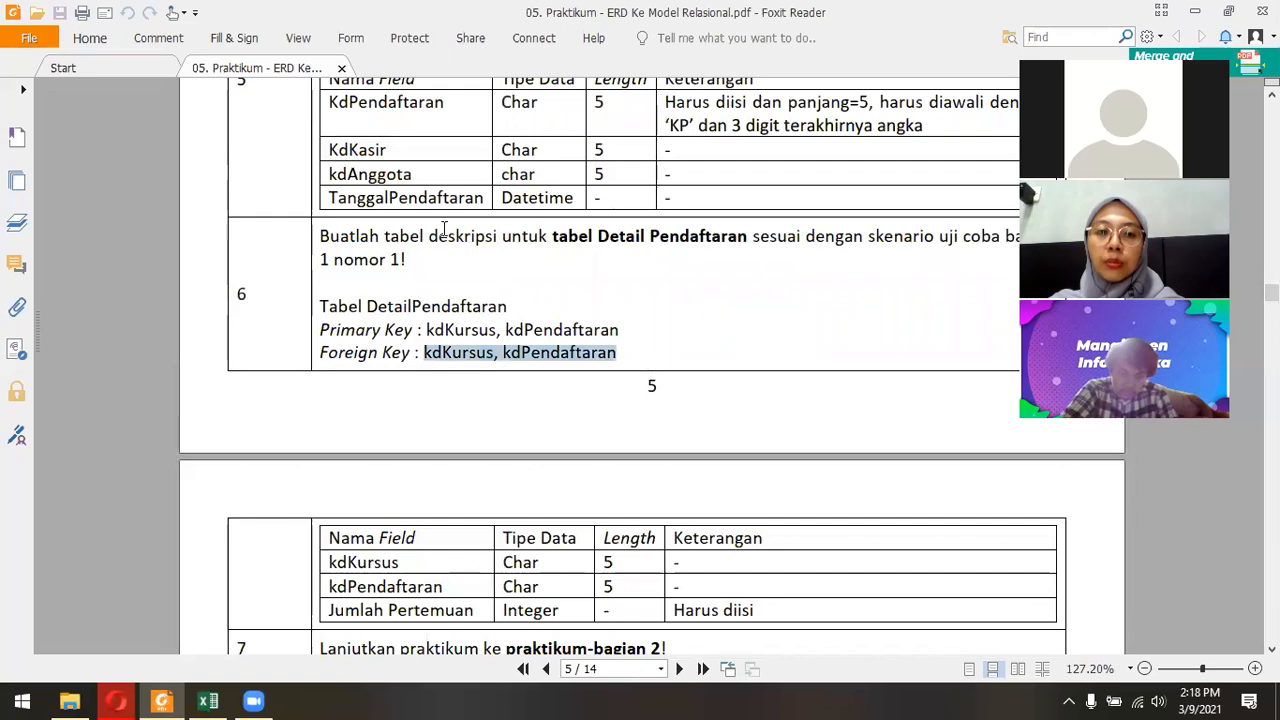
Examine the HeaderPendaftaran and DetailPendaftaran field tables and the first steps for making a CDM in the jobsheet PDF.
left_click_drag(328, 255, 398, 265)
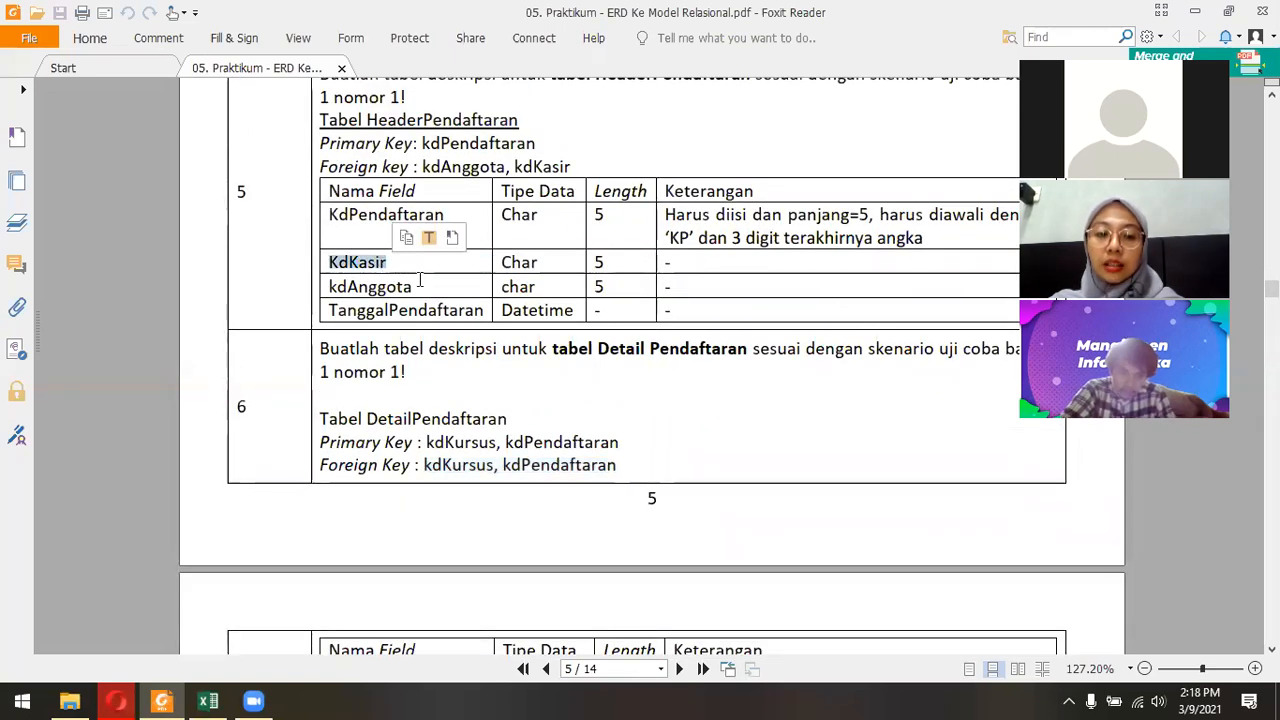
scroll(434, 284, "down", 4)
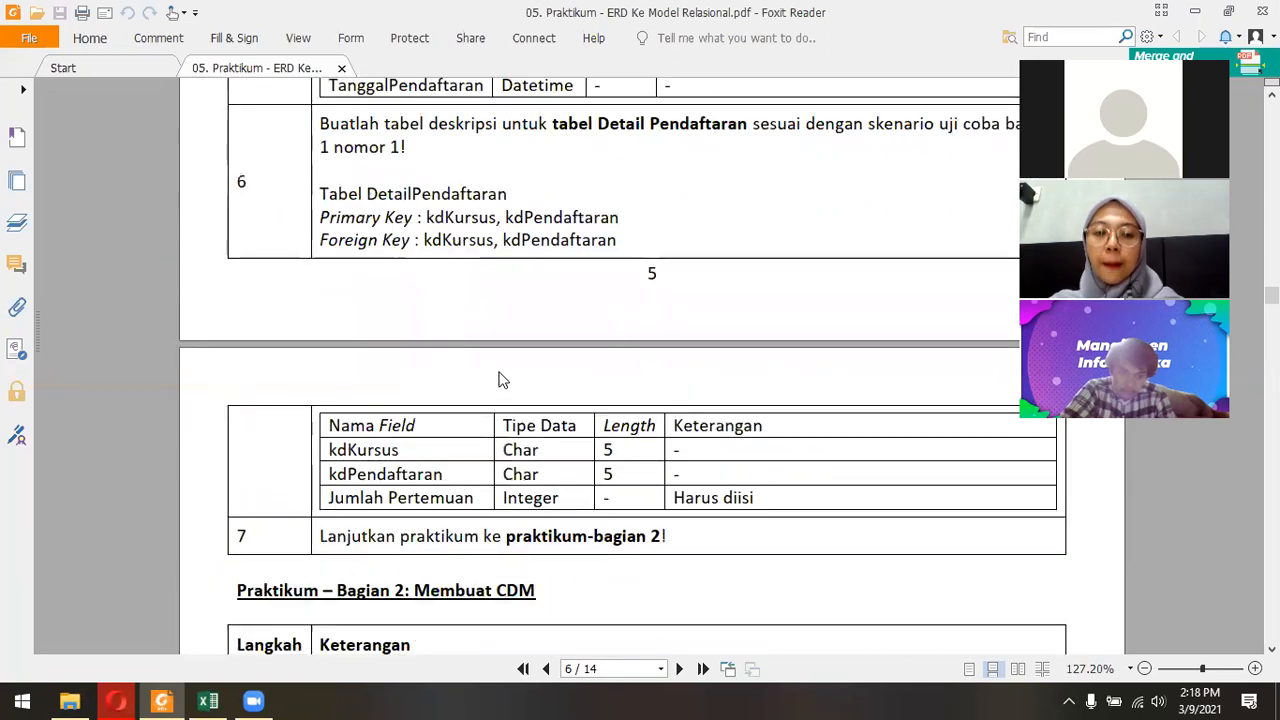
scroll(435, 319, "down", 3)
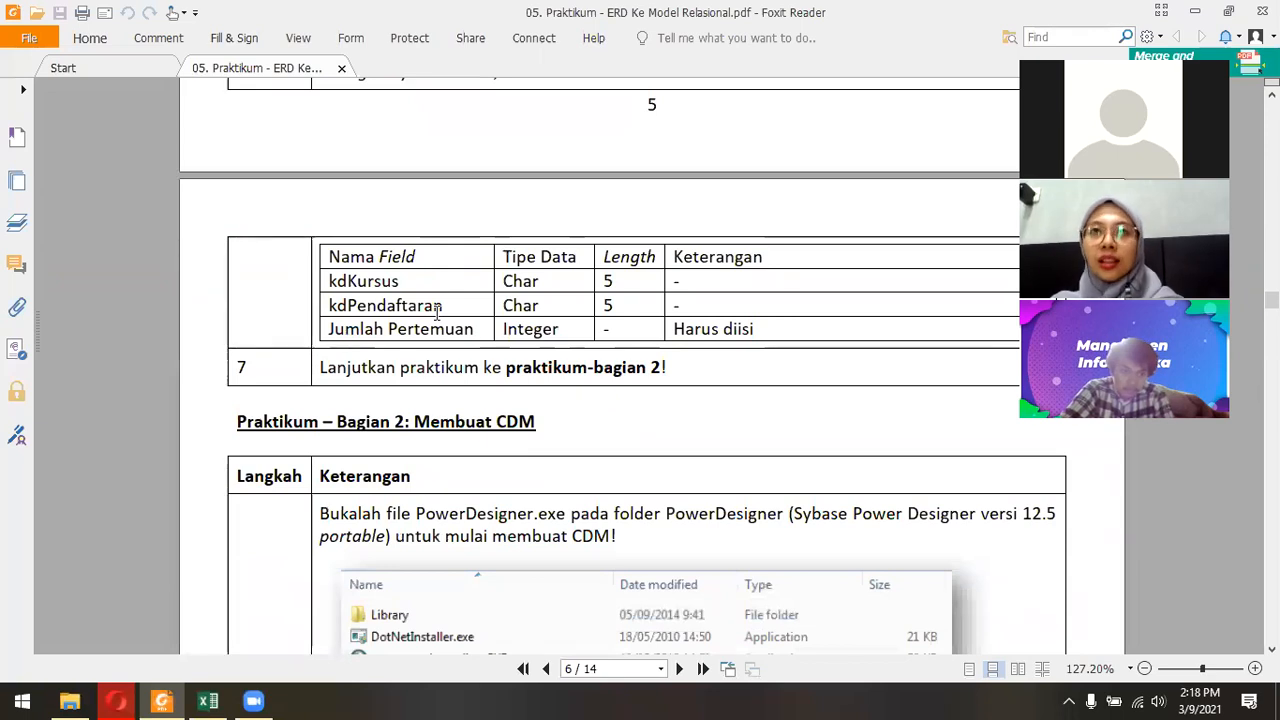
scroll(436, 313, "down", 6)
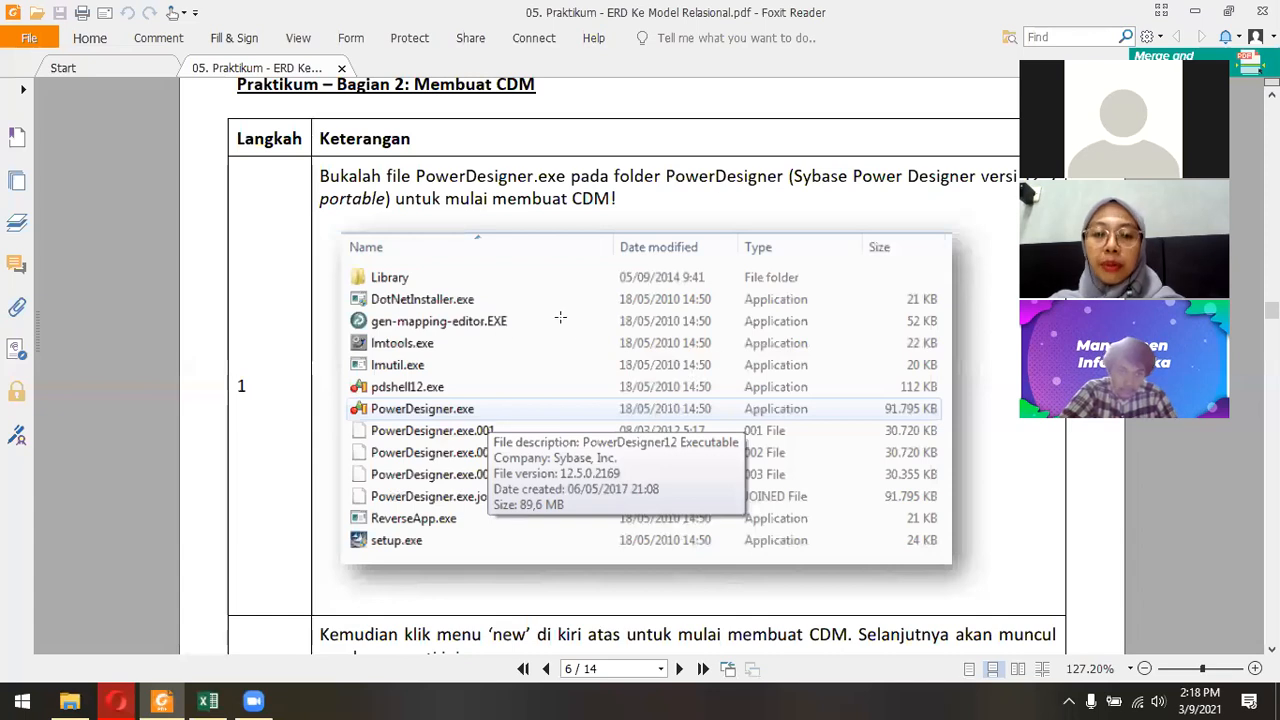
scroll(561, 317, "down", 5)
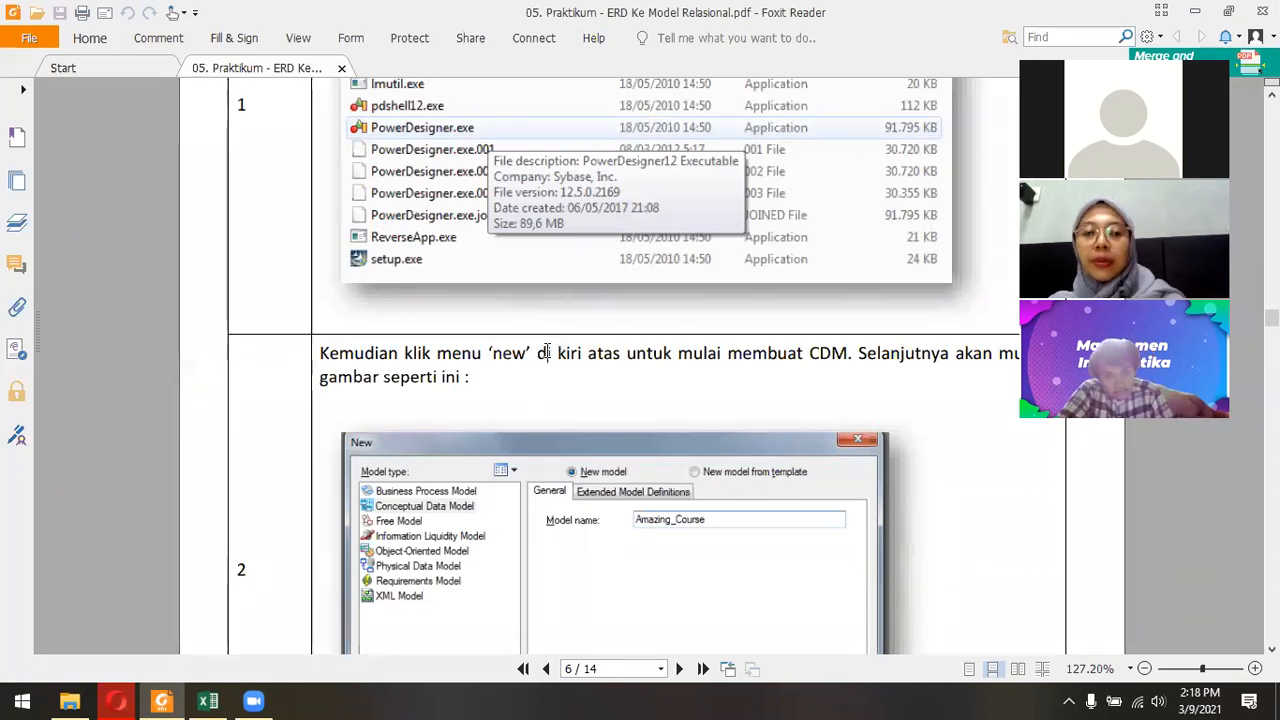
scroll(547, 350, "down", 3)
scroll(536, 347, "up", 1)
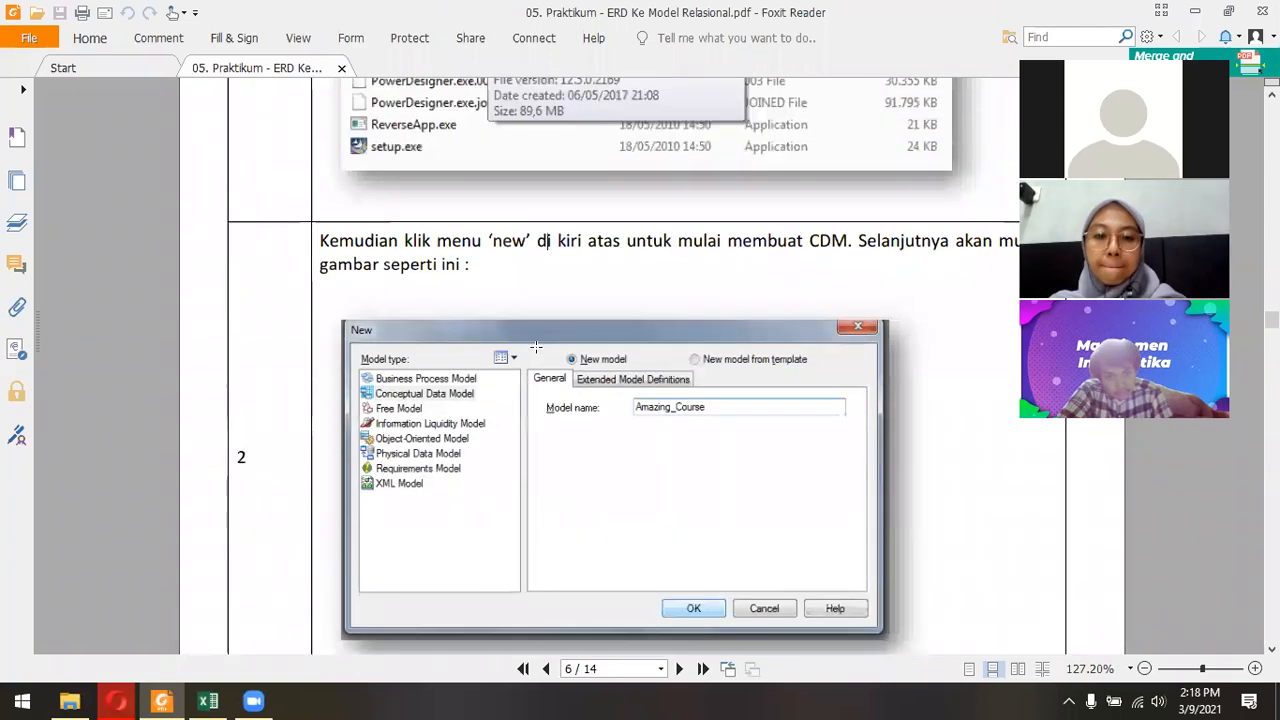
scroll(536, 347, "up", 9)
scroll(543, 358, "down", 11)
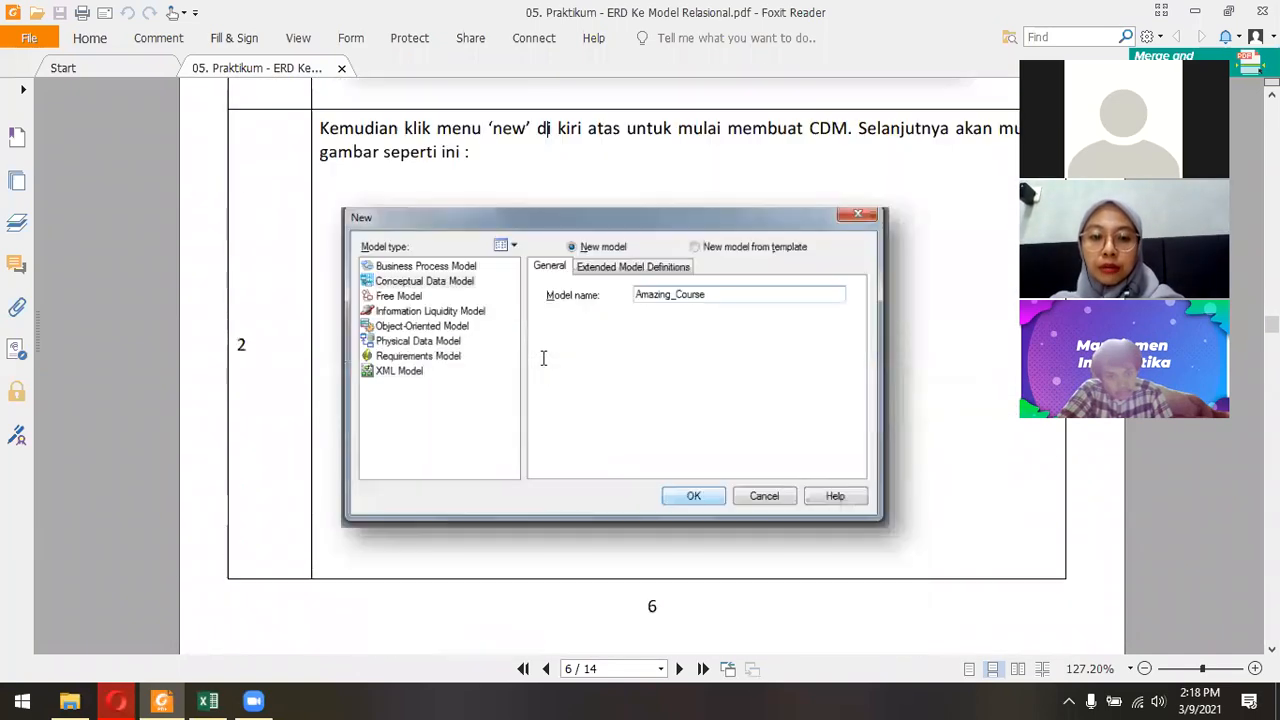
Look through the remaining CDM instructions and study the reference diagram in step 7 of part 2.
scroll(543, 358, "down", 20)
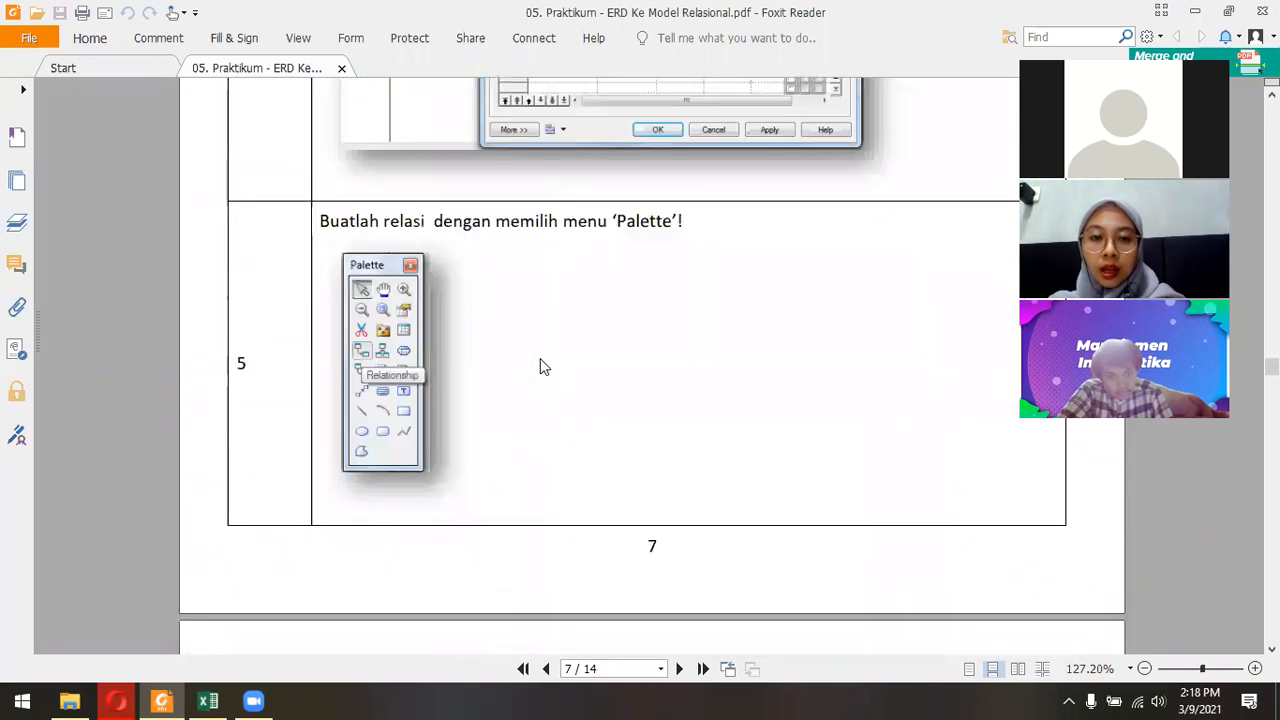
scroll(540, 360, "down", 14)
scroll(532, 362, "down", 20)
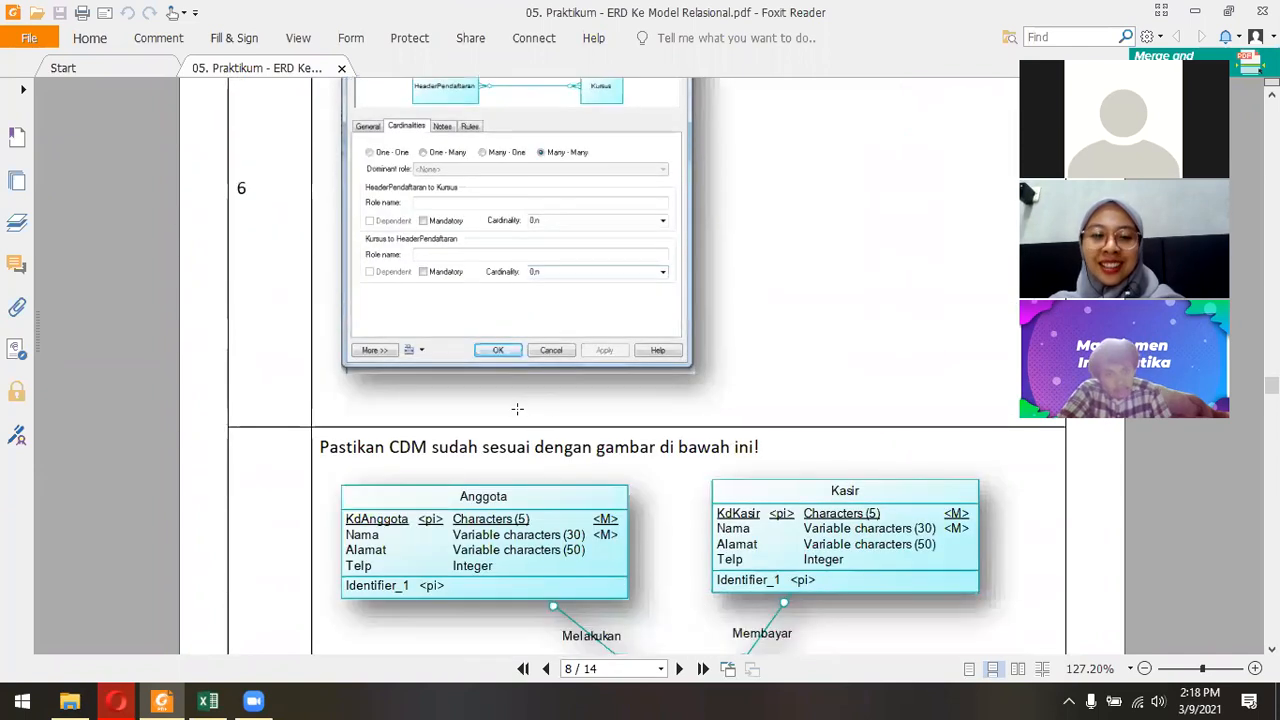
scroll(513, 404, "down", 3)
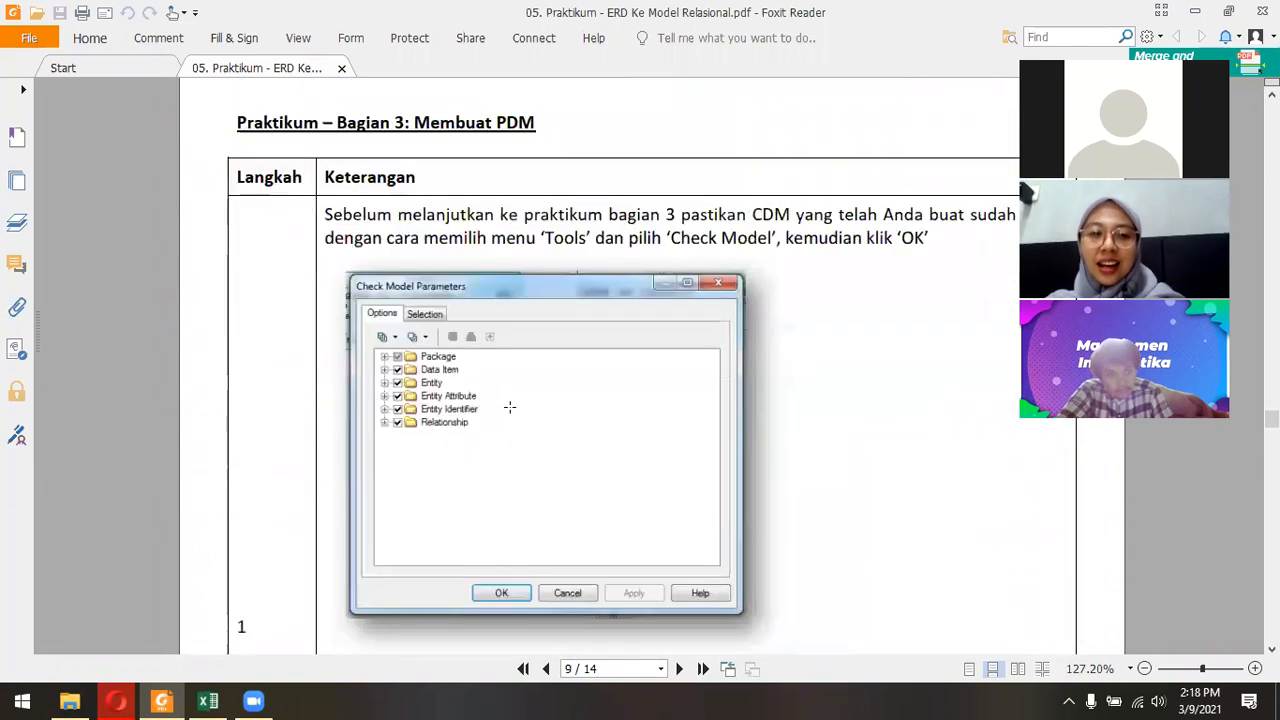
scroll(508, 400, "up", 19)
scroll(510, 364, "up", 5)
scroll(632, 371, "down", 4)
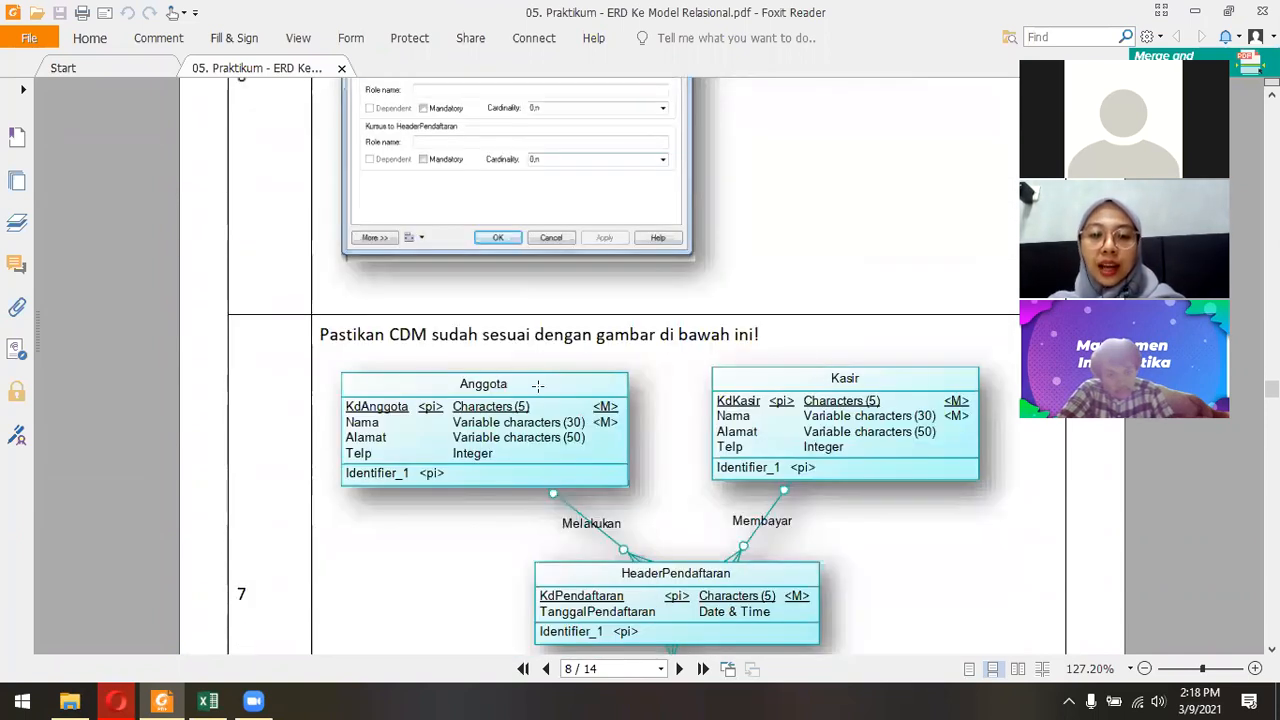
scroll(538, 385, "down", 4)
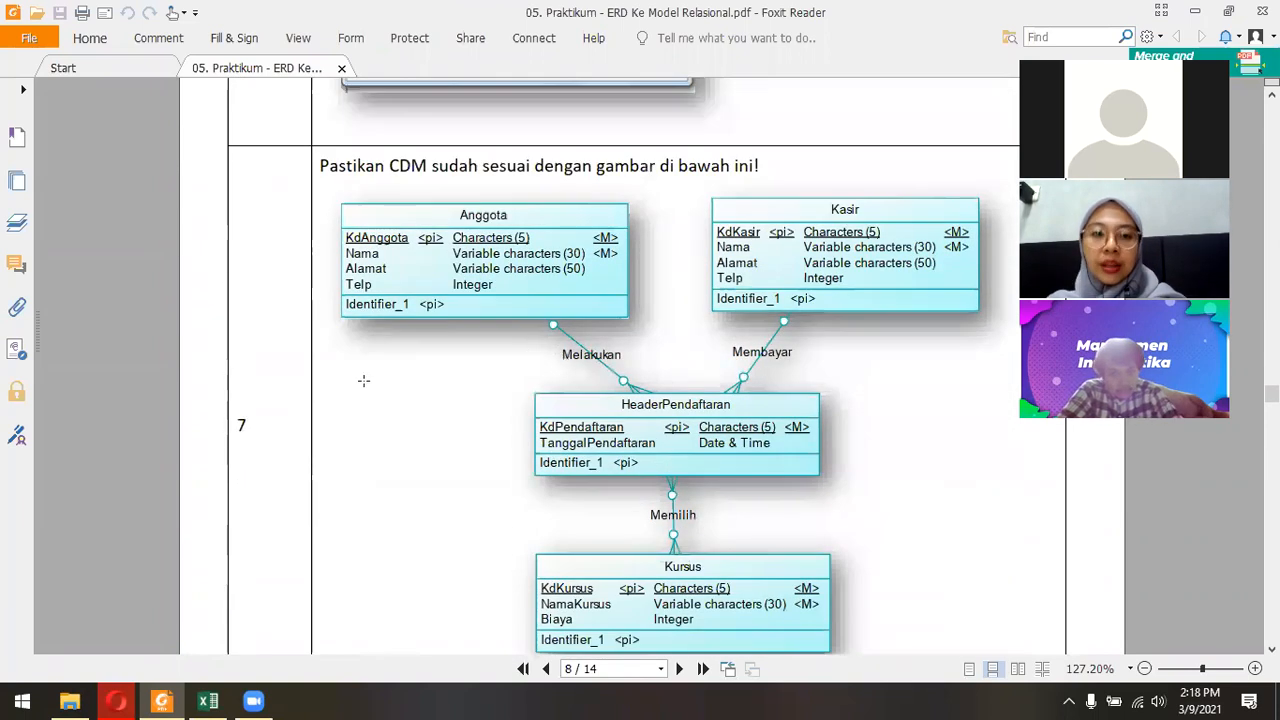
Switch to the Opera browser and find the Power Designer download link under Pertemuan ke 5 on the course page.
left_click(116, 701)
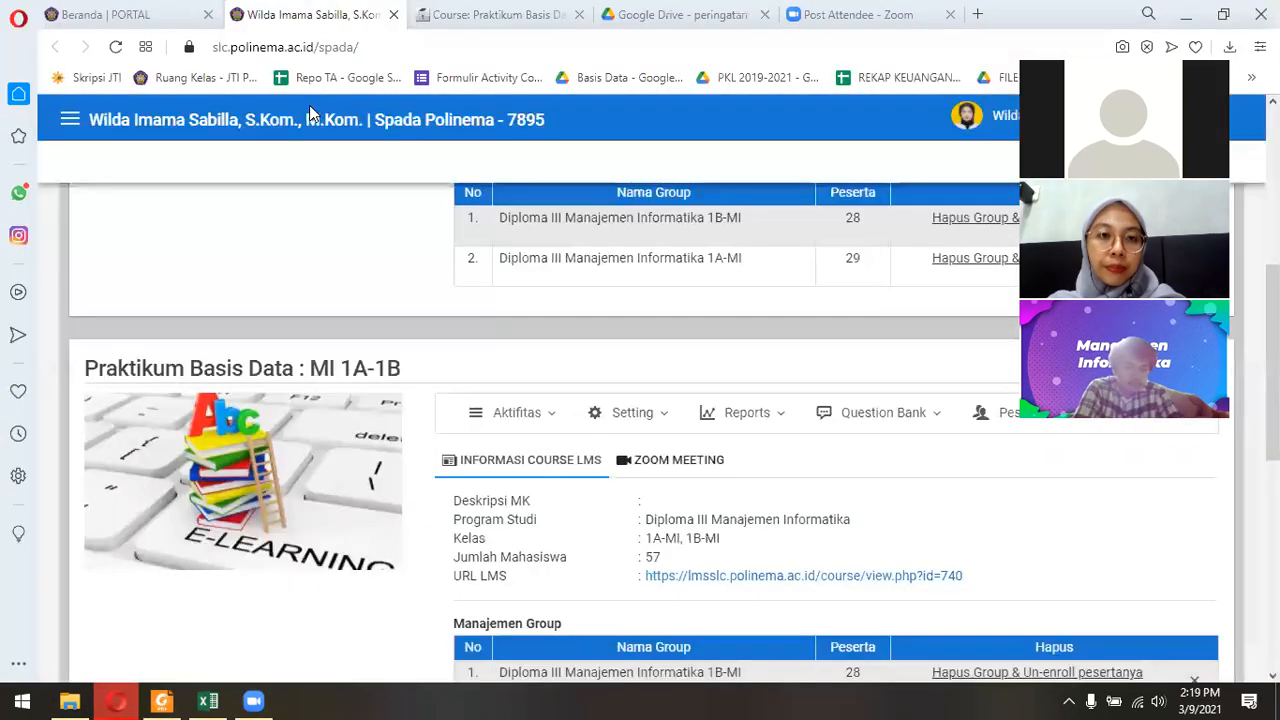
left_click(445, 14)
scroll(157, 571, "up", 4)
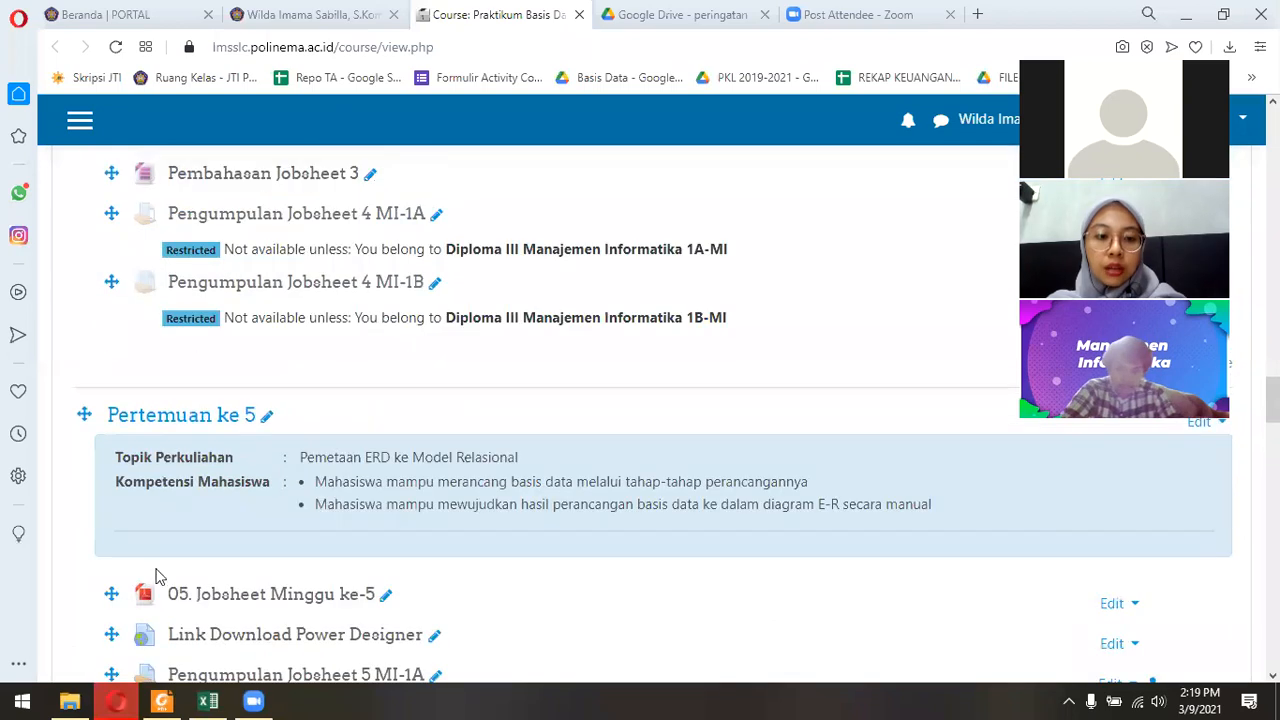
scroll(271, 571, "down", 2)
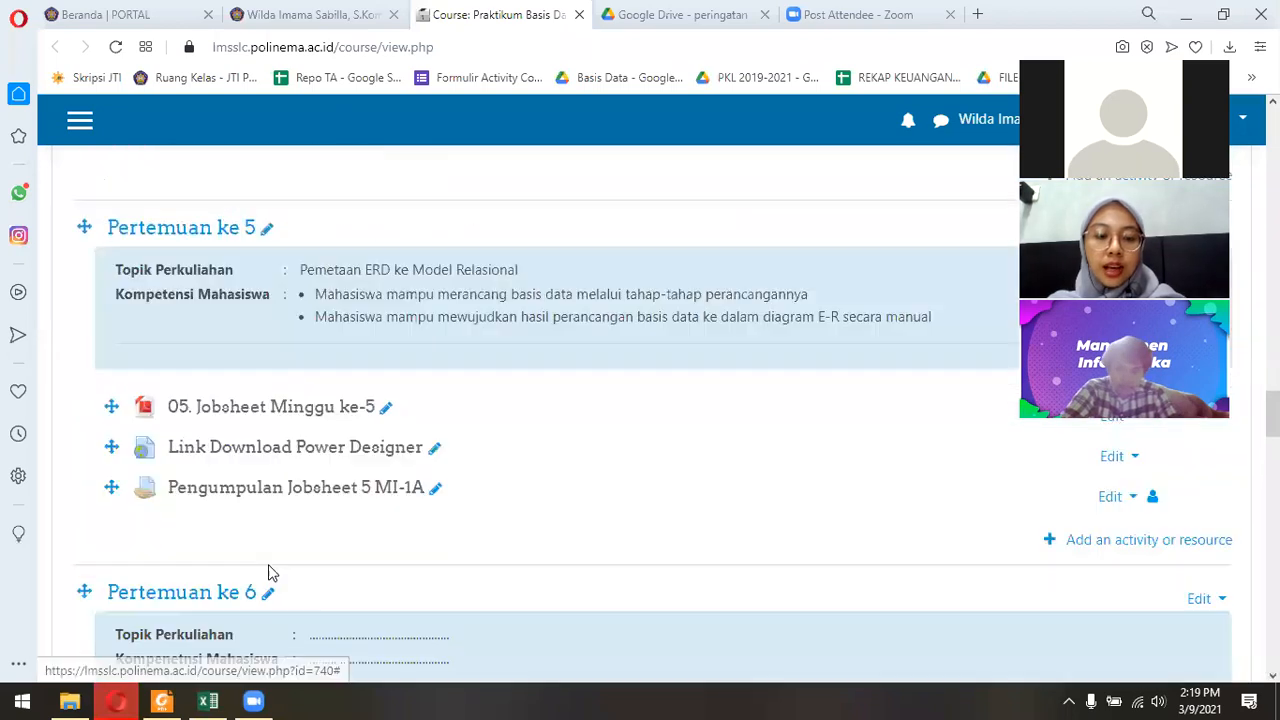
right_click(321, 453)
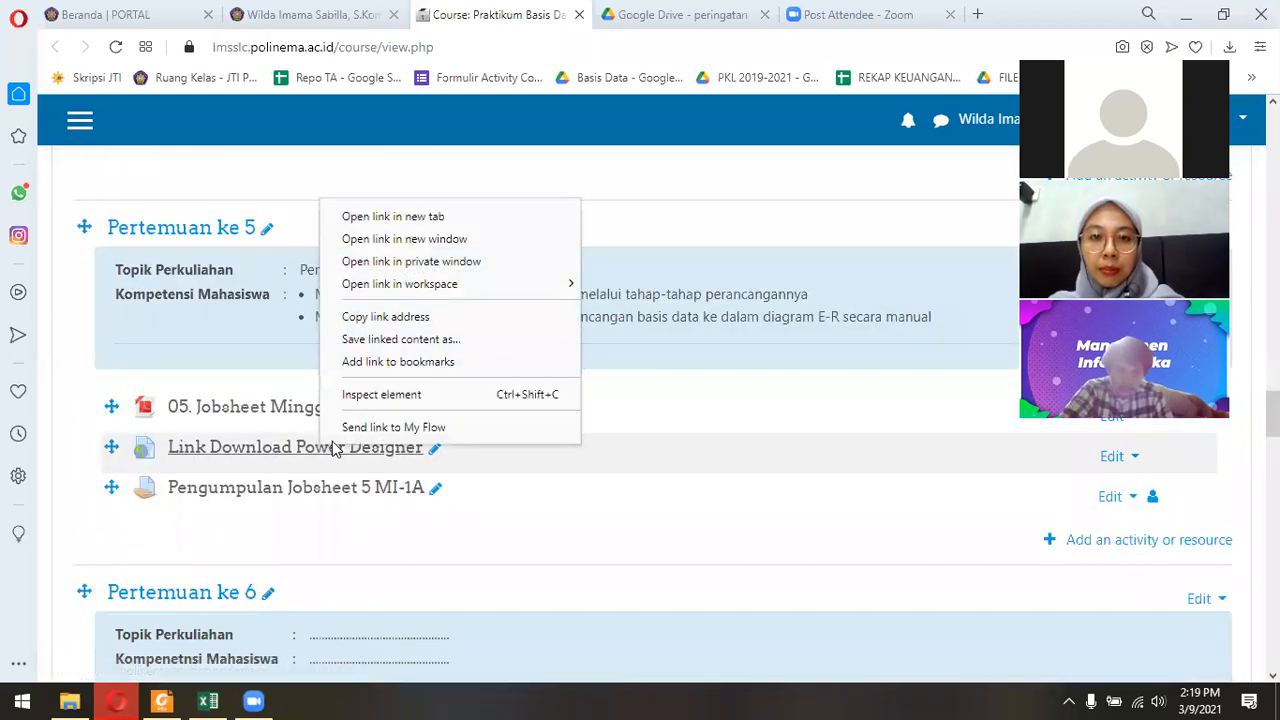
left_click(713, 152)
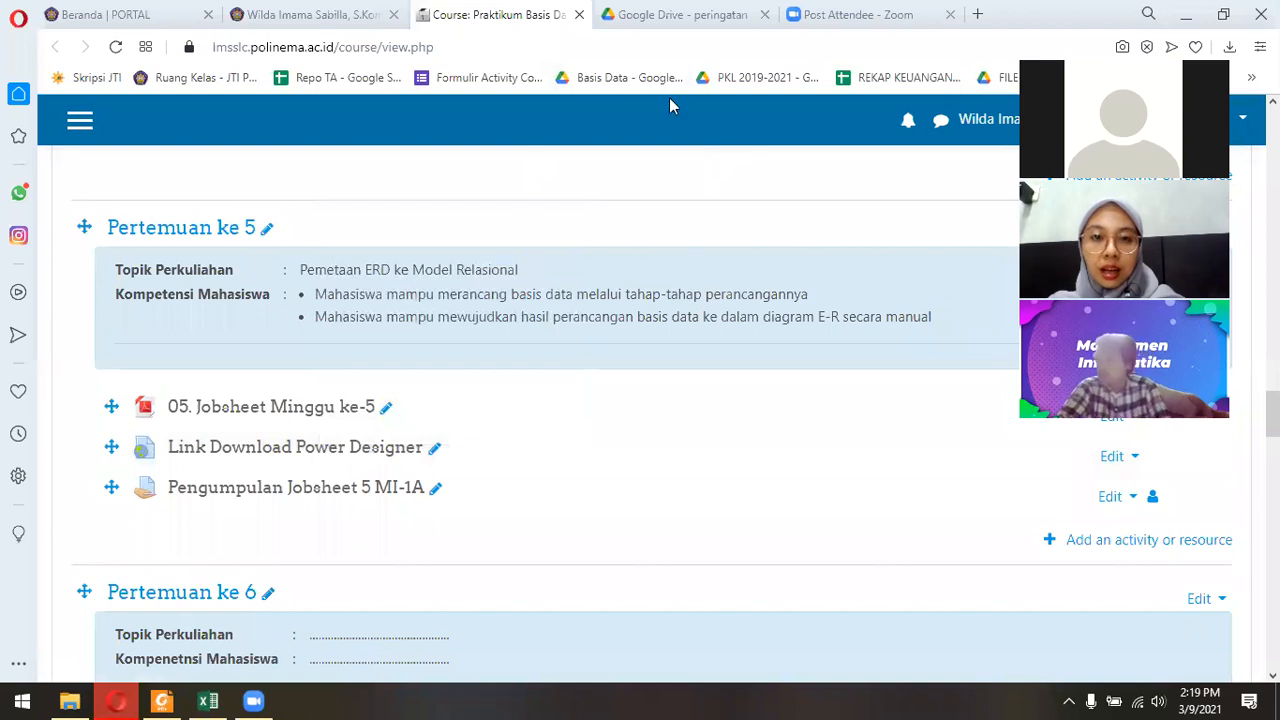
View the Google Drive download page for Salinan PowerDesigner 16.6.4.3.zip and return to the course page.
left_click(676, 18)
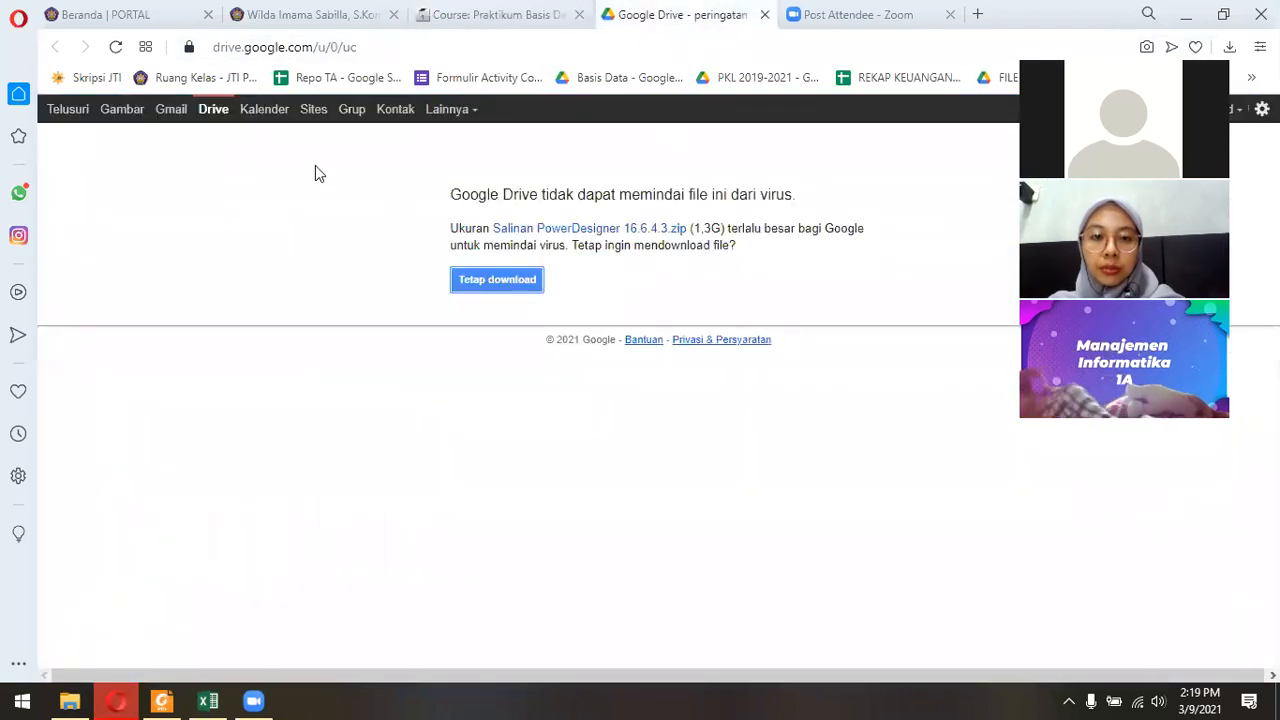
triple_click(705, 226)
left_click(690, 294)
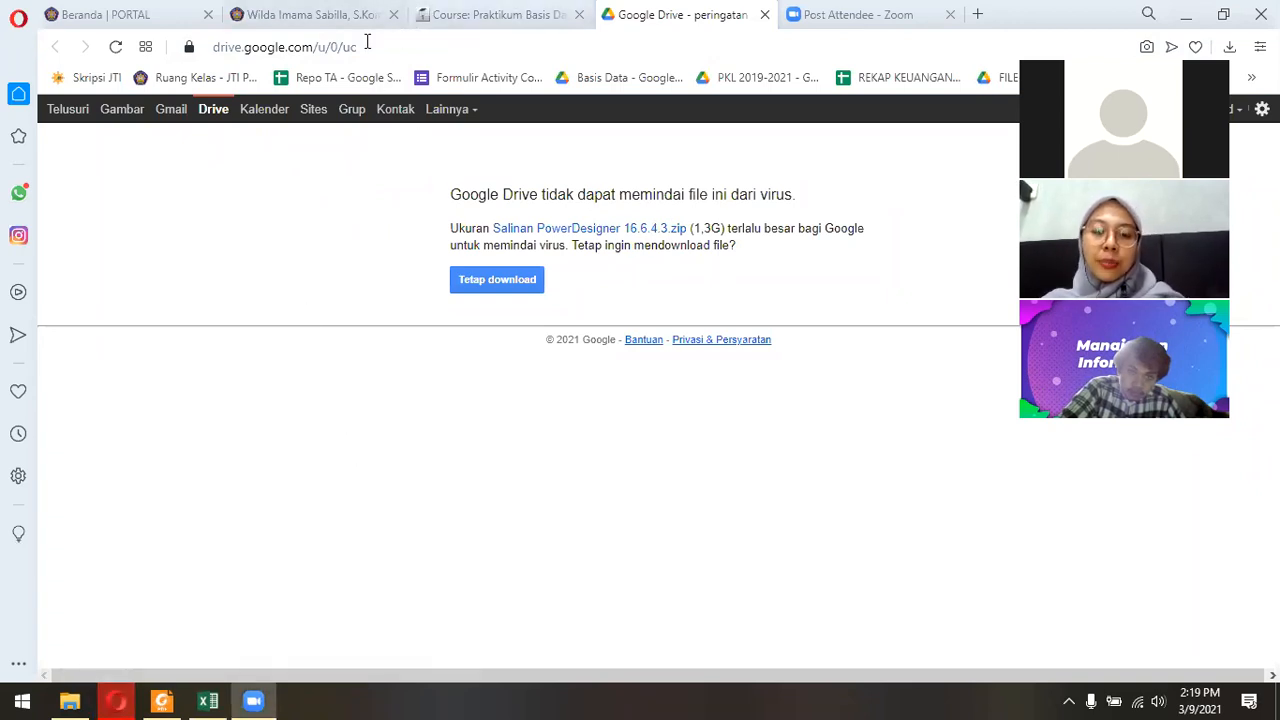
key("ctrl+shift+Tab")
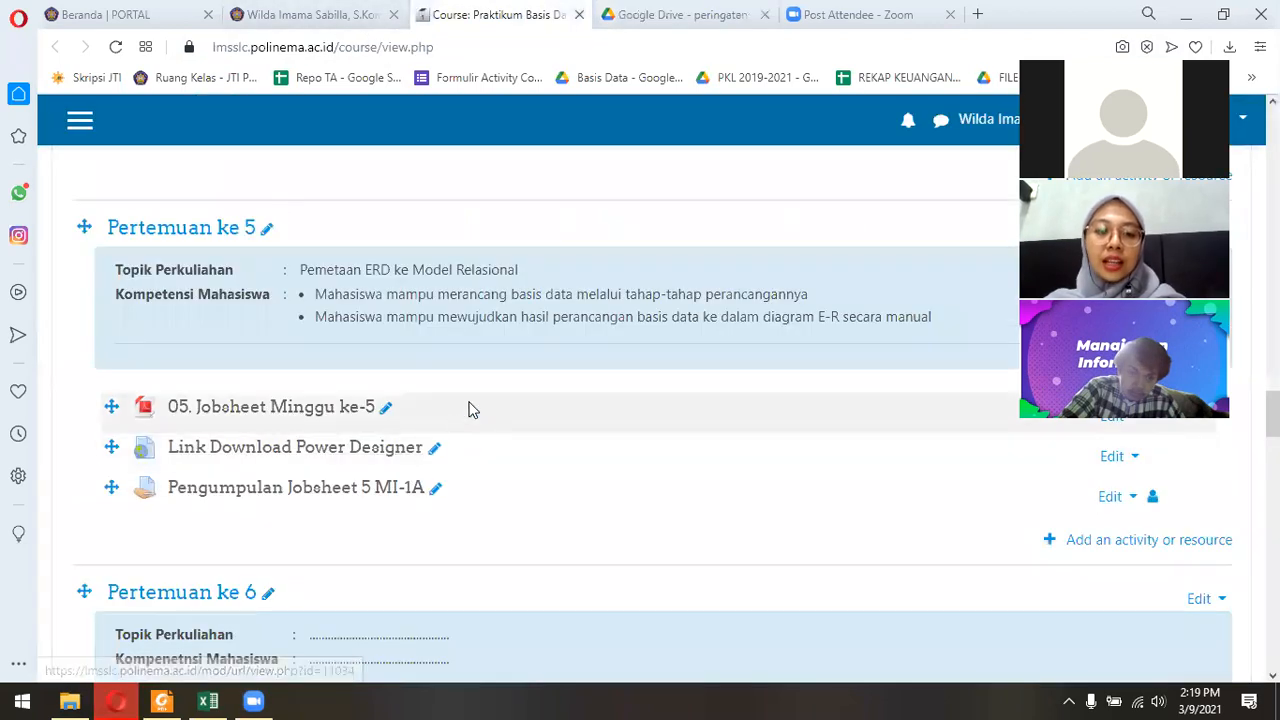
Switch to File Explorer and go back to the extracted Salinan PowerDesigner 16.6.4.3 folder.
left_click(69, 701)
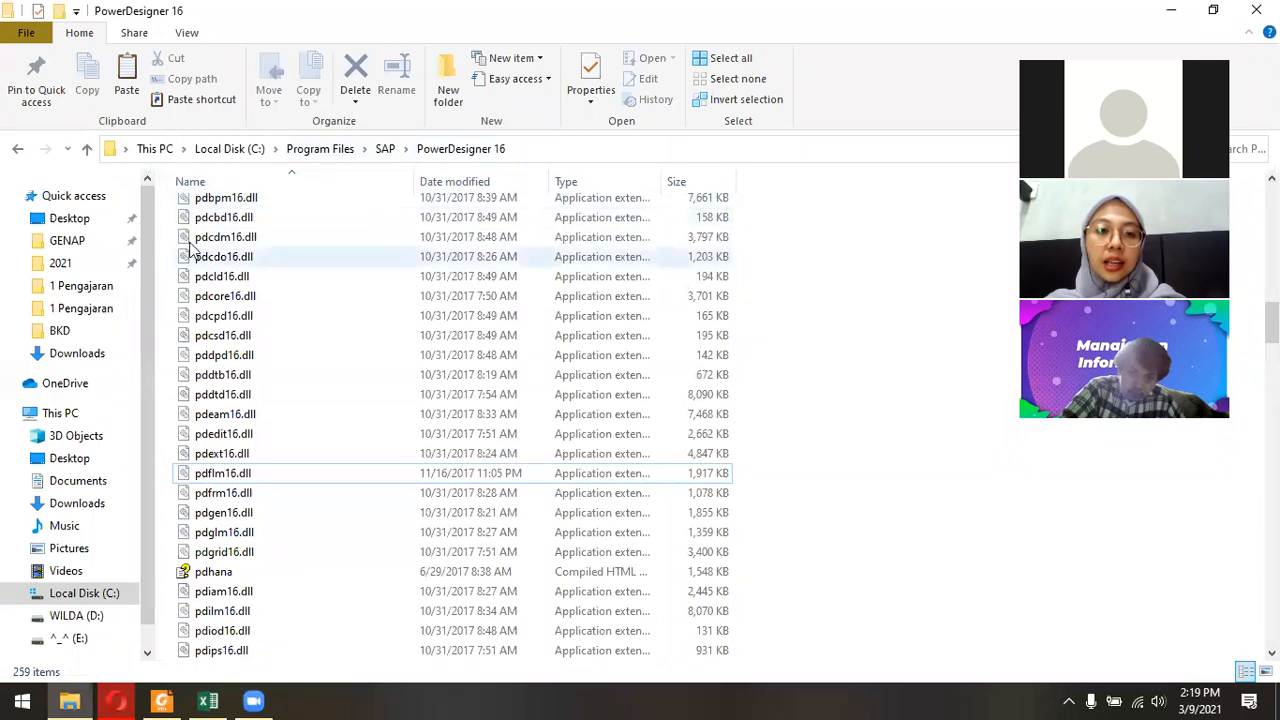
left_click(18, 150)
left_click(18, 150)
left_click(18, 150)
left_click(18, 150)
left_click(18, 150)
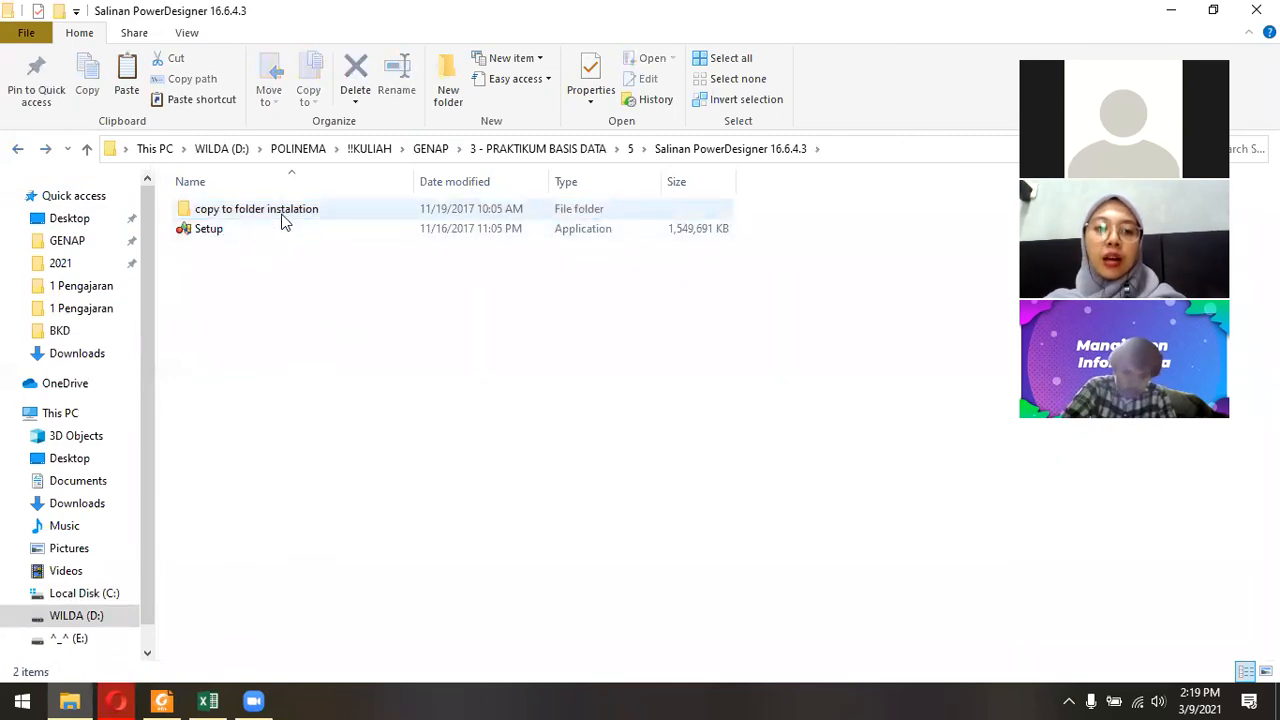
Open the "copy to folder instalation" folder and copy the pdflm16.dll file.
left_click(288, 215)
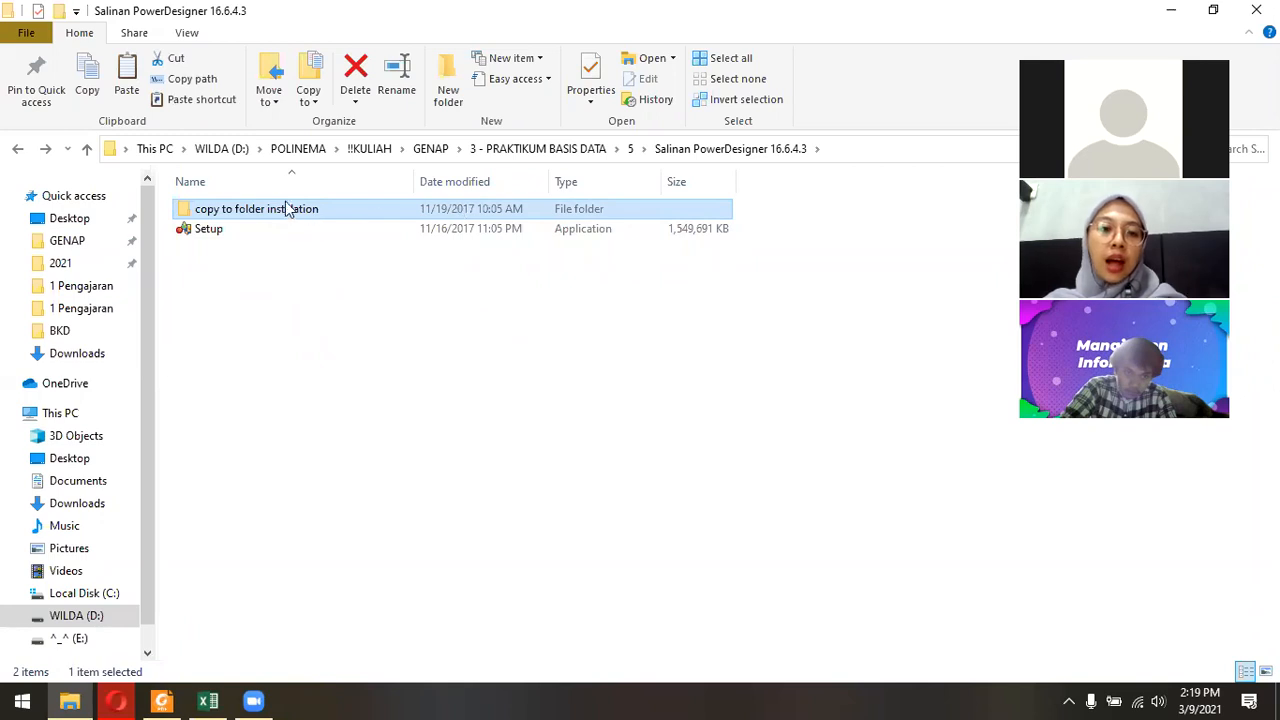
left_click(279, 212)
left_click(347, 259)
left_click(249, 212)
double_click(249, 212)
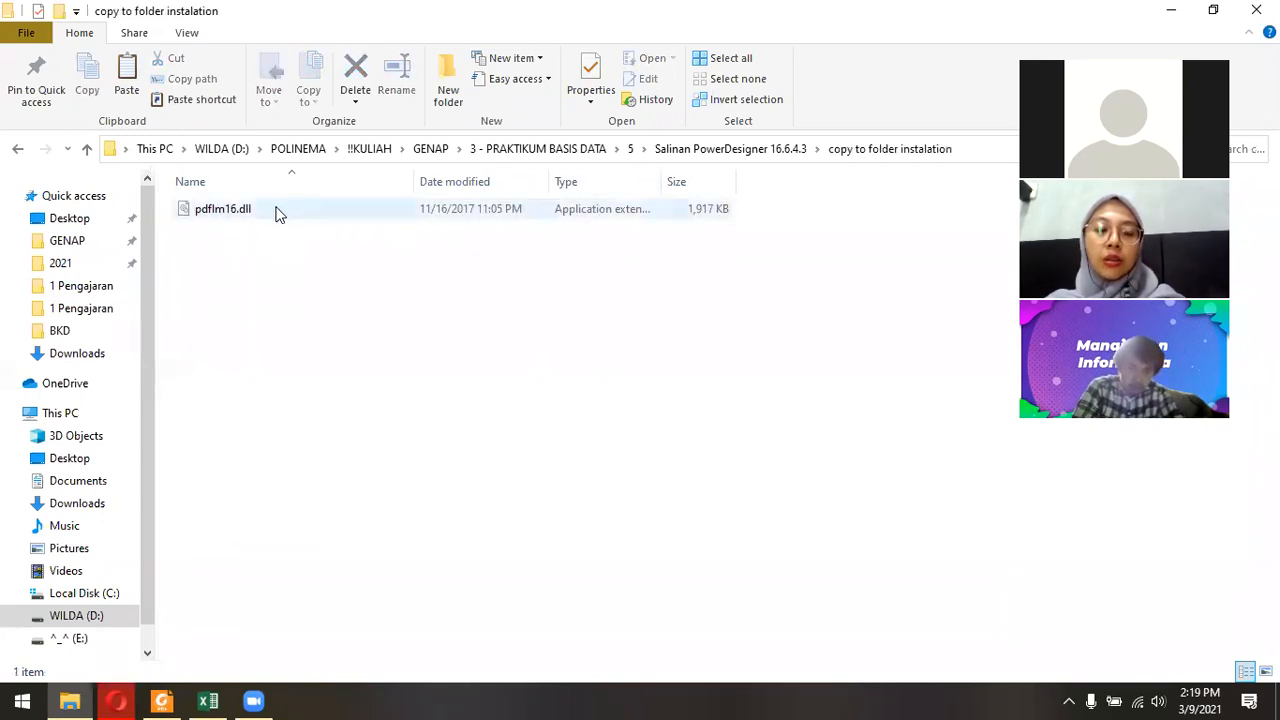
left_click(271, 212)
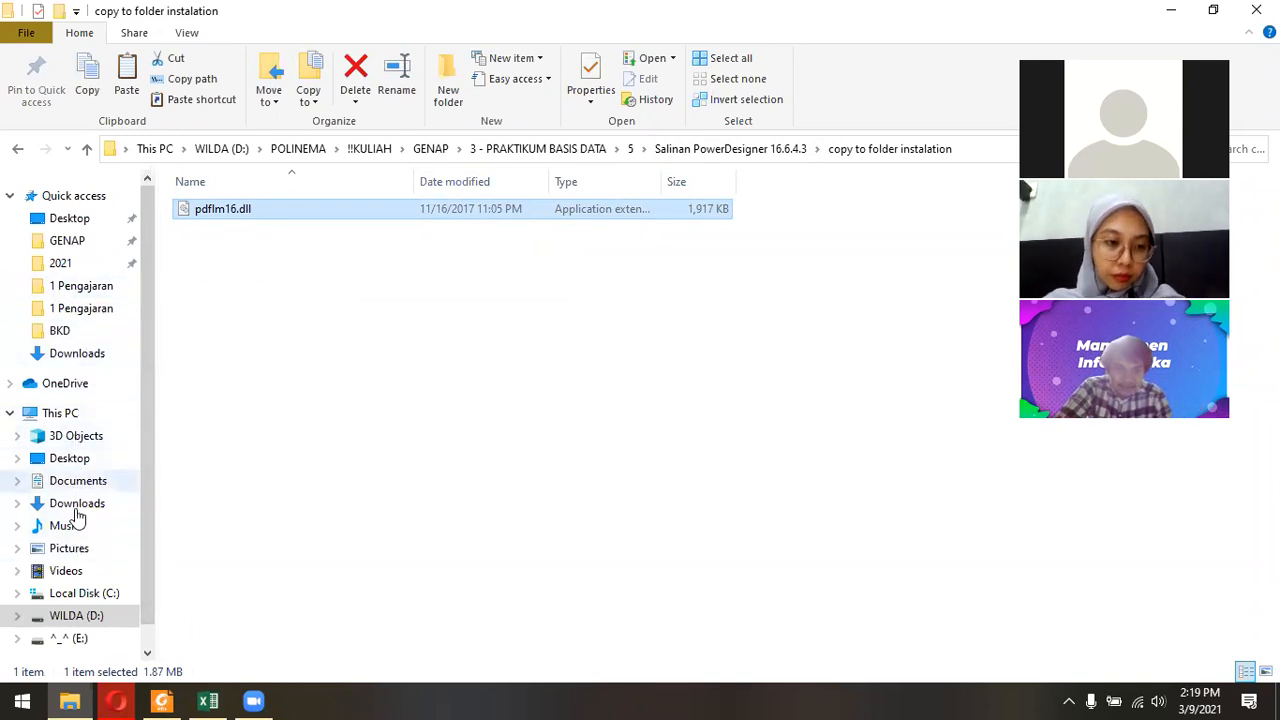
Open the PowerDesigner 16 installation folder under Program Files, SAP on Local Disk (C:) and browse its files.
left_click(88, 596)
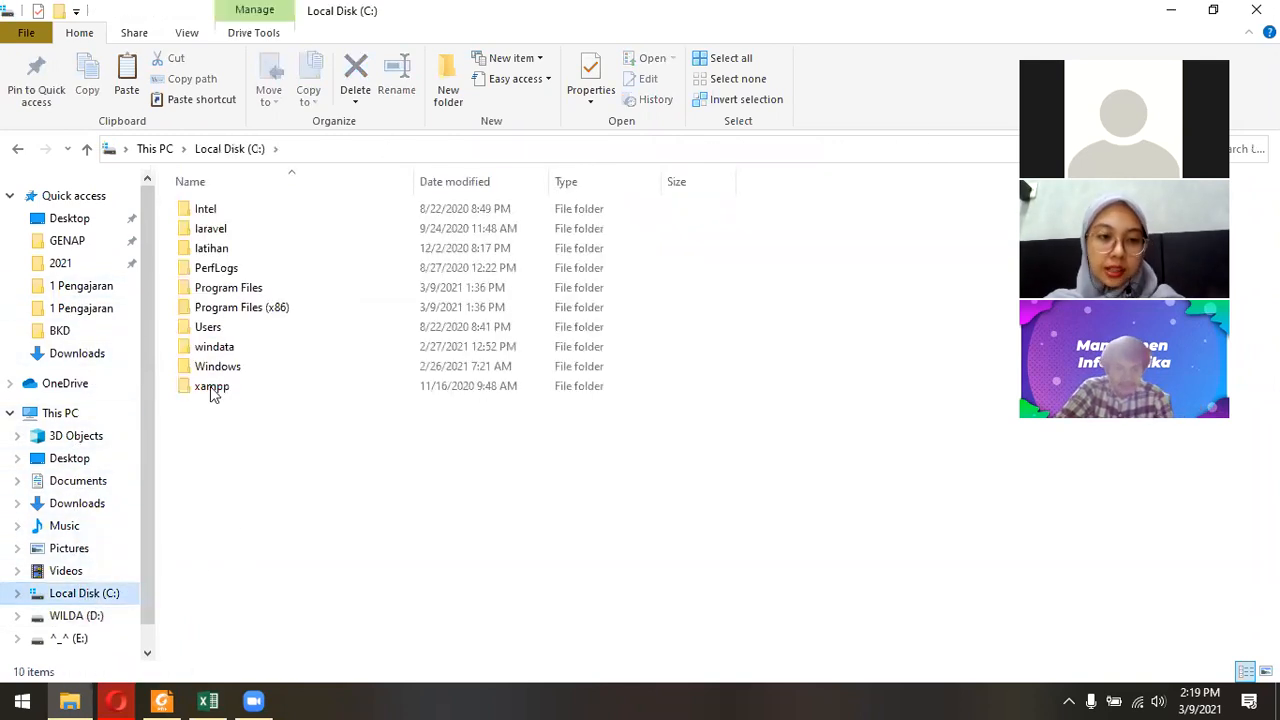
double_click(255, 293)
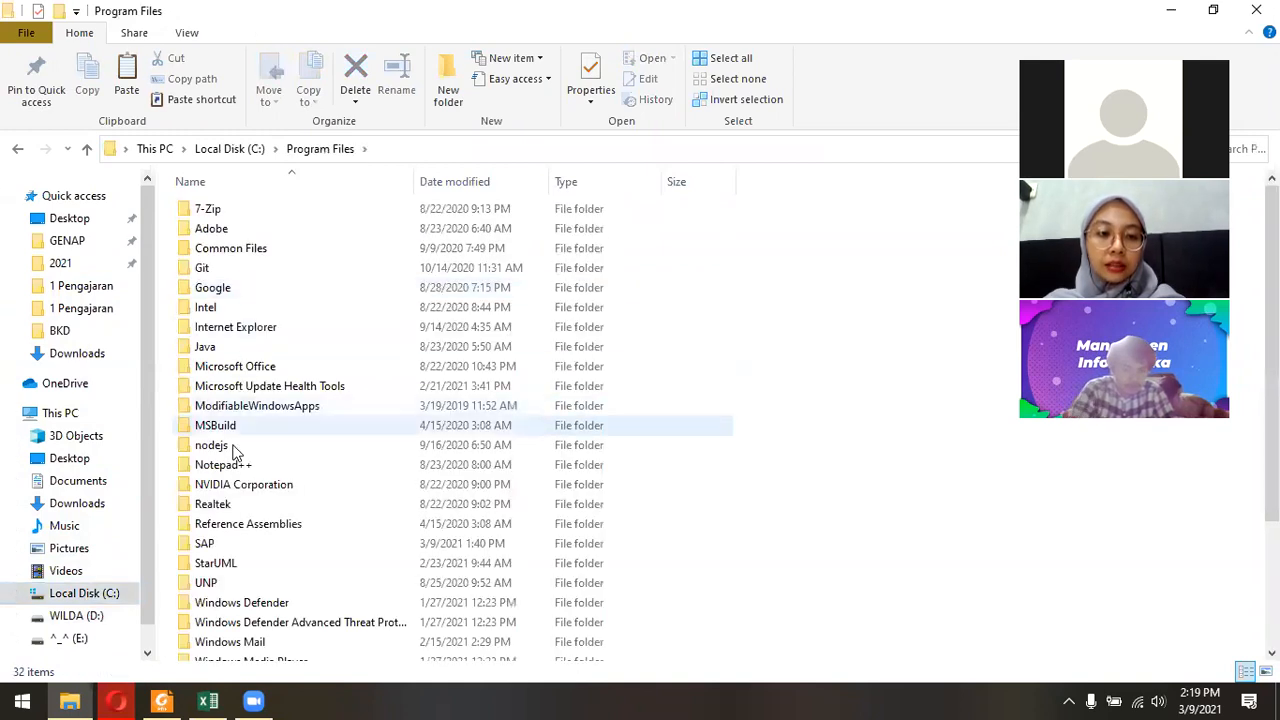
left_click(224, 546)
double_click(225, 546)
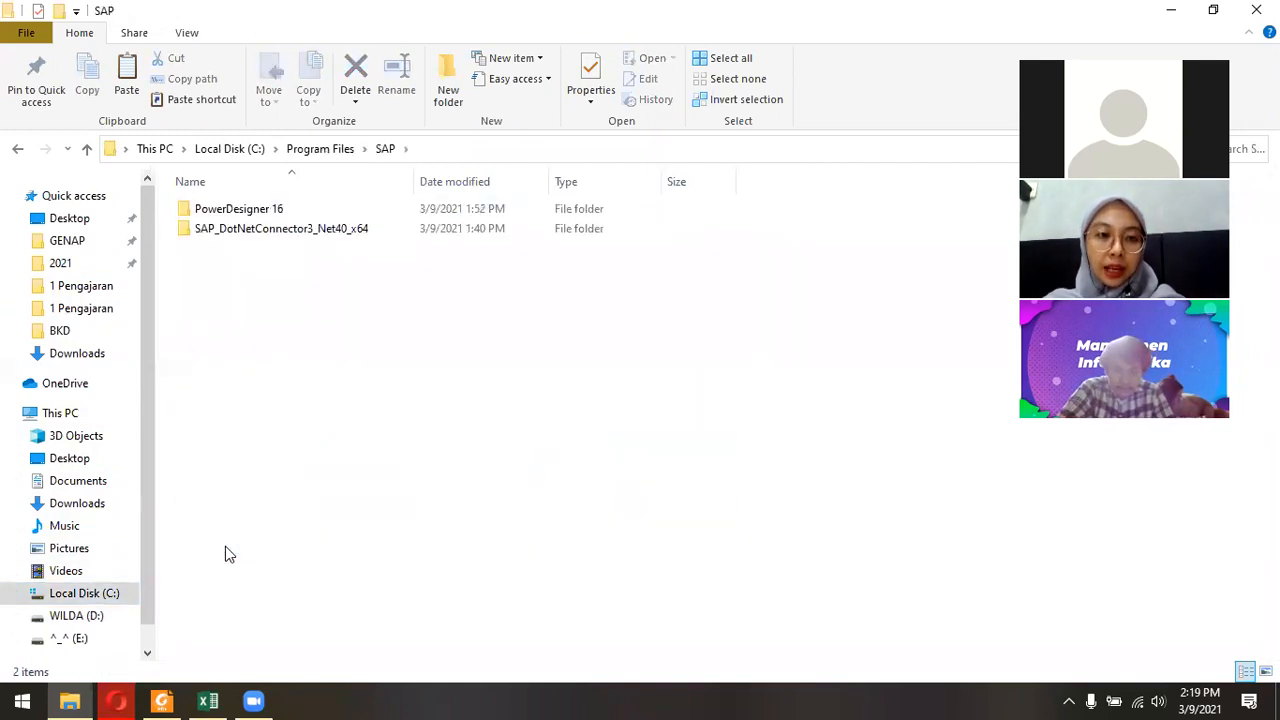
double_click(257, 208)
scroll(820, 400, "down", 20)
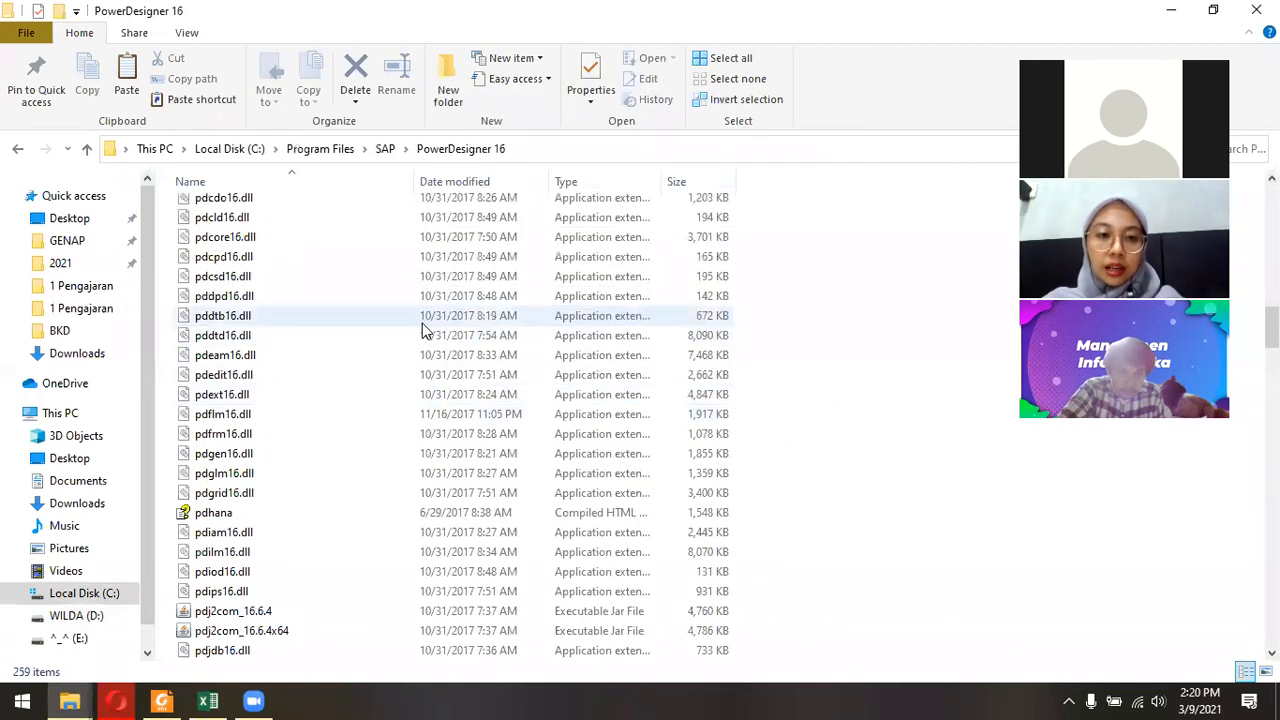
scroll(755, 381, "down", 4)
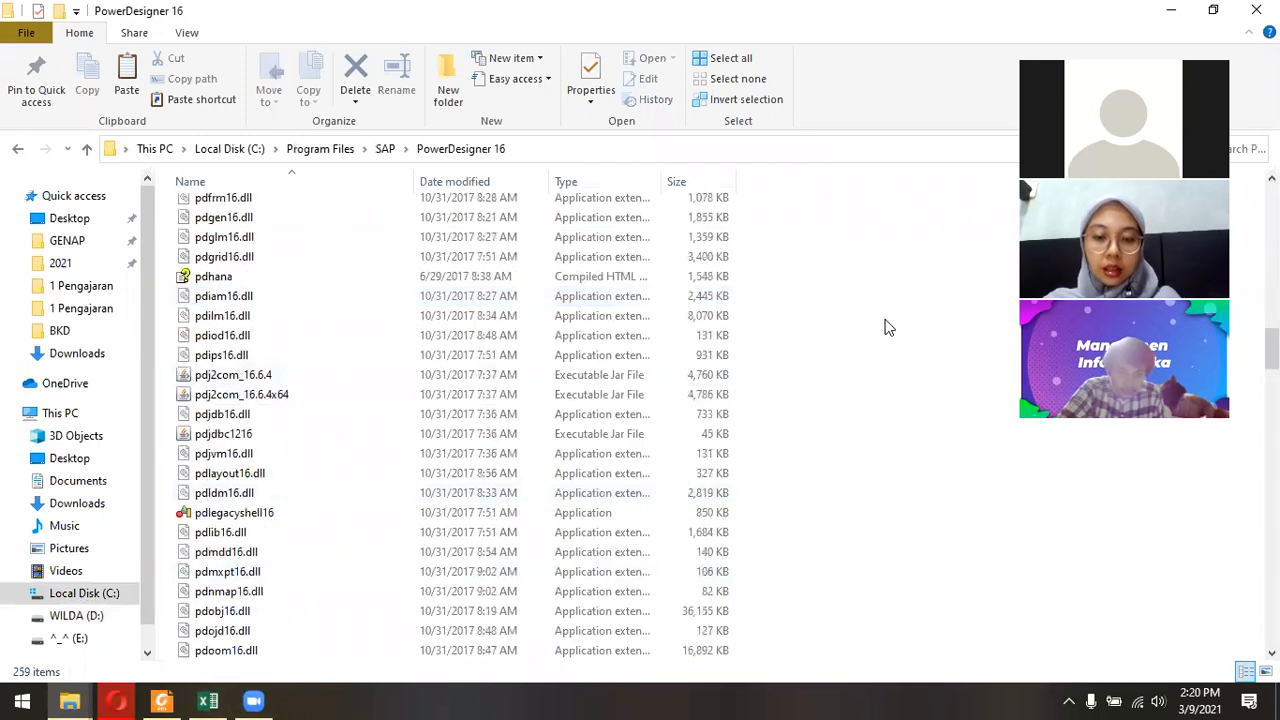
Paste pdflm16.dll into the PowerDesigner 16 folder, replacing the existing file and granting administrator permission.
key("ctrl+v")
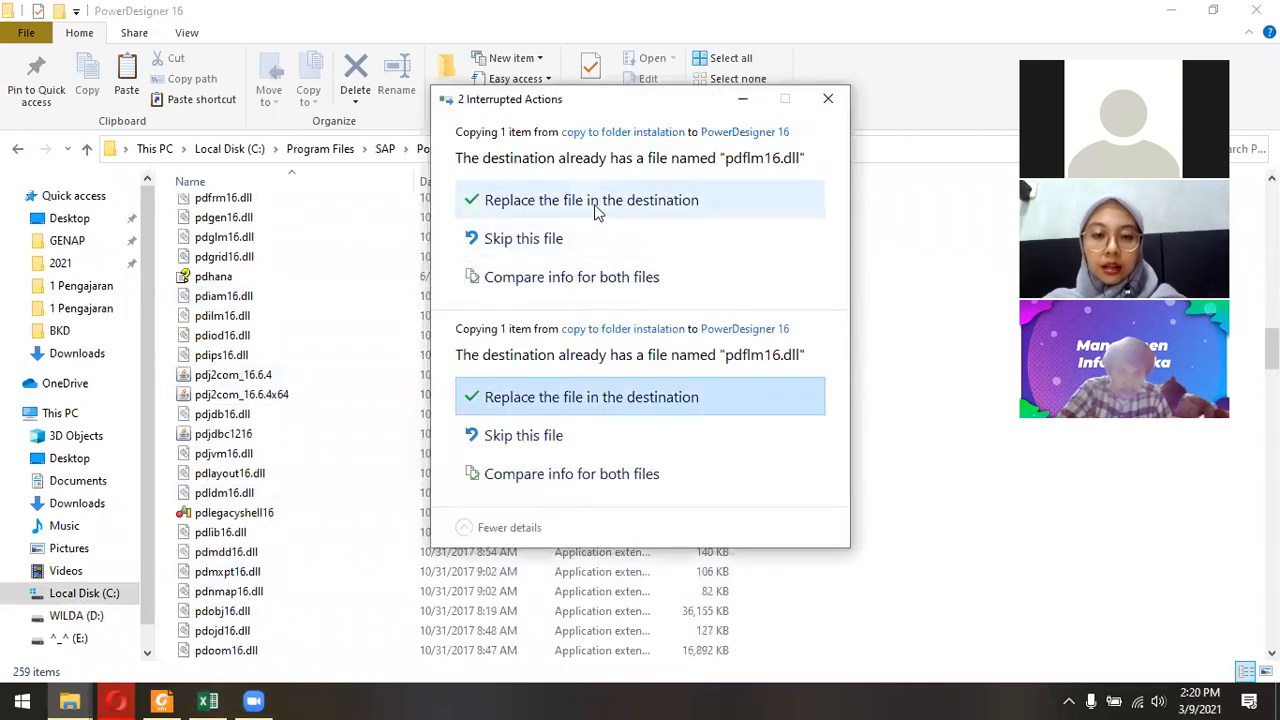
left_click(593, 204)
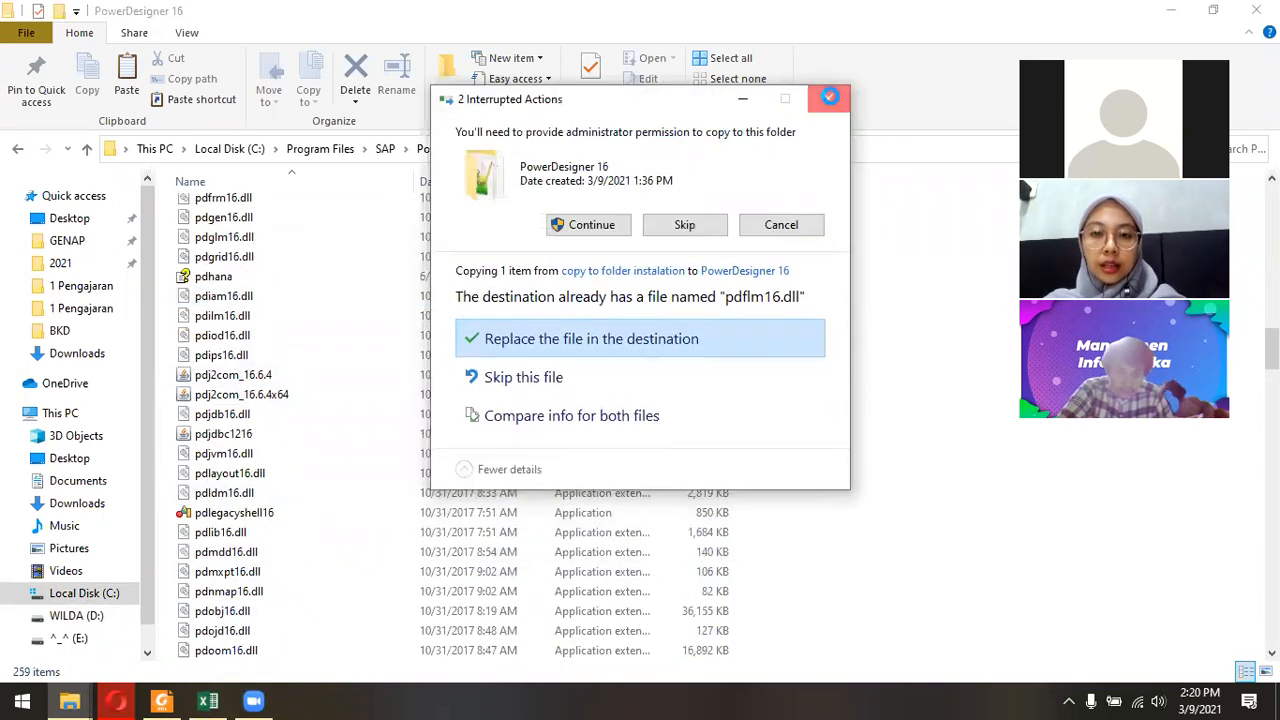
left_click(828, 98)
left_click(754, 343)
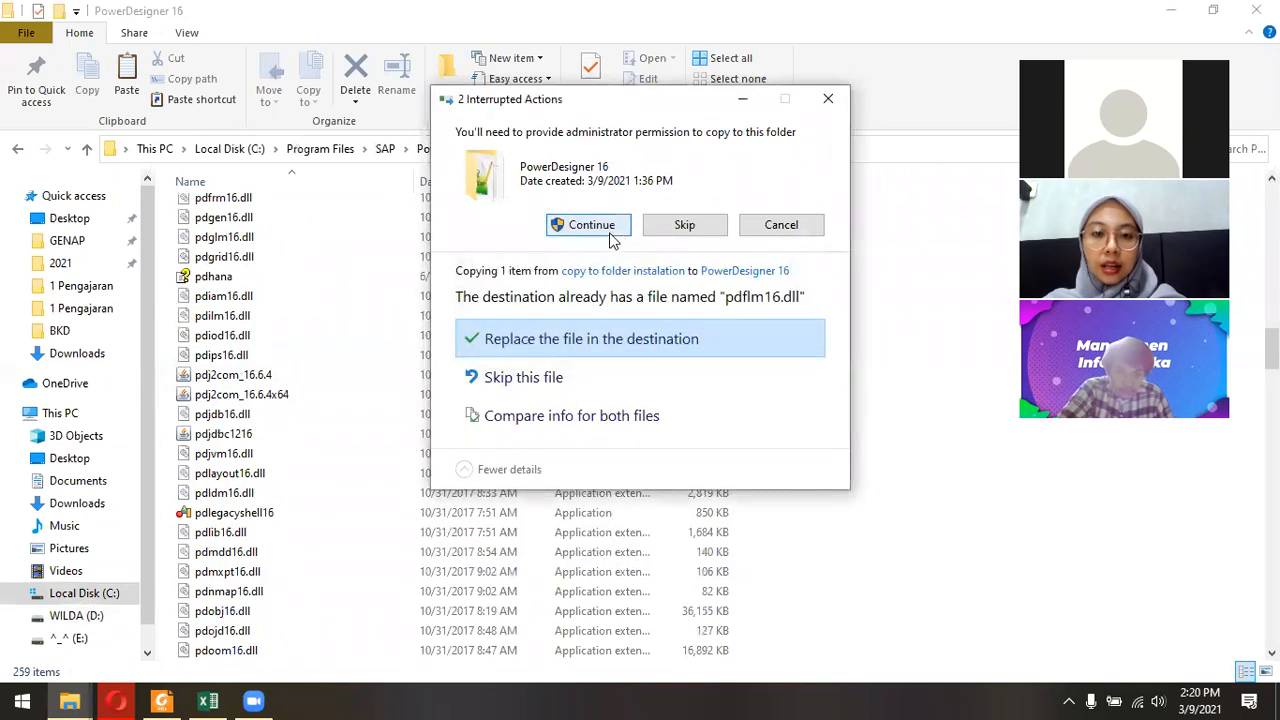
left_click(600, 227)
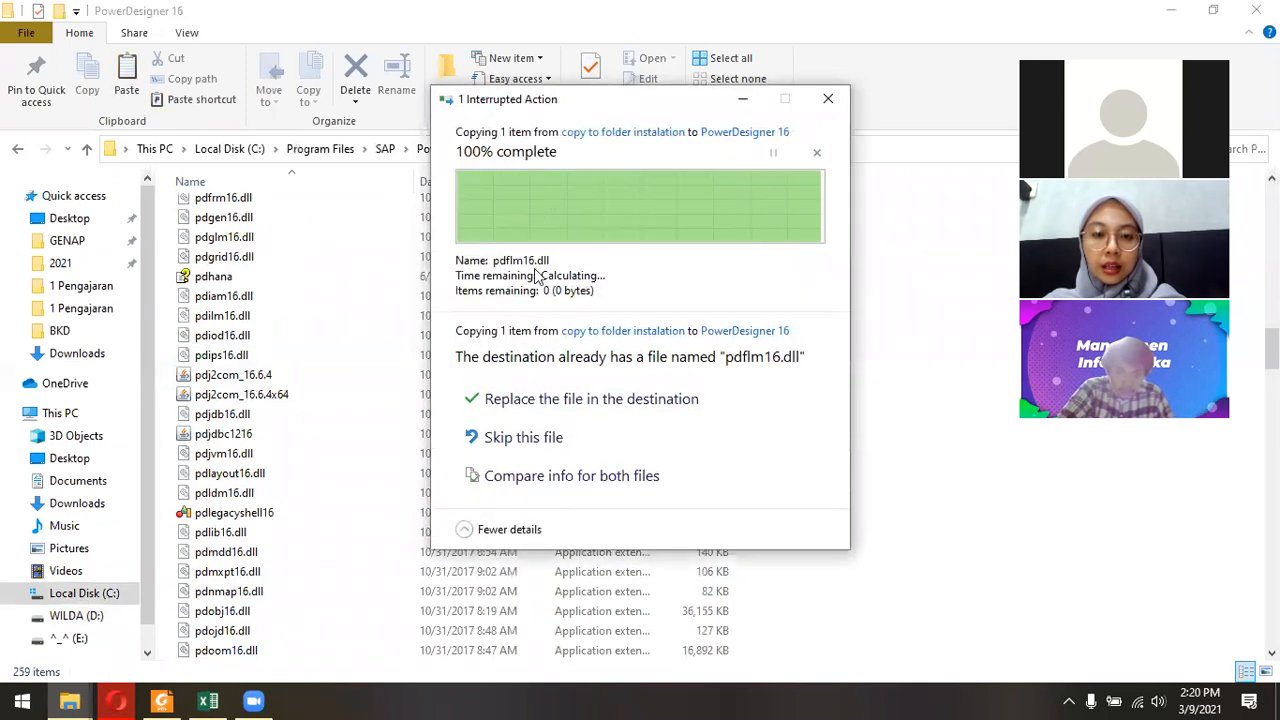
left_click(851, 286)
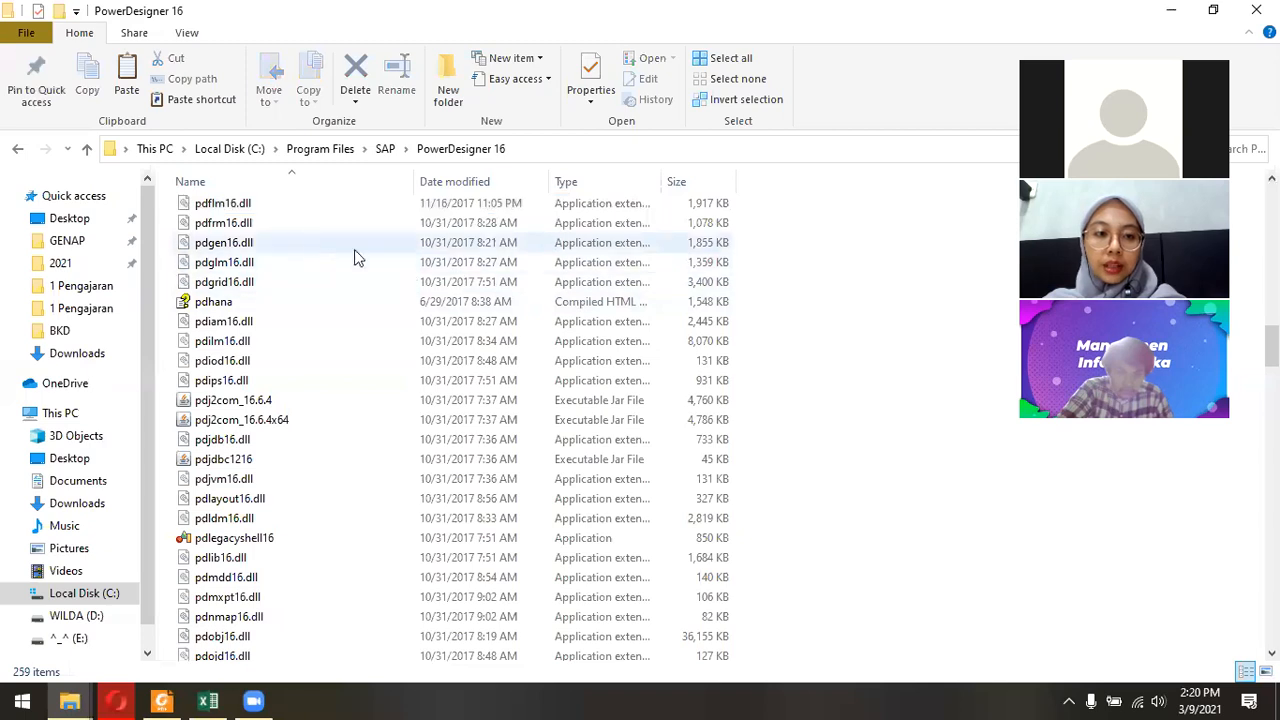
Check the pasted pdflm16.dll in the PowerDesigner 16 folder, then return to the Salinan PowerDesigner 16.6.4.3 folder.
left_click(242, 206)
scroll(366, 300, "up", 2)
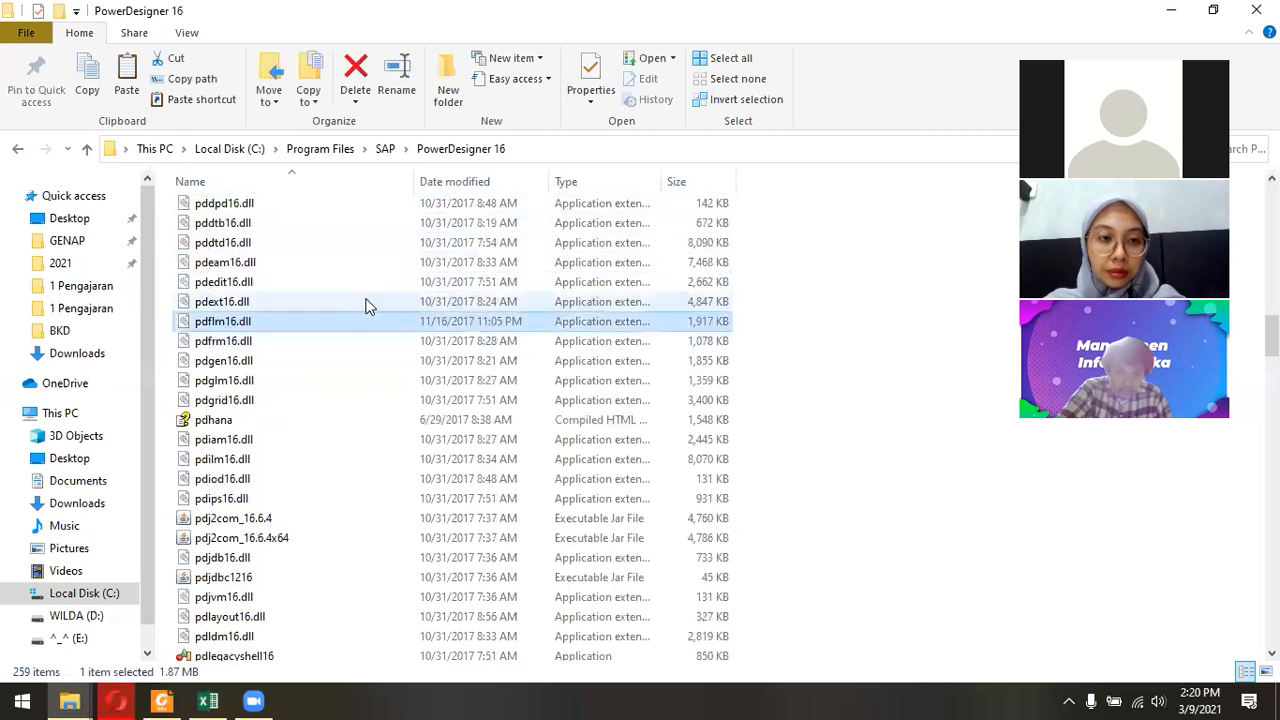
left_click(18, 150)
left_click(20, 152)
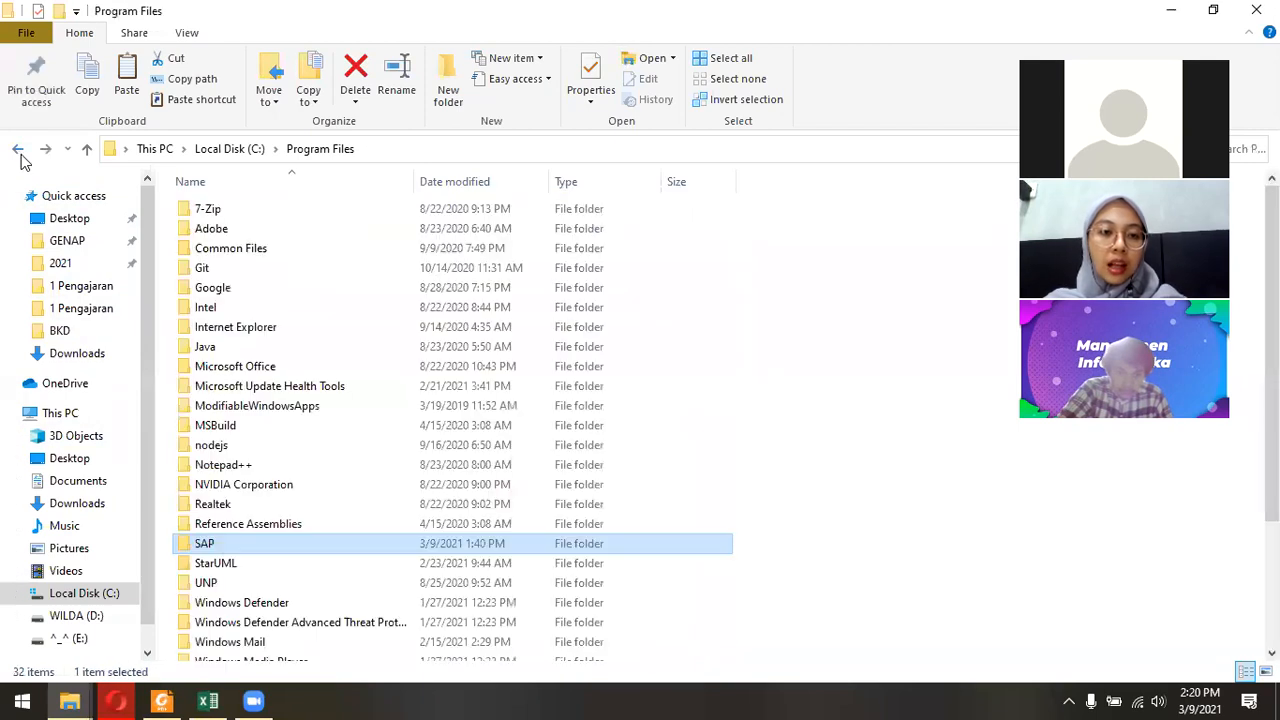
left_click(20, 155)
left_click(20, 155)
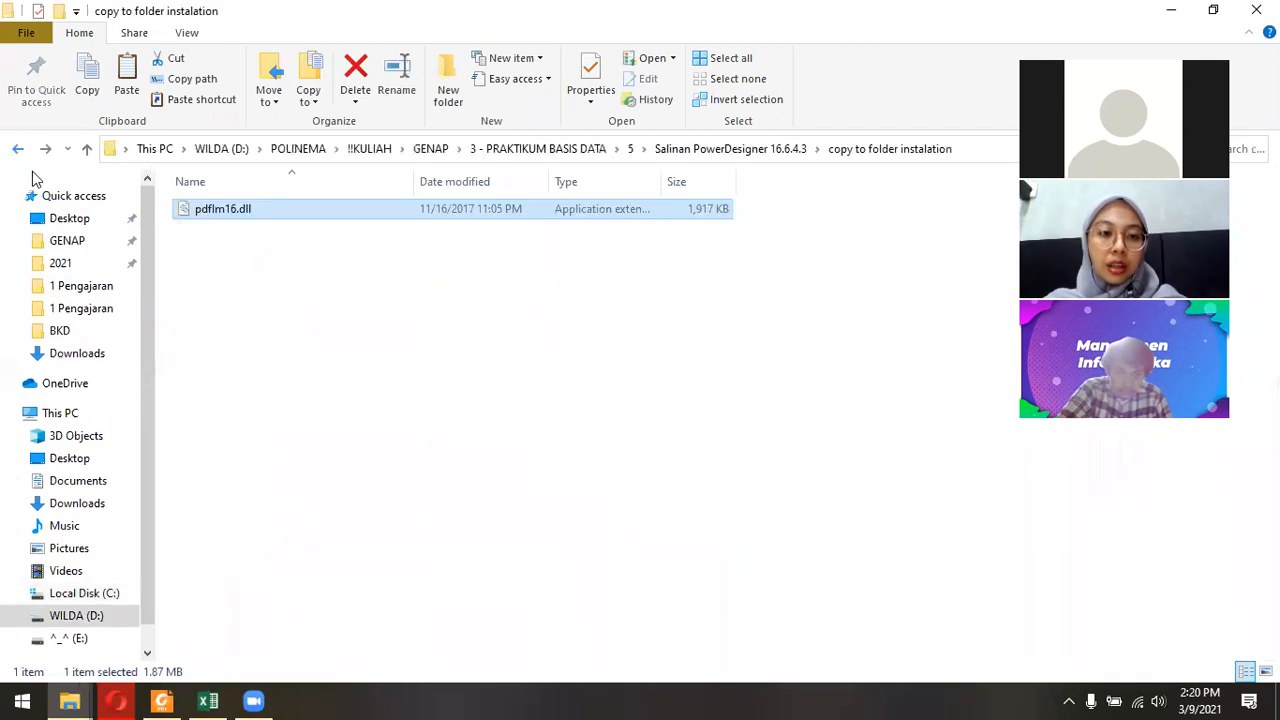
left_click(716, 150)
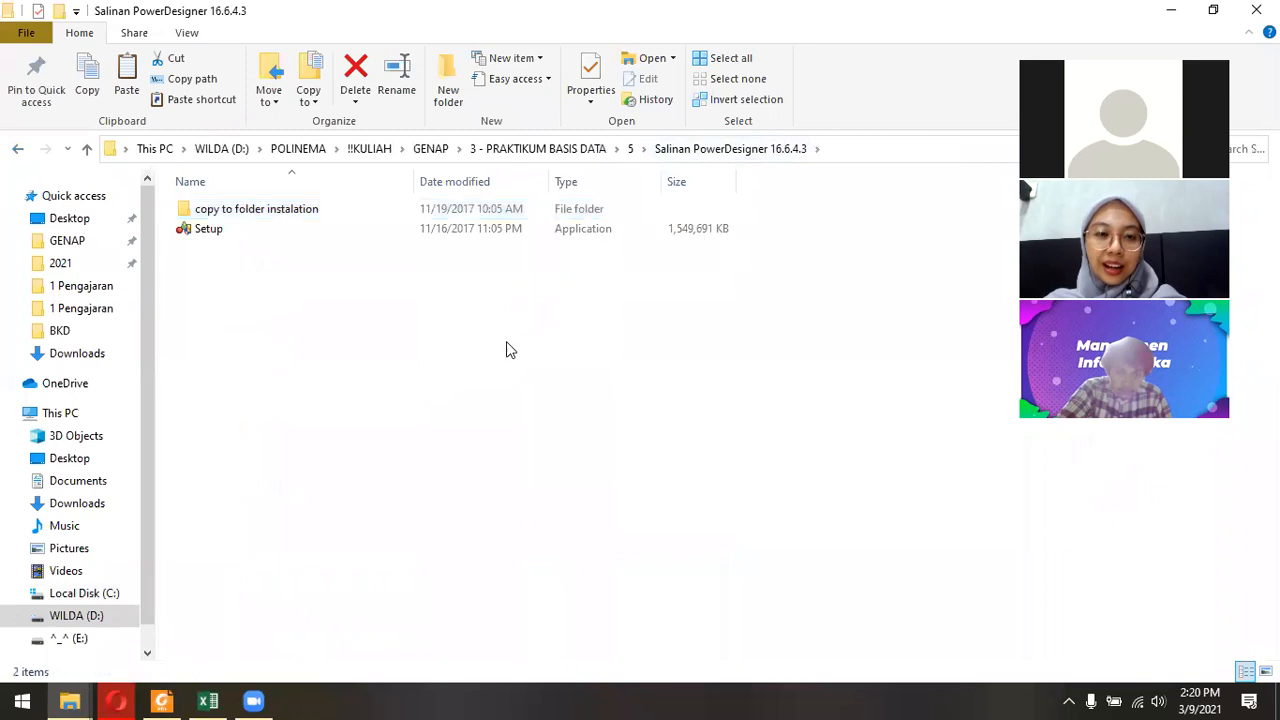
Launch the installed PowerDesigner program.
left_click(4, 697)
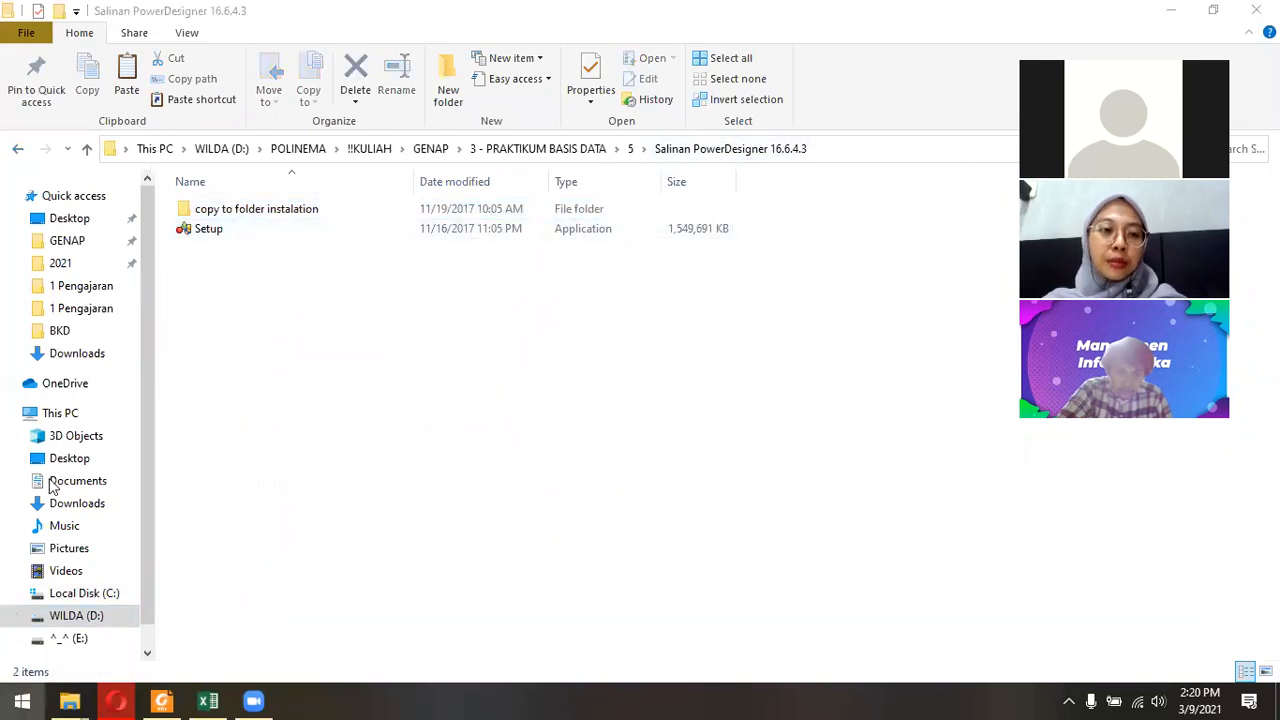
left_click(126, 143)
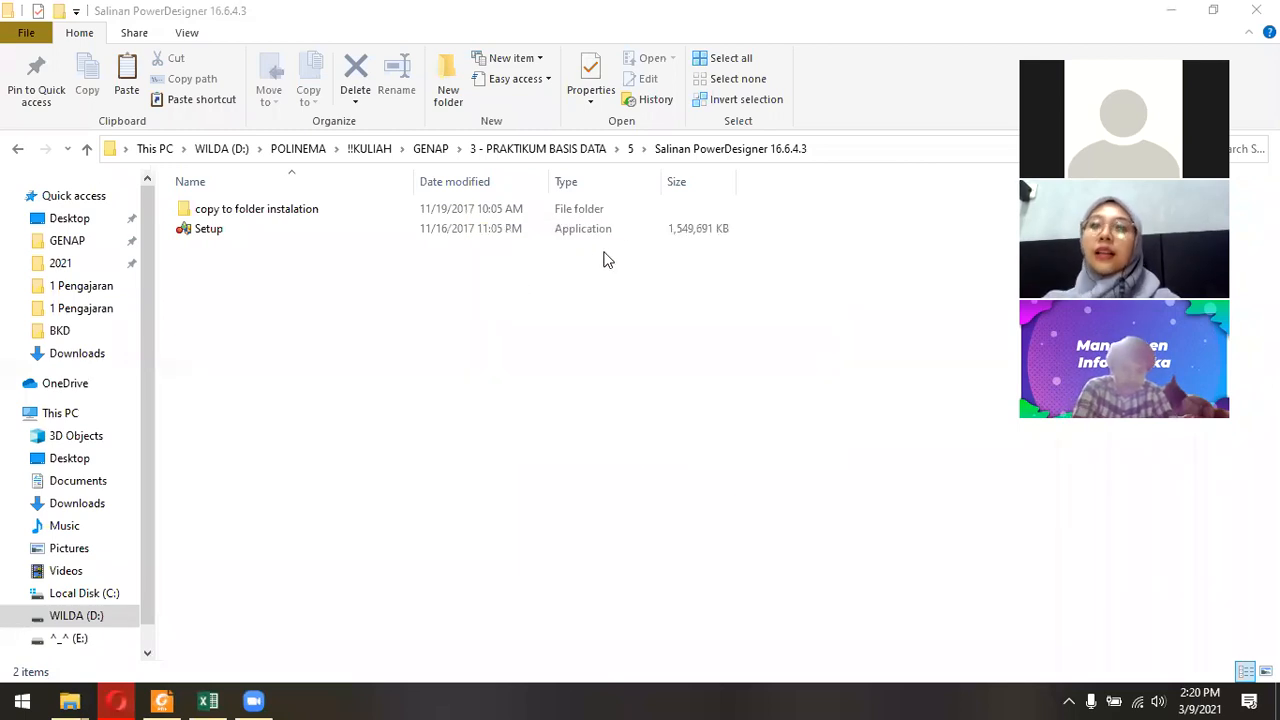
Switch to the jobsheet PDF in Foxit Reader and examine the attributes, data types and relationships in the step 7 CDM diagram.
left_click(165, 699)
scroll(681, 277, "down", 2)
scroll(681, 277, "up", 2)
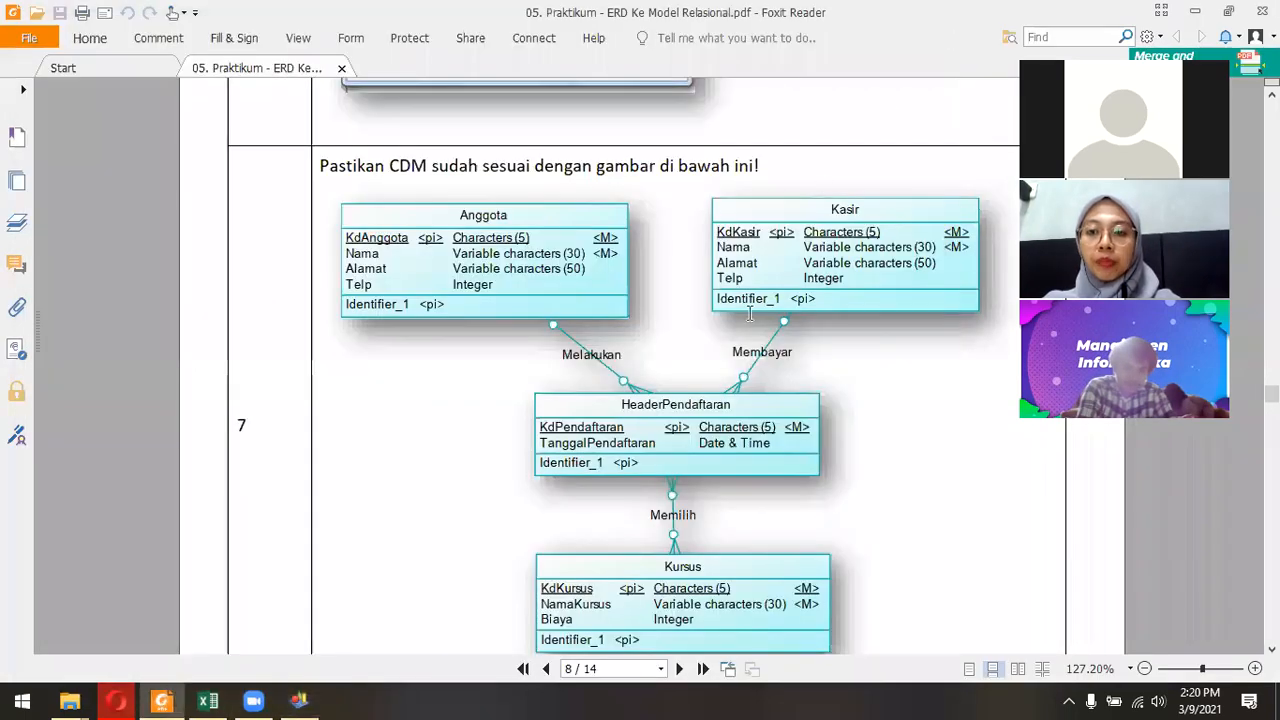
left_click_drag(806, 237, 936, 271)
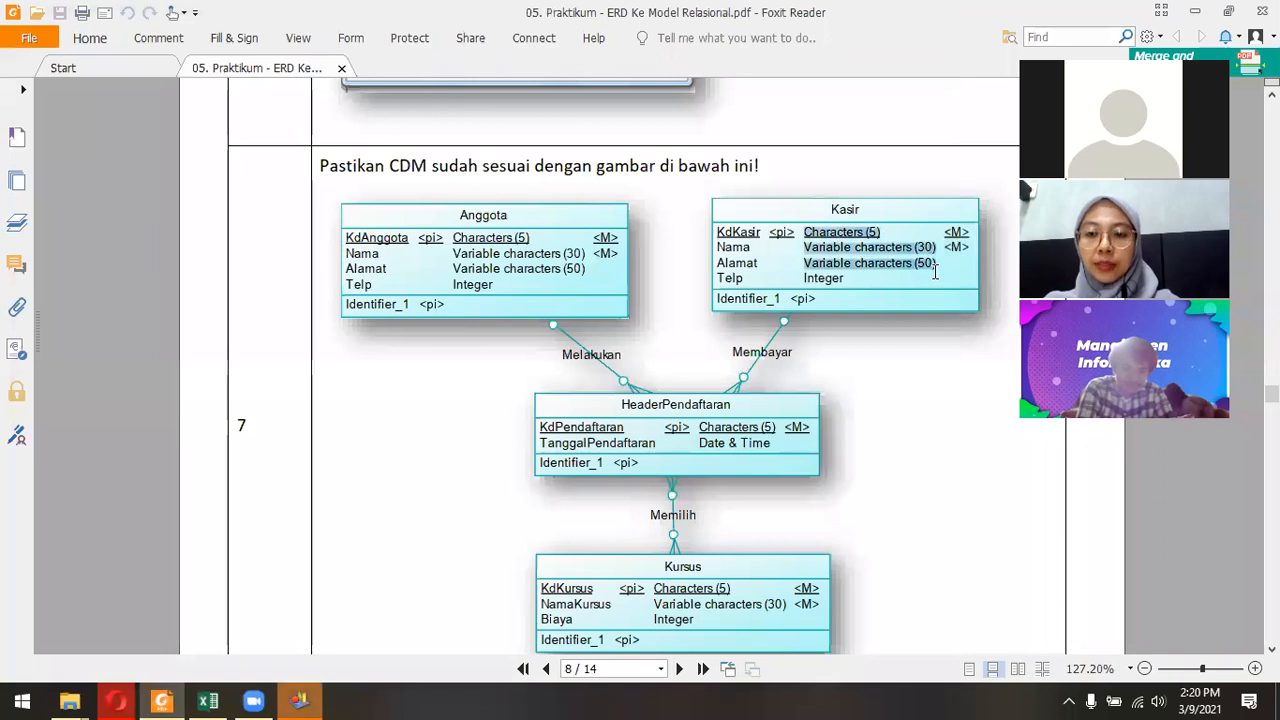
left_click(817, 302)
scroll(521, 354, "down", 1)
left_click(451, 366)
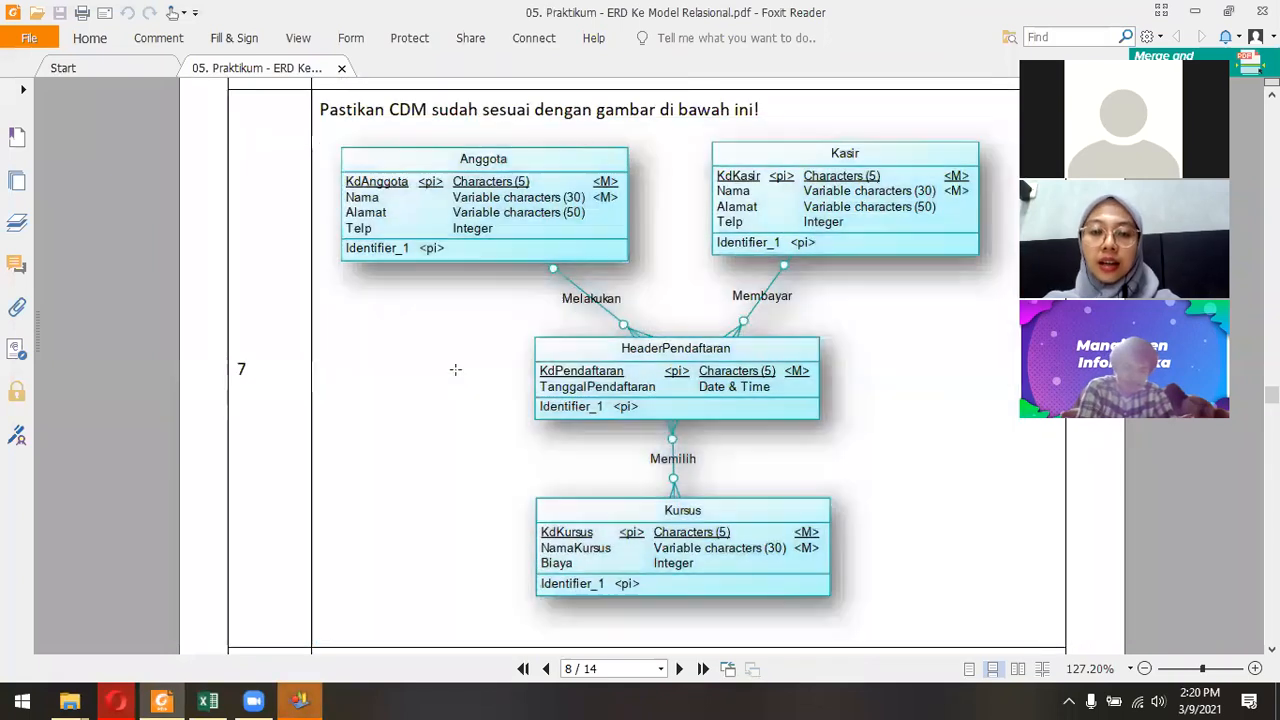
scroll(661, 355, "down", 2)
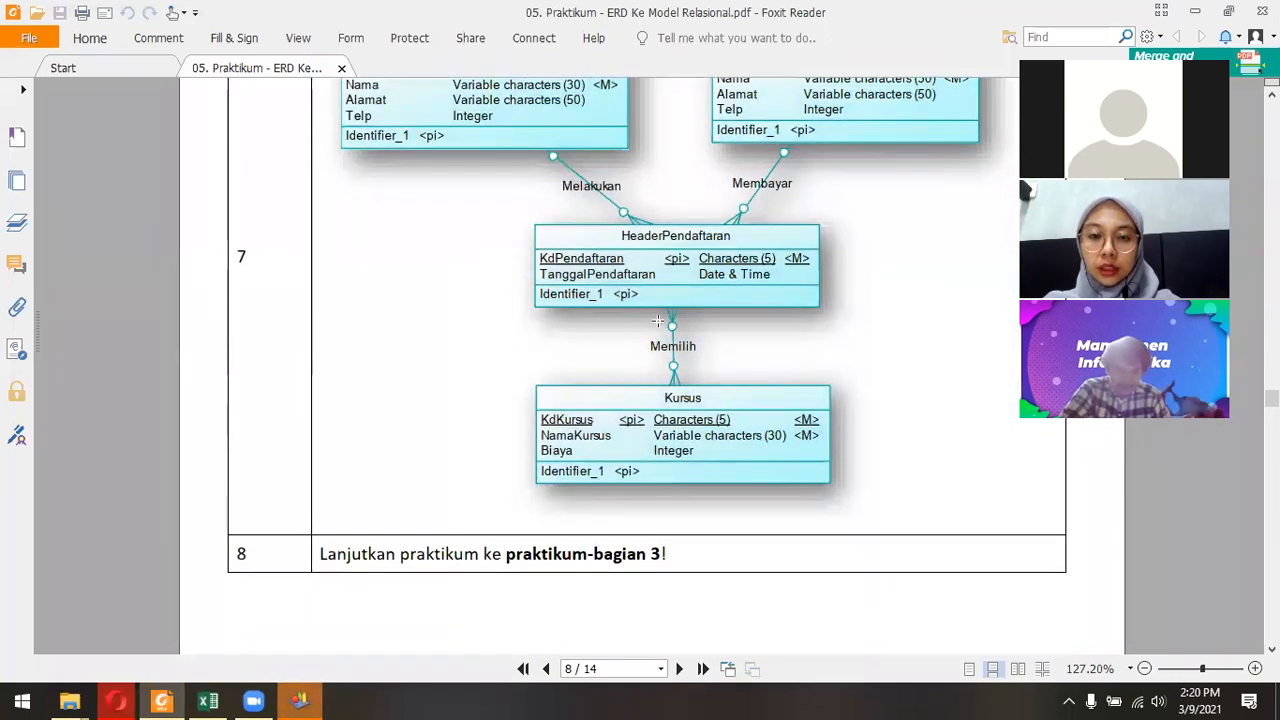
scroll(622, 289, "up", 1)
scroll(622, 289, "up", 1)
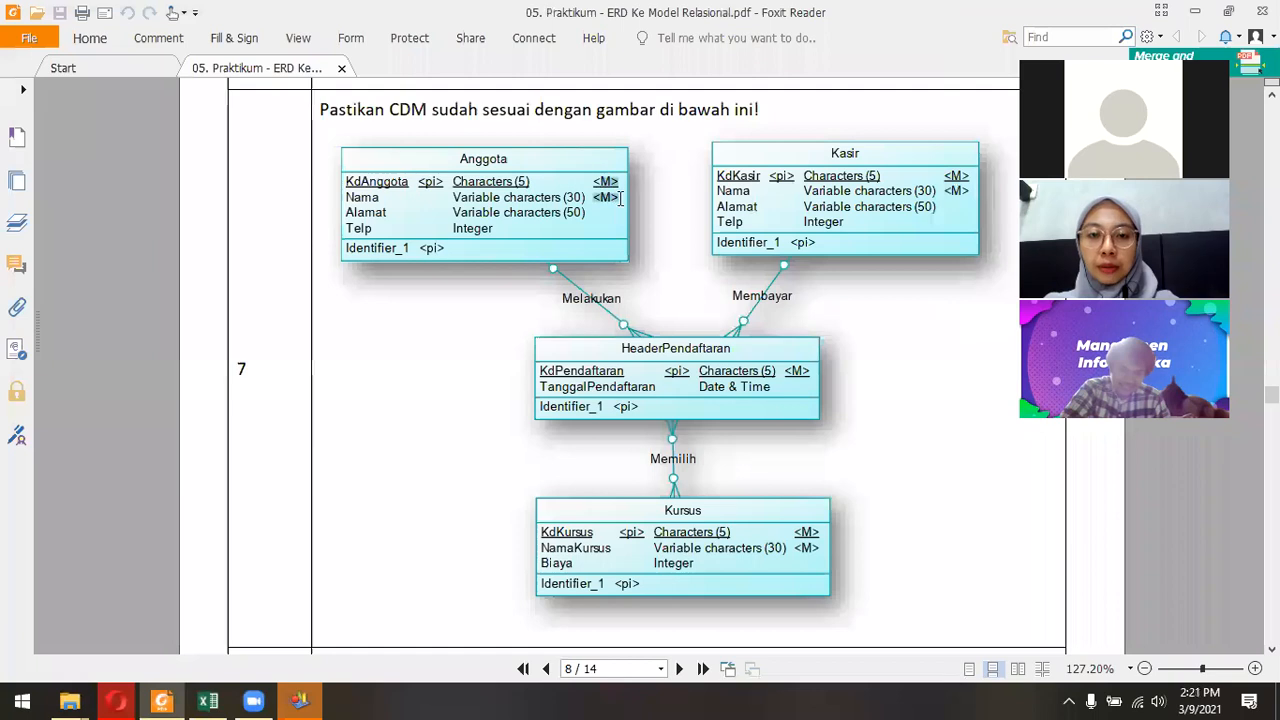
left_click(601, 254)
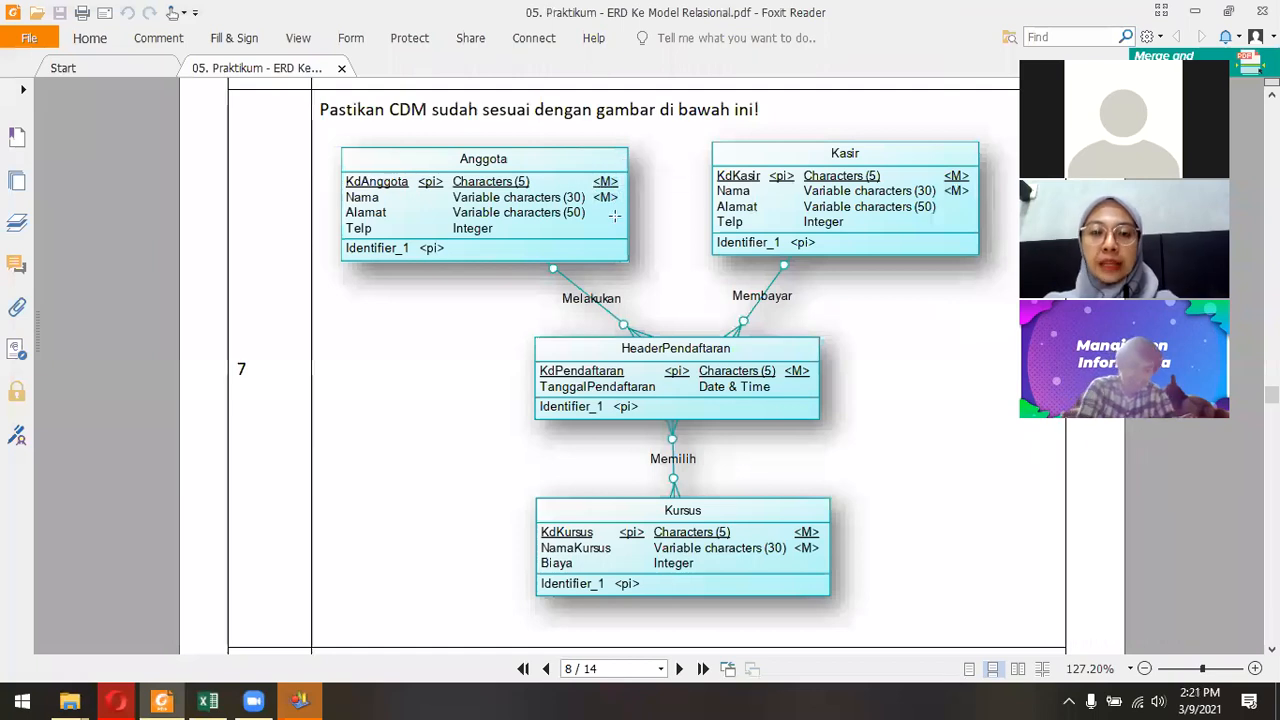
Switch to PowerDesigner, create a Conceptual Data model from the Information category, and maximize the program window.
left_click(299, 701)
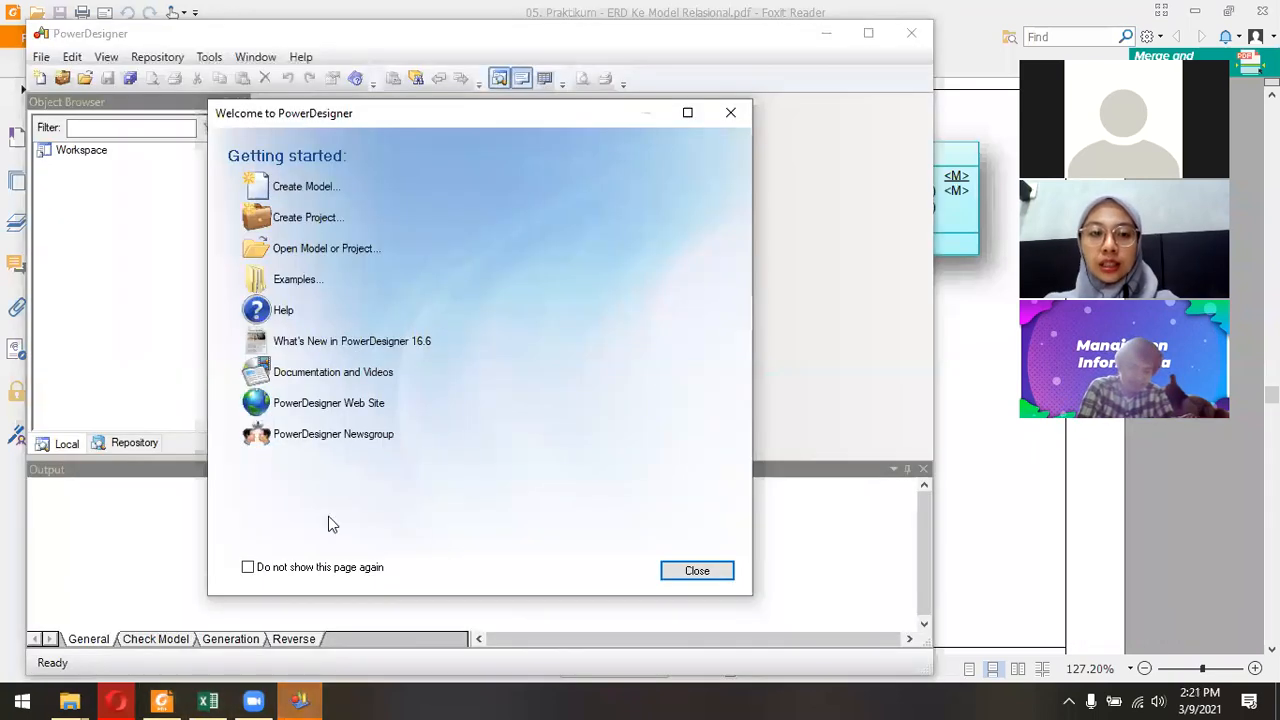
left_click(303, 188)
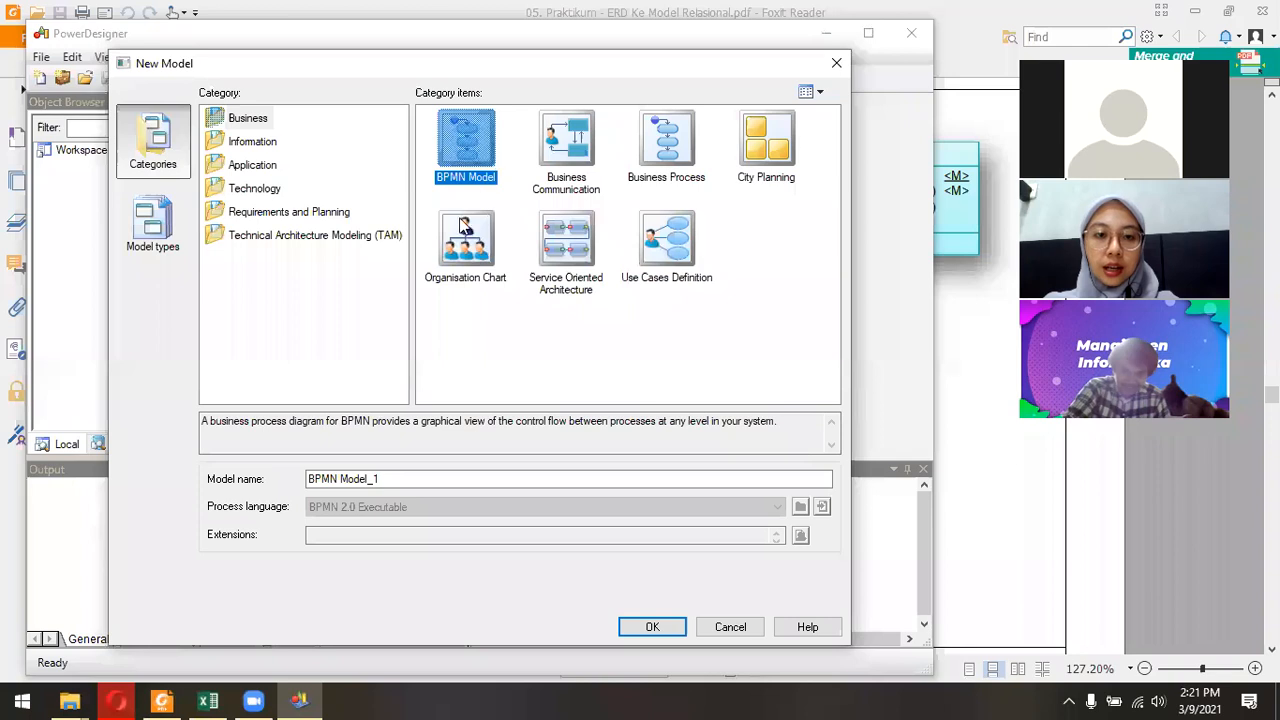
left_click(264, 146)
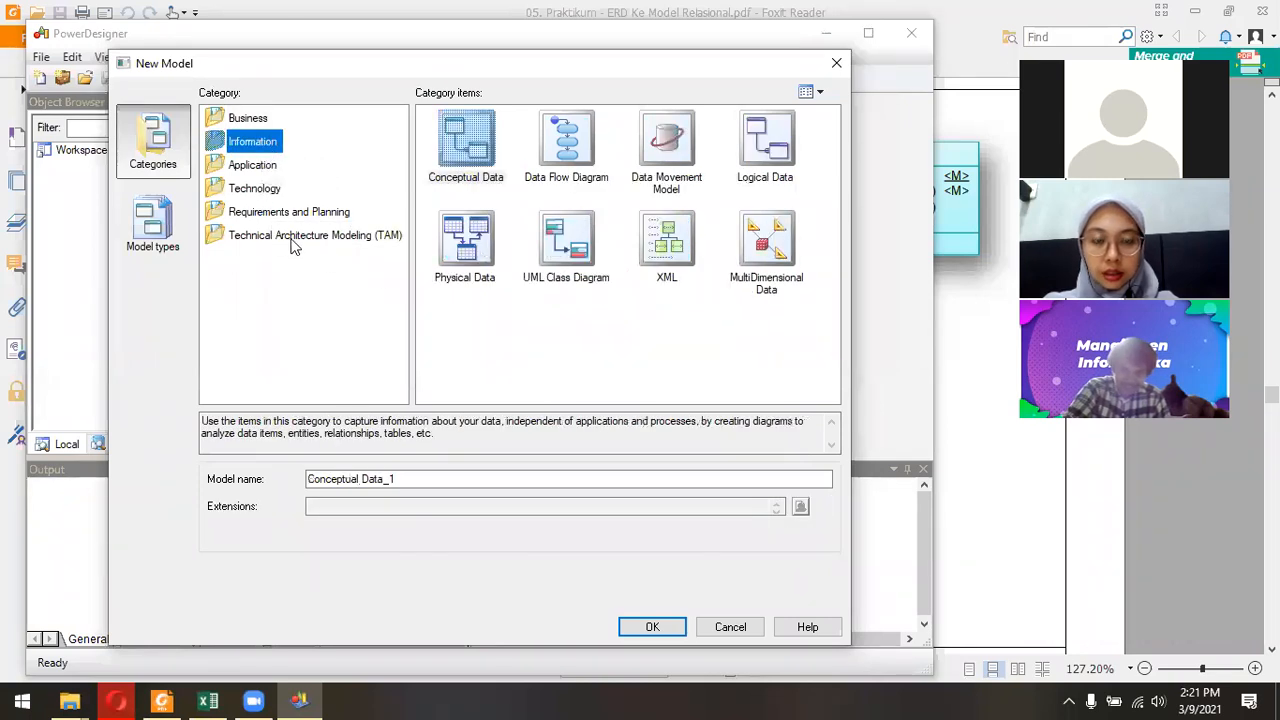
left_click(460, 142)
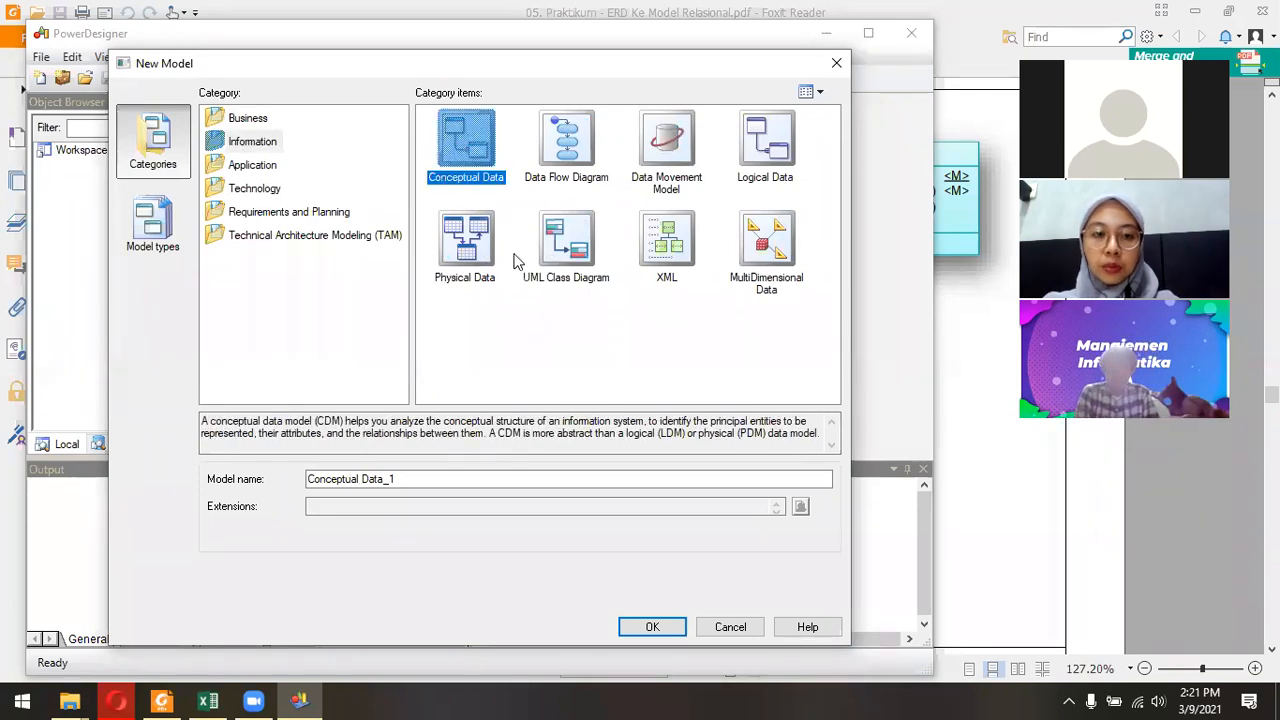
left_click(652, 627)
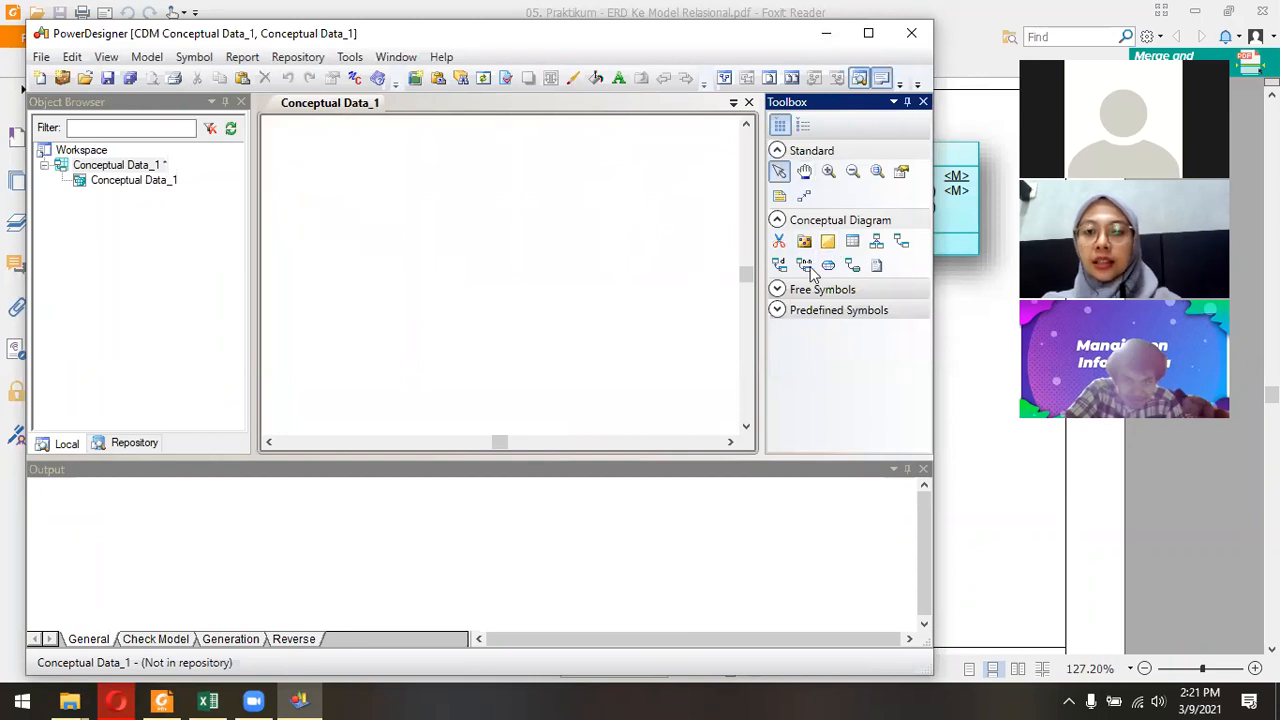
left_click(870, 37)
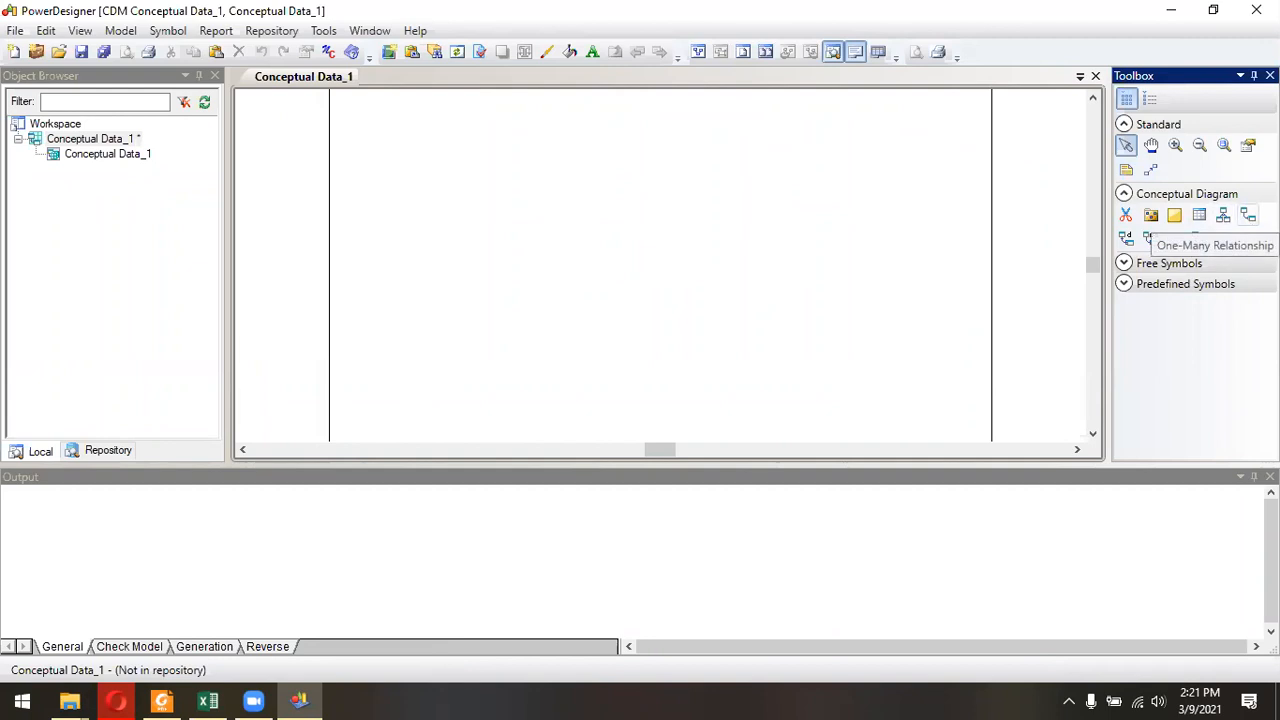
Place an entity near the upper-left part of the diagram page, undo the surplus copies, and return to the pointer tool.
left_click(1201, 224)
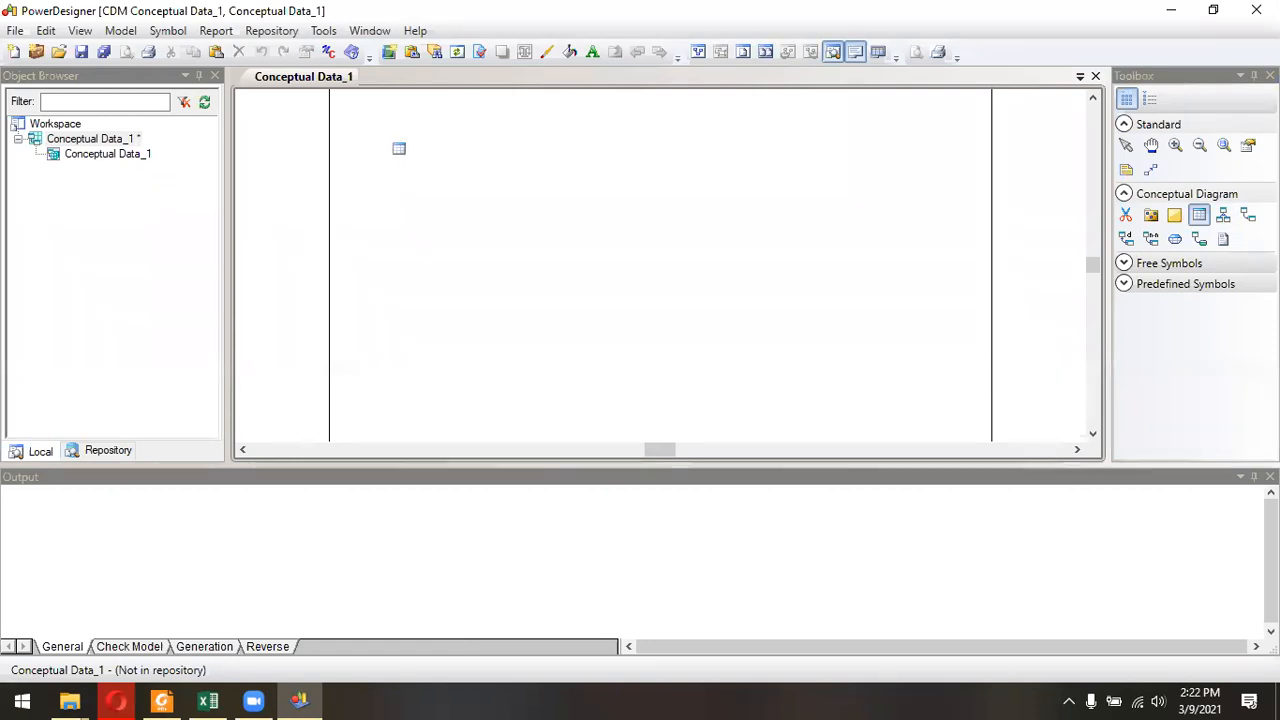
left_click(402, 150)
left_click(397, 158)
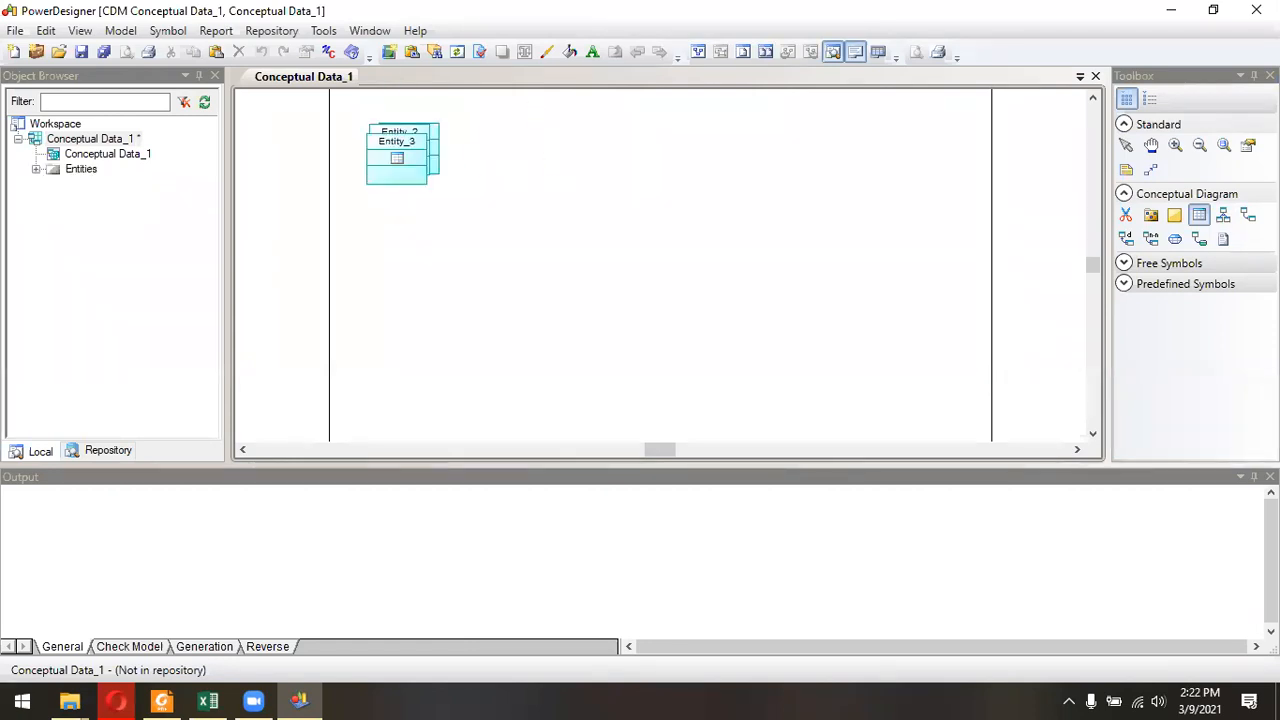
key("ctrl+z")
key("ctrl+z")
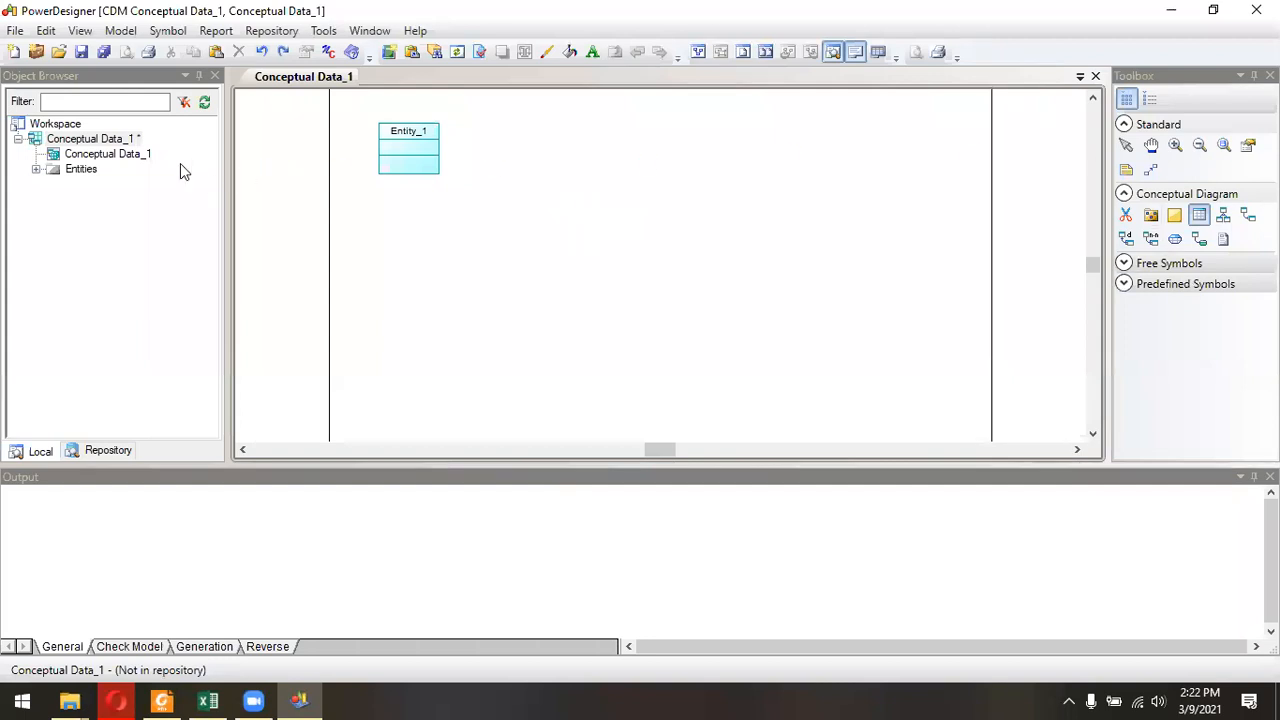
left_click(1125, 146)
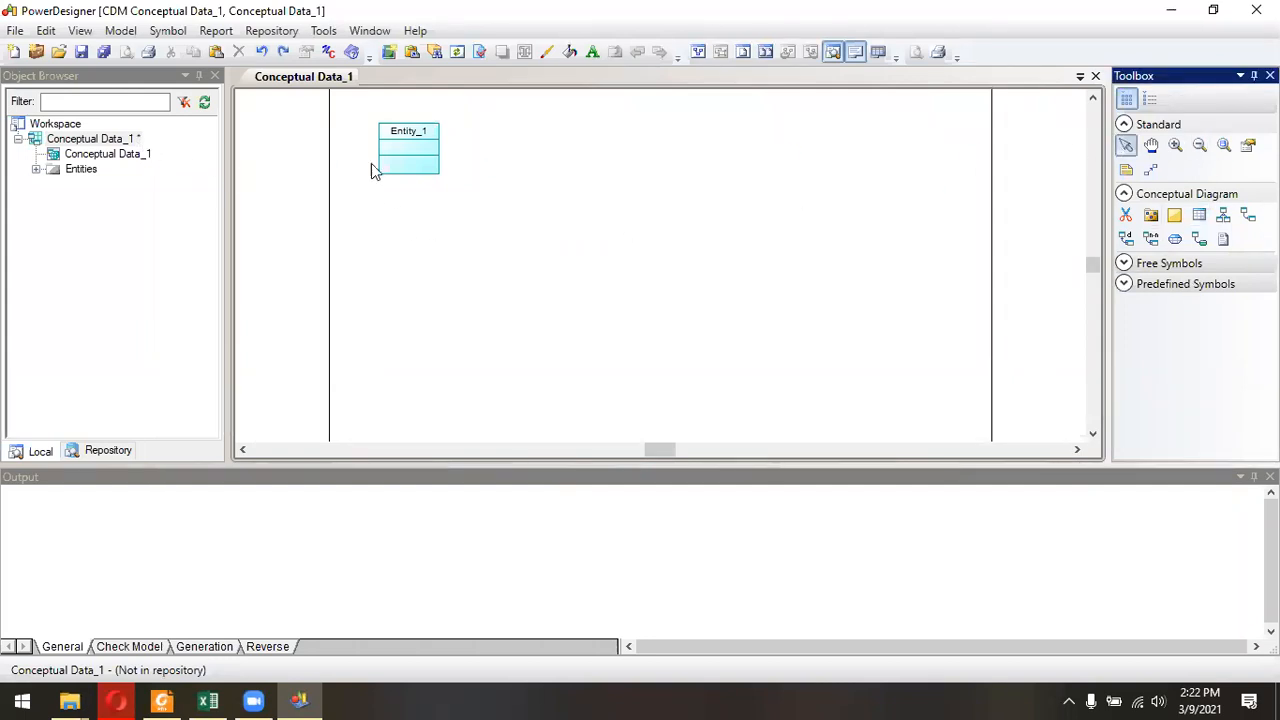
Check the first entity in the jobsheet's CDM diagram and name the placed entity ANGGOTA in its properties.
double_click(425, 148)
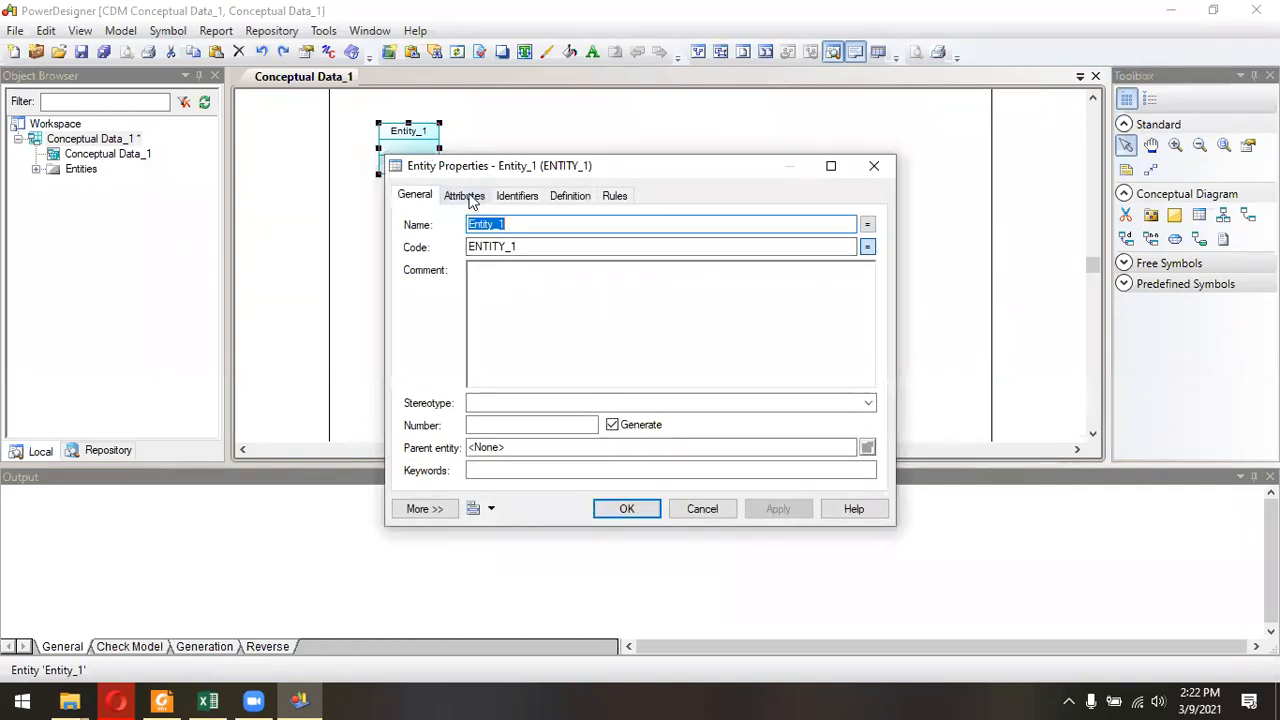
key("alt+Tab")
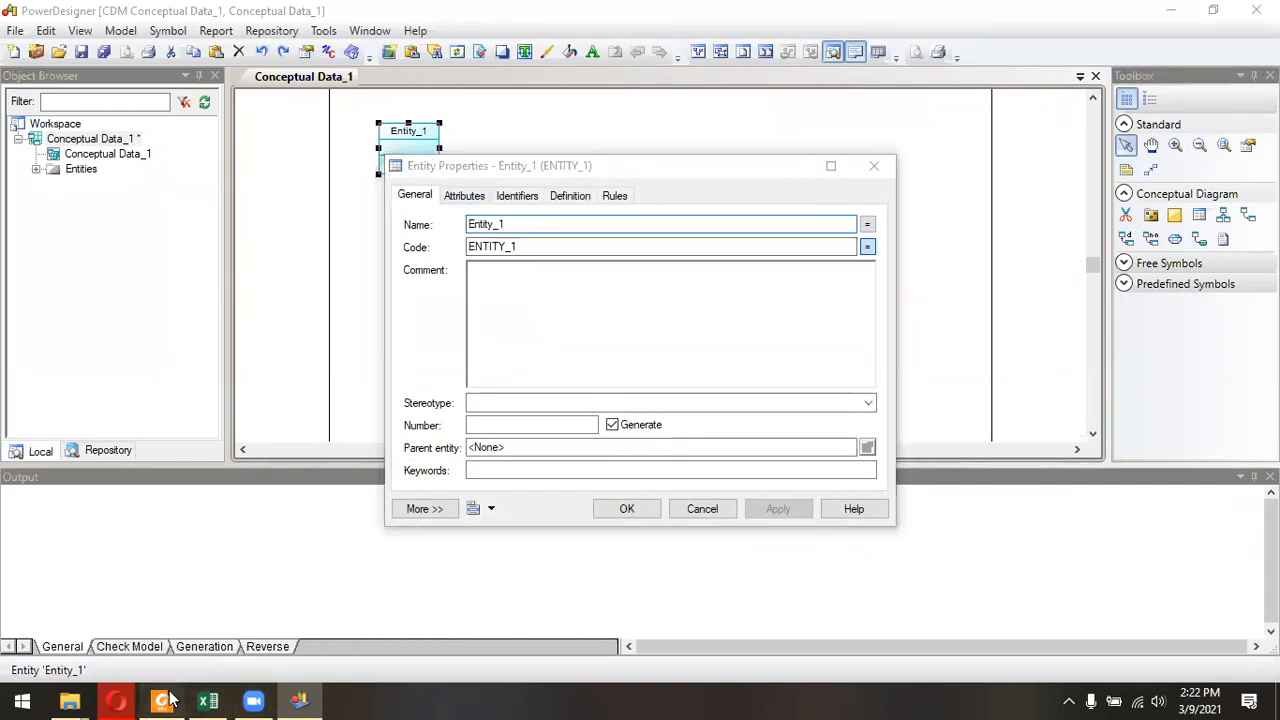
key("alt+Tab")
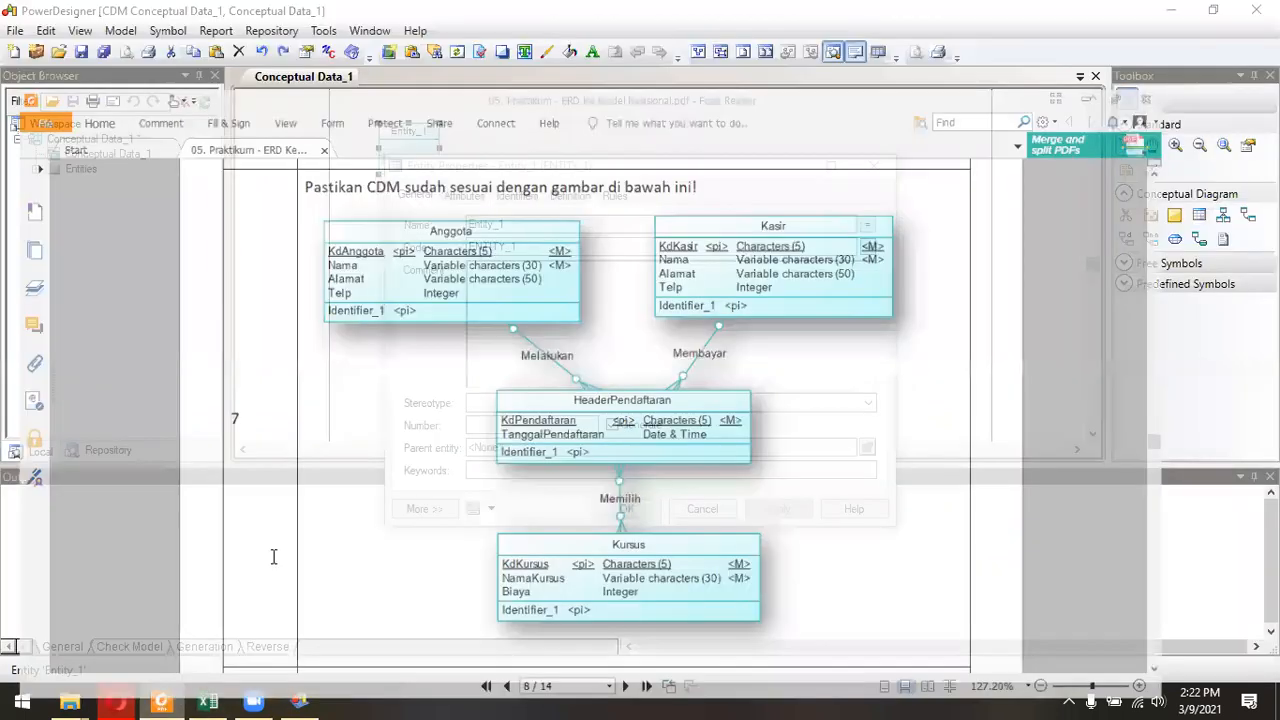
type("ANGGOTA")
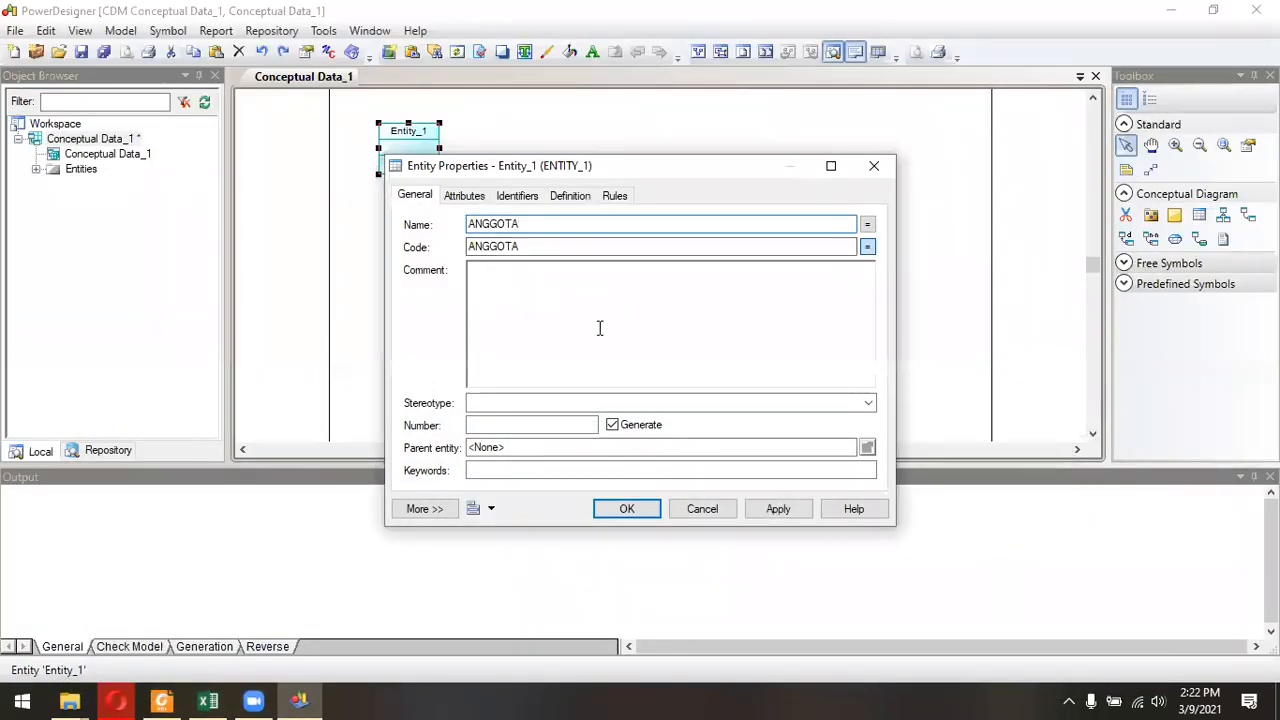
Add an attribute named kode_anggota to the ANGGOTA entity.
left_click(465, 198)
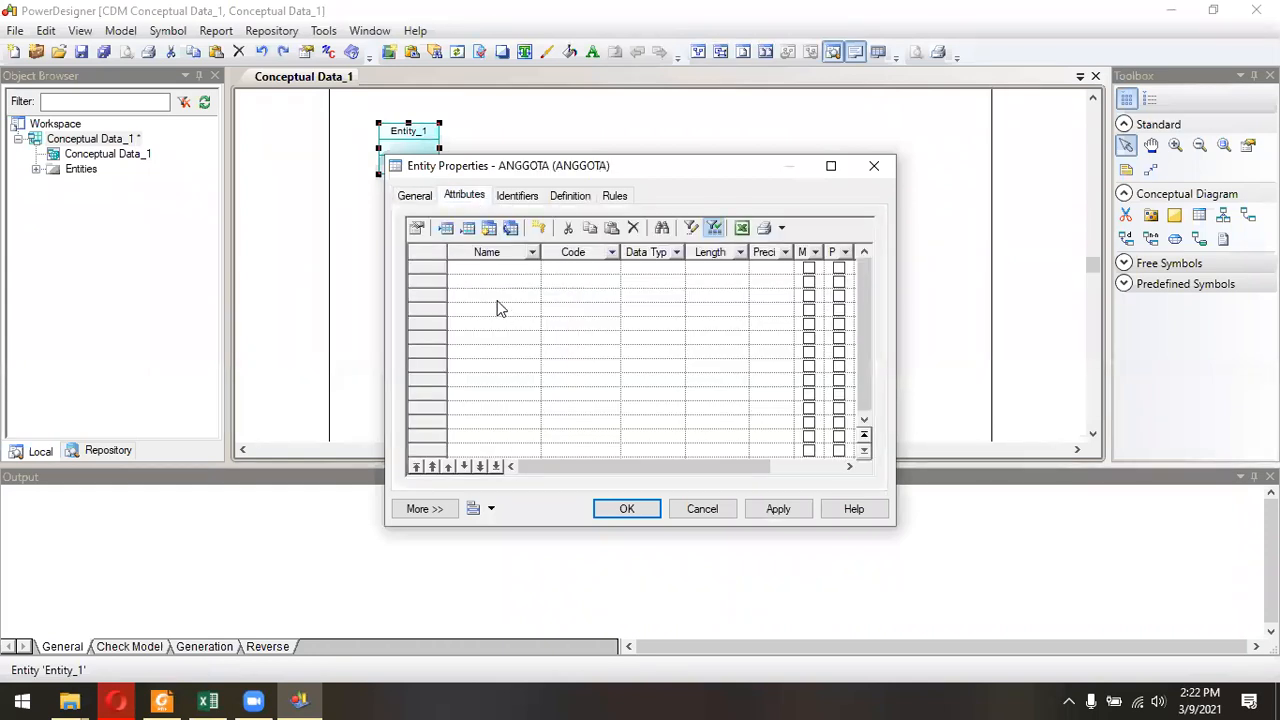
left_click(499, 274)
left_click(497, 267)
type("kode")
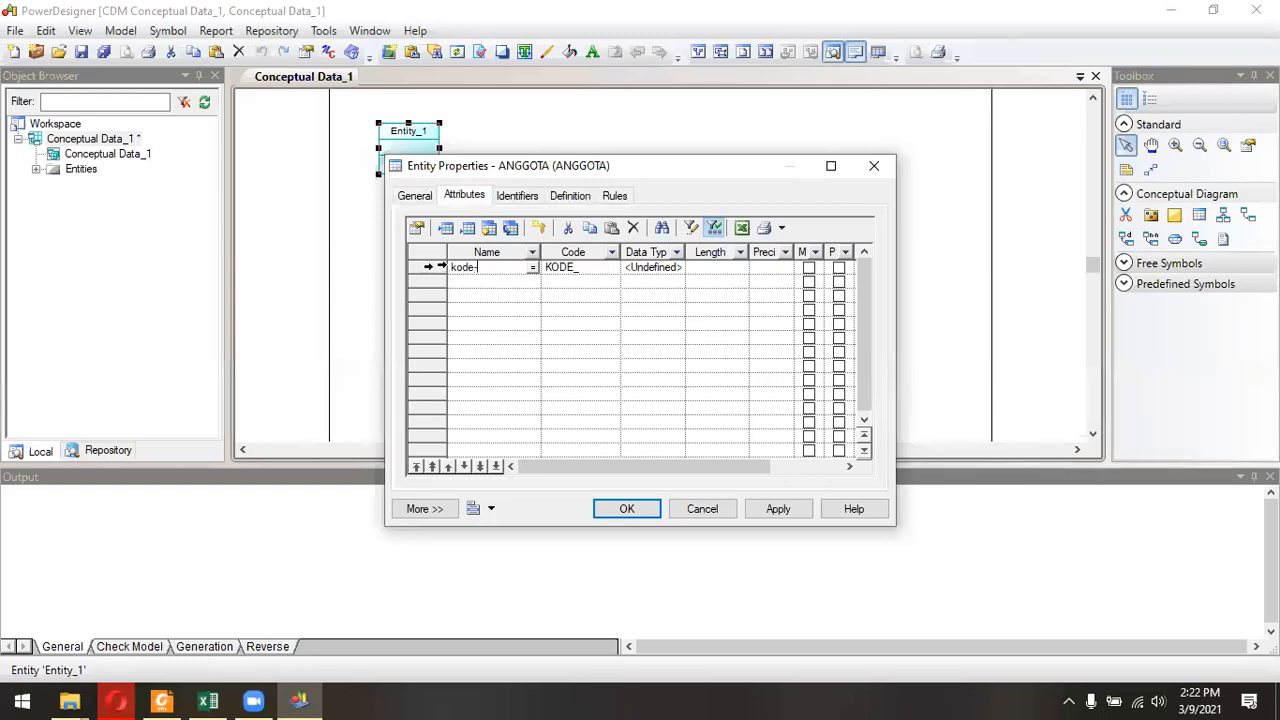
type("_anggota")
key("Return")
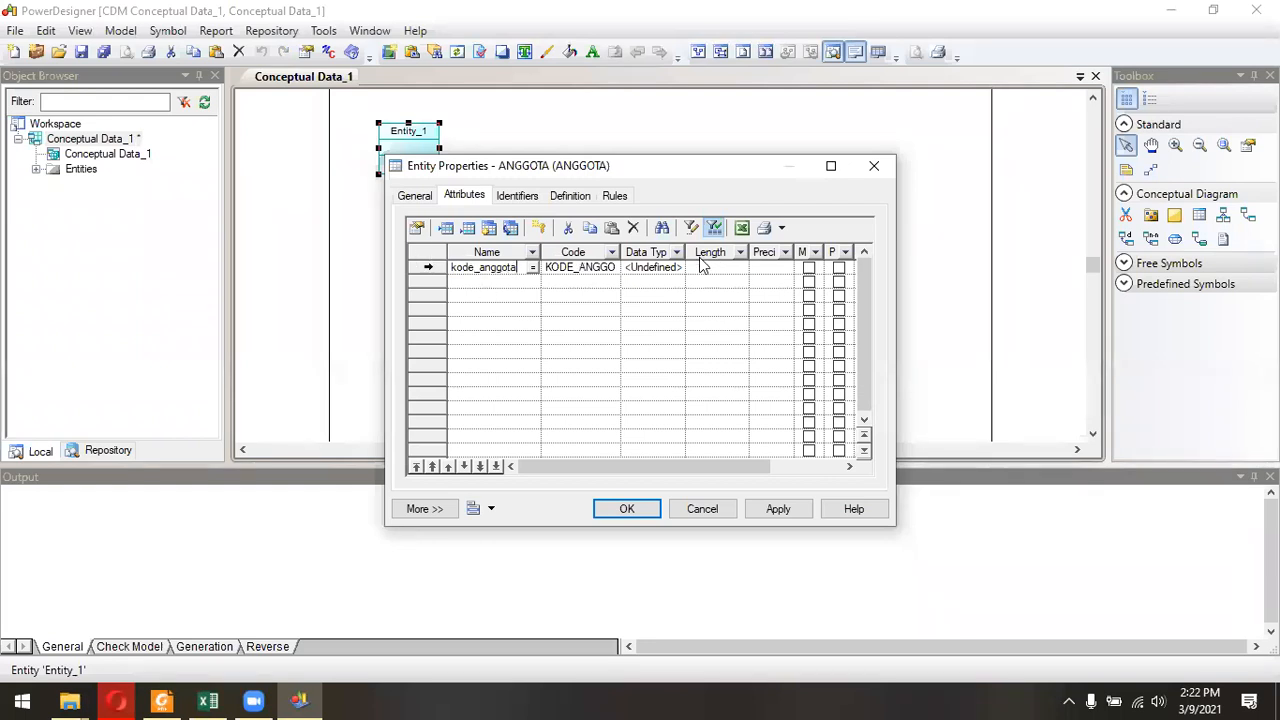
Set the kode_anggota attribute's data type to Characters with a length of 5.
left_click(673, 266)
left_click(669, 267)
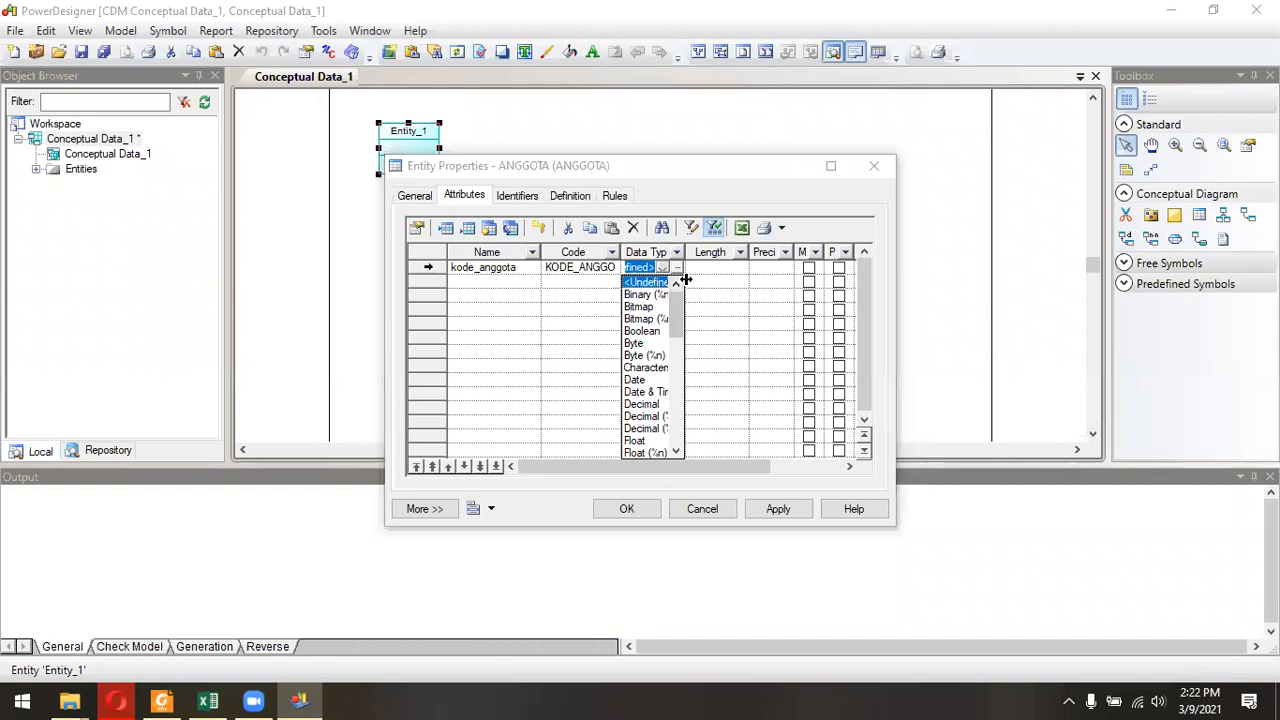
left_click(680, 272)
left_click(679, 270)
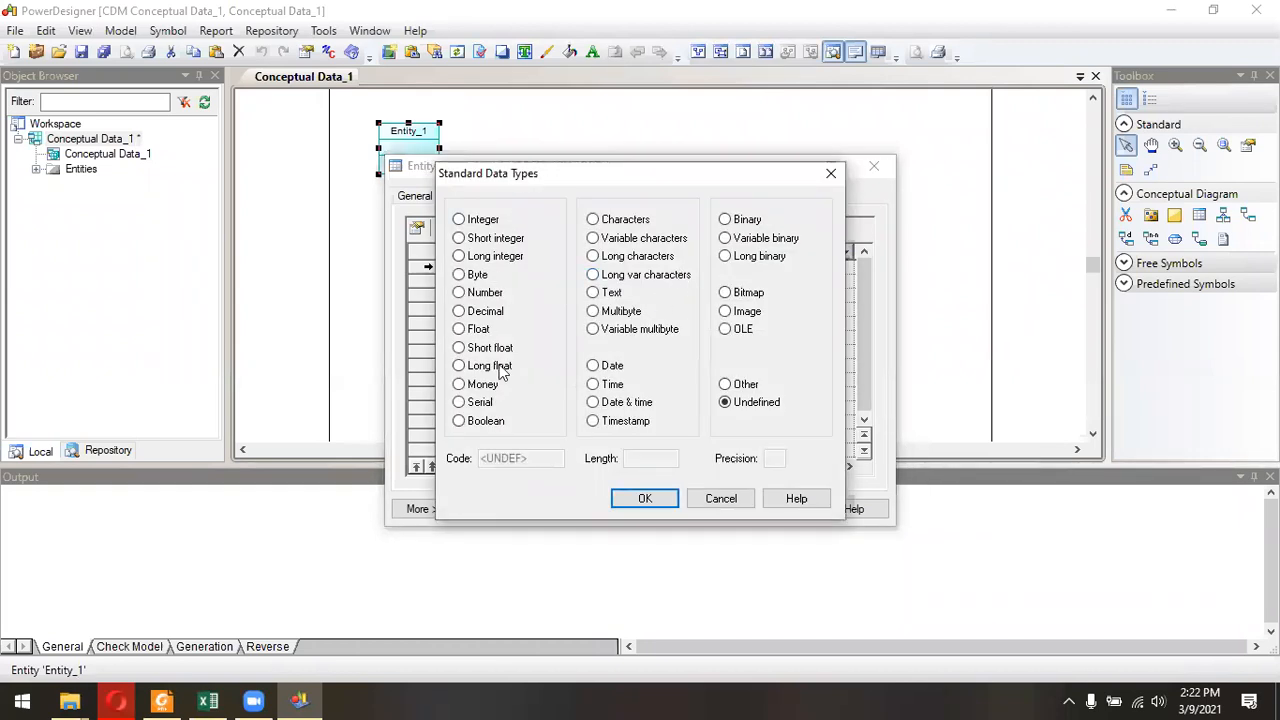
left_click(830, 173)
left_click(678, 269)
left_click(677, 270)
left_click(677, 271)
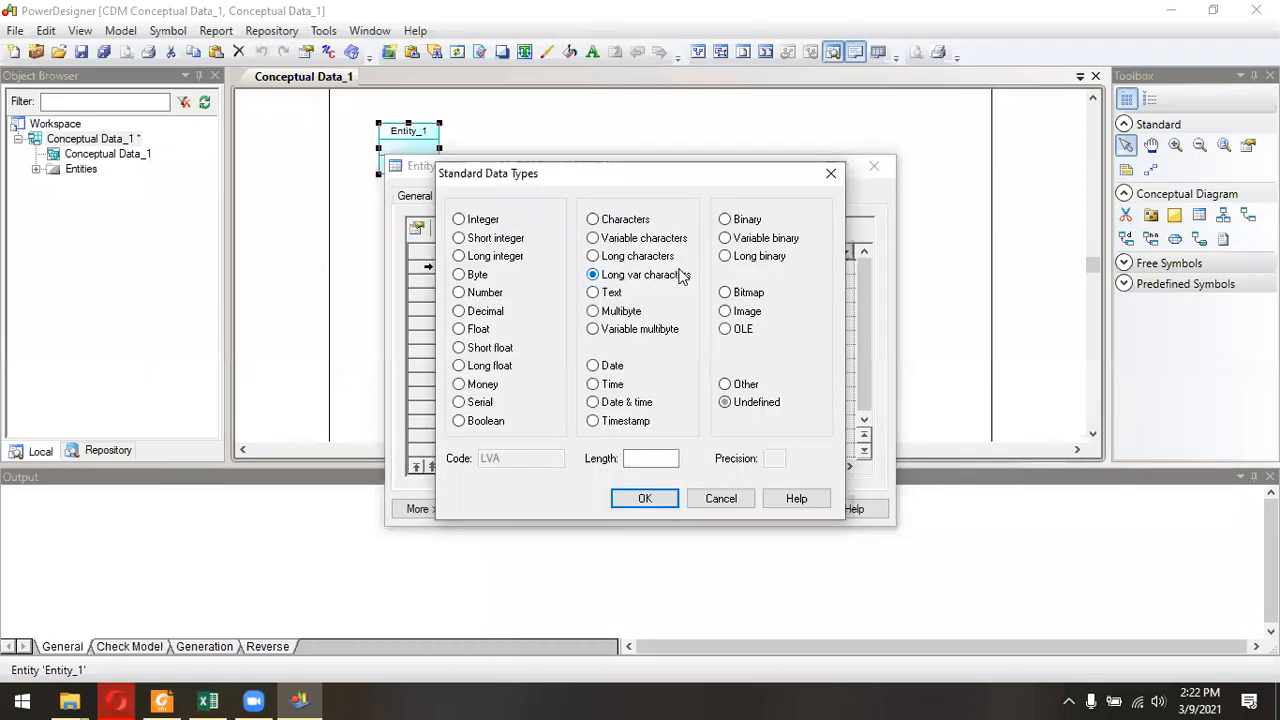
left_click(630, 220)
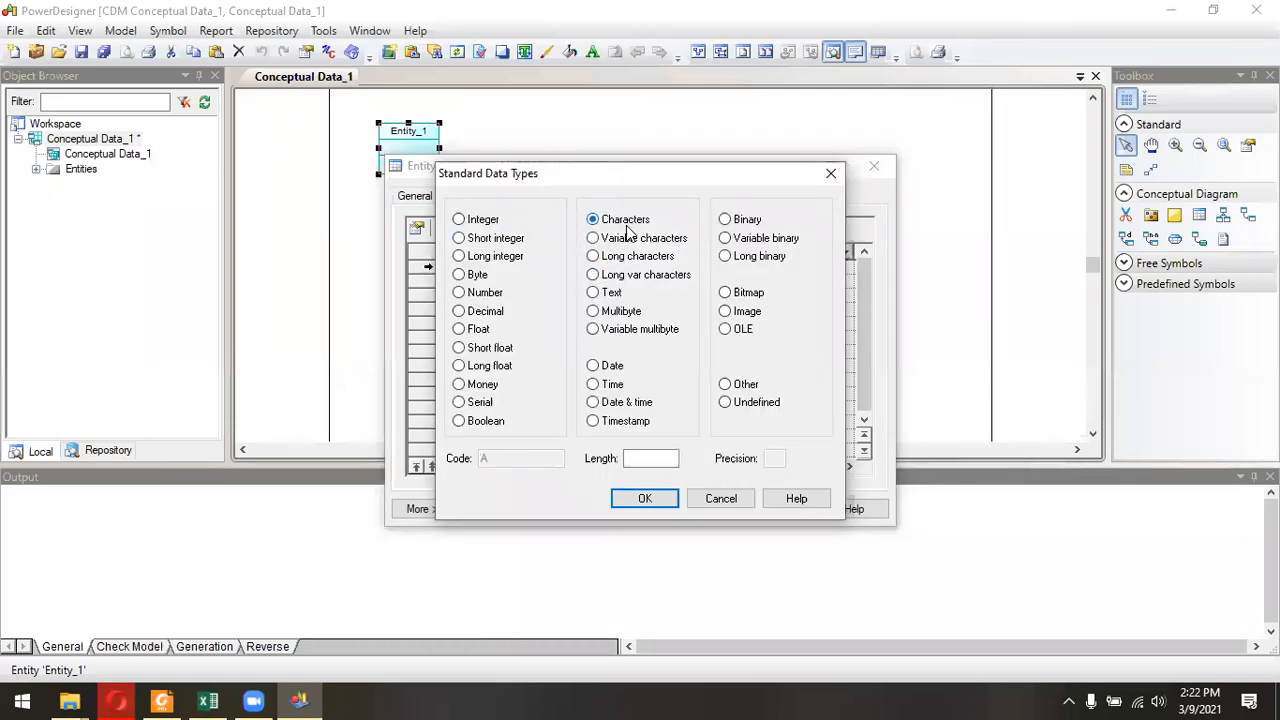
left_click(649, 457)
left_click(645, 498)
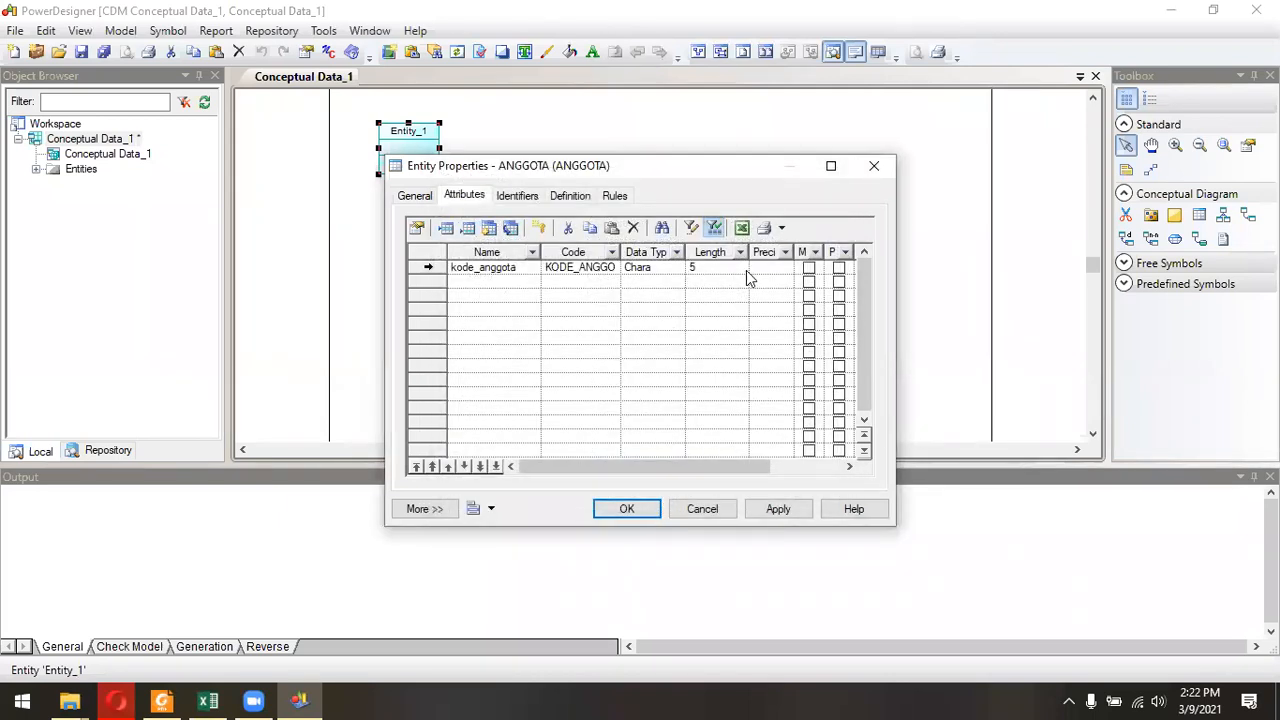
left_click(830, 168)
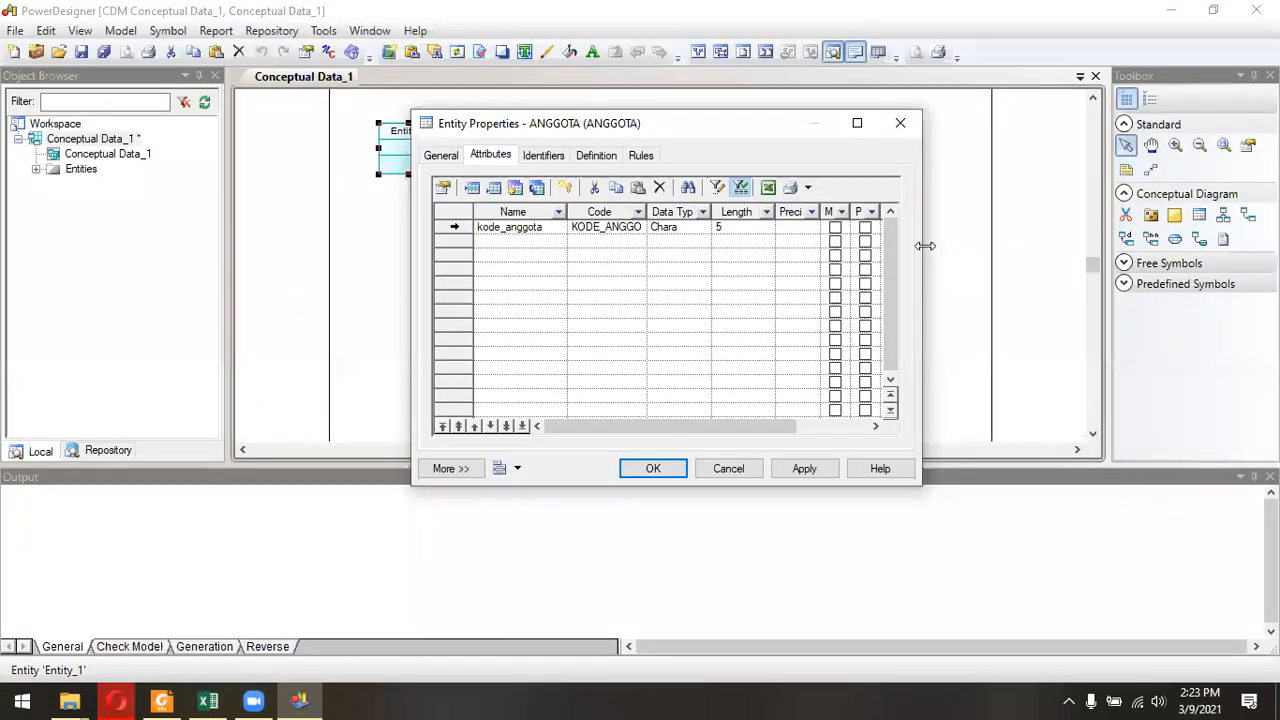
Widen the entity properties dialog and make kode_anggota the primary identifier of ANGGOTA.
left_click_drag(925, 245, 1055, 245)
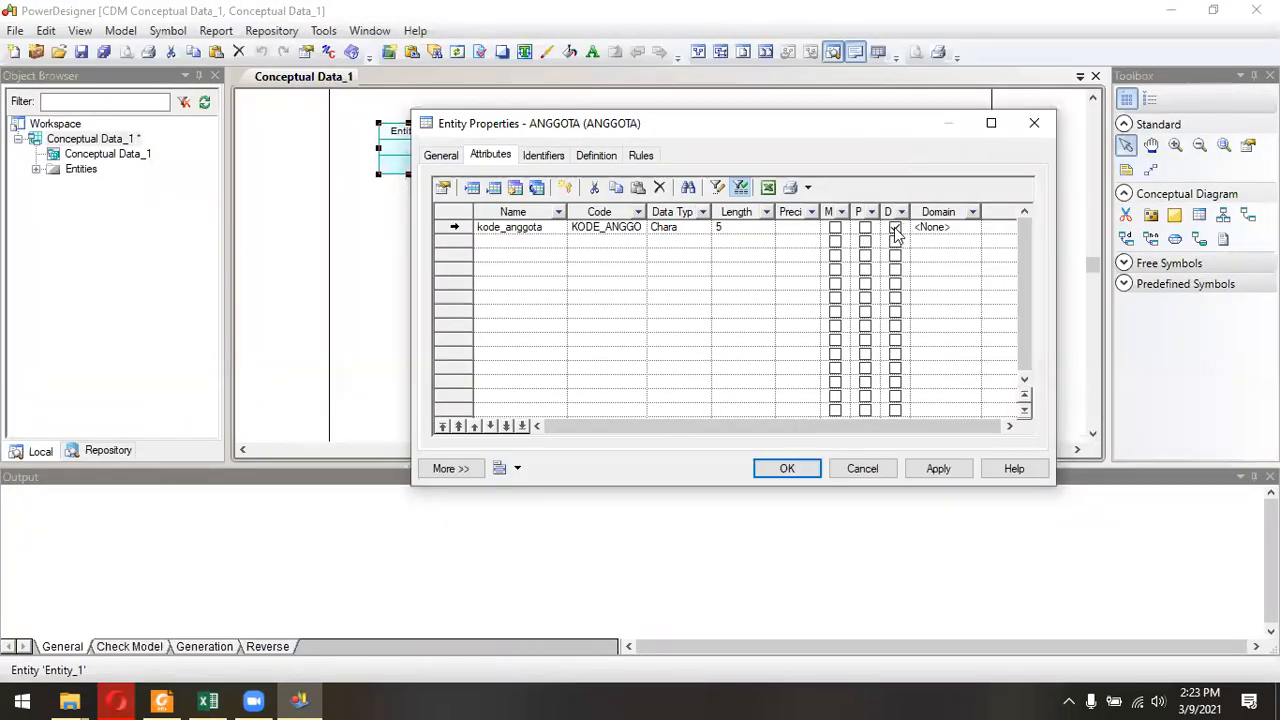
left_click(894, 228)
left_click(895, 228)
left_click_drag(648, 137, 705, 165)
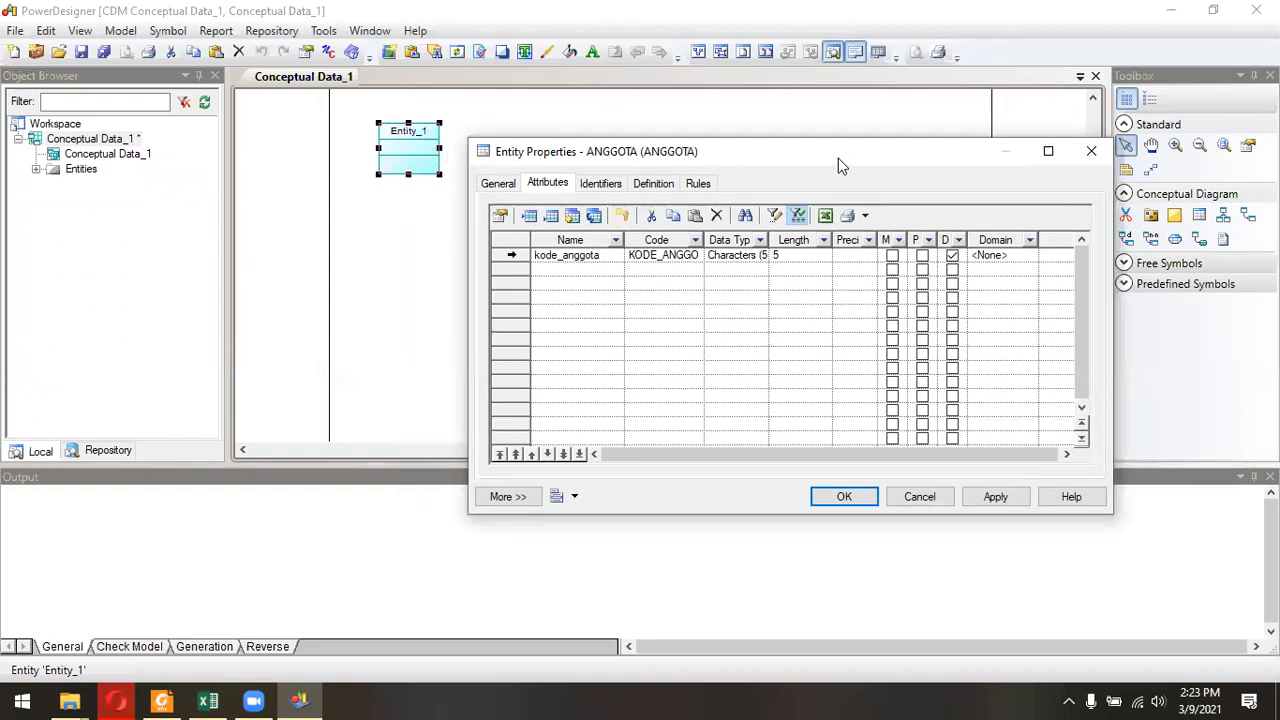
left_click_drag(838, 158, 764, 123)
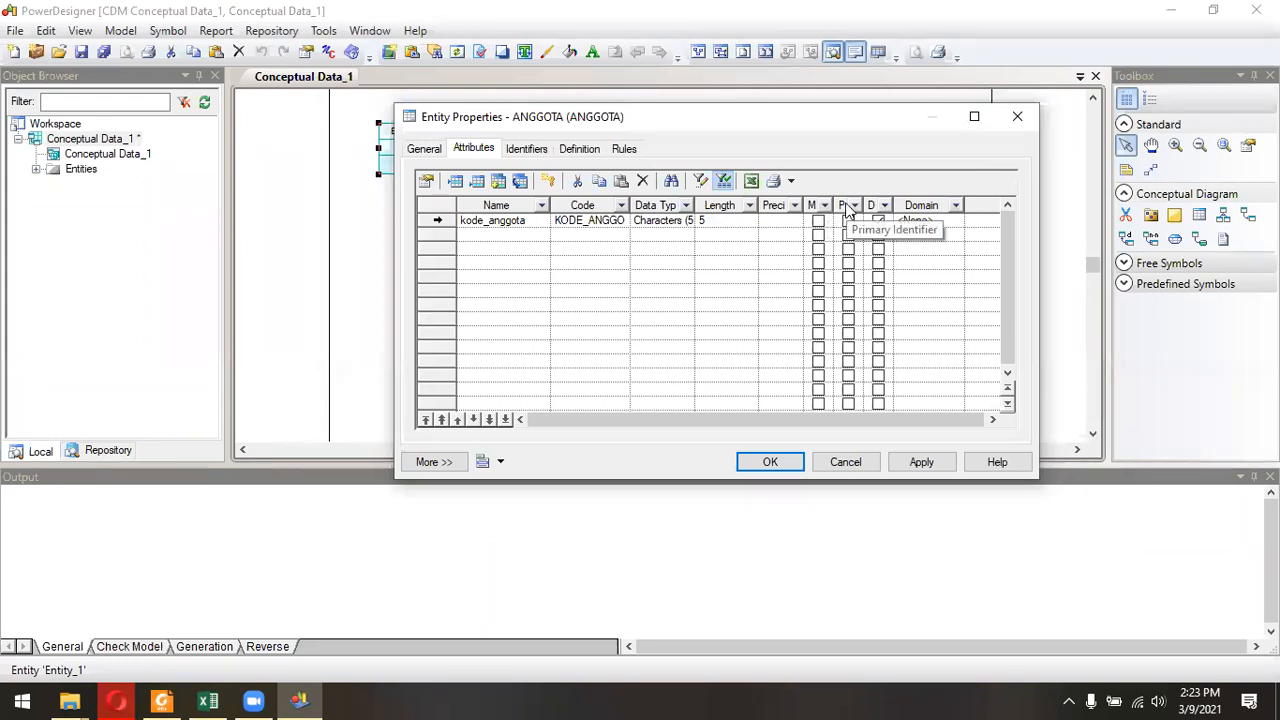
left_click(849, 221)
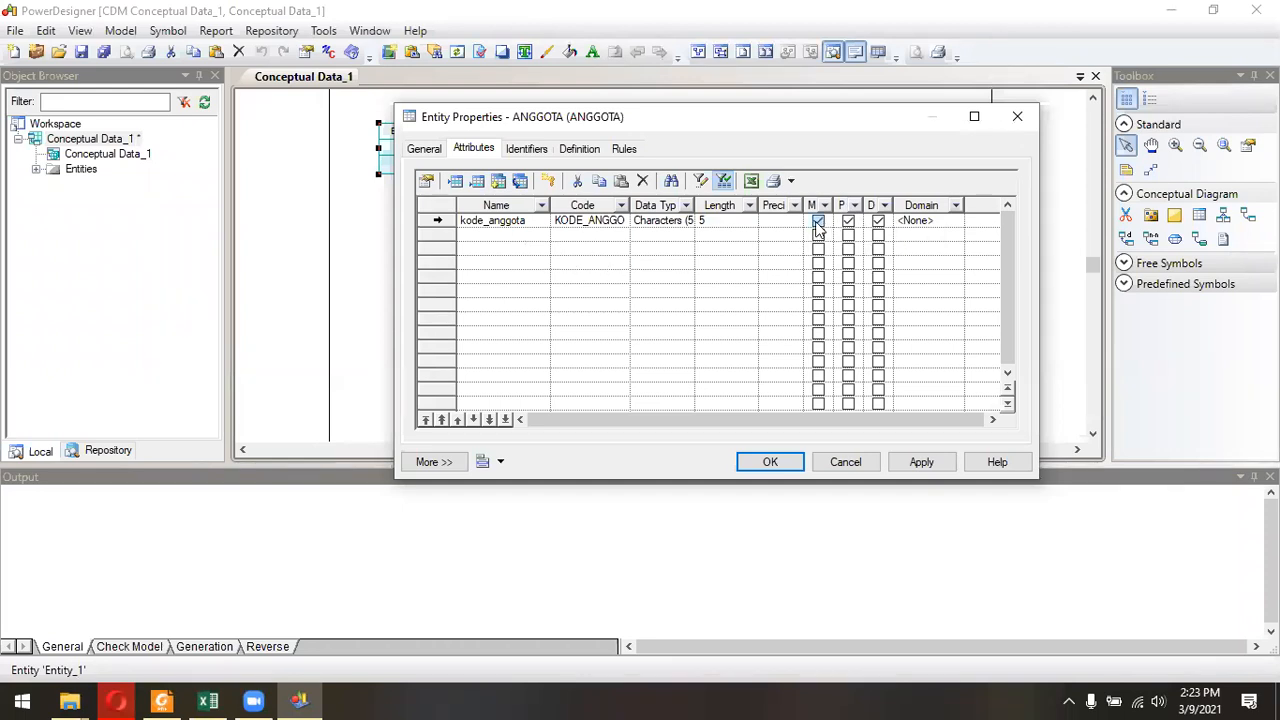
Add two more attributes to the ANGGOTA entity and name the second attribute nama.
left_click(521, 238)
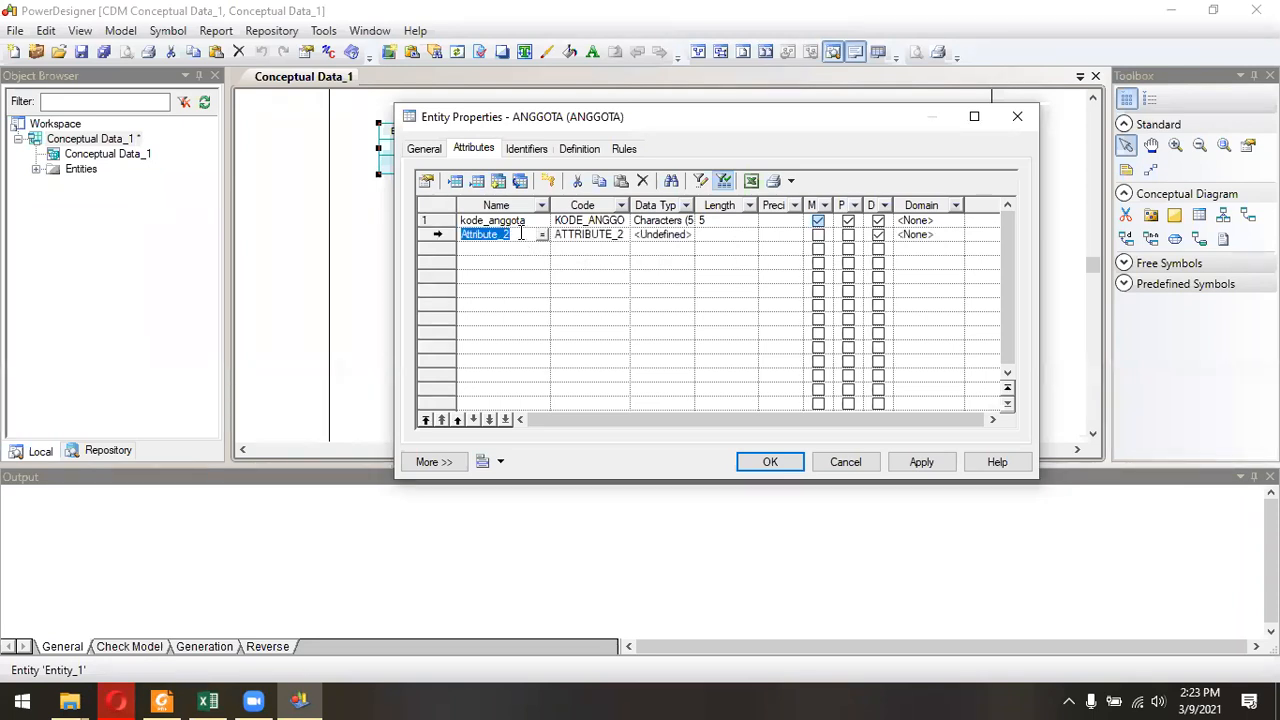
left_click(521, 247)
left_click(522, 225)
left_click(519, 235)
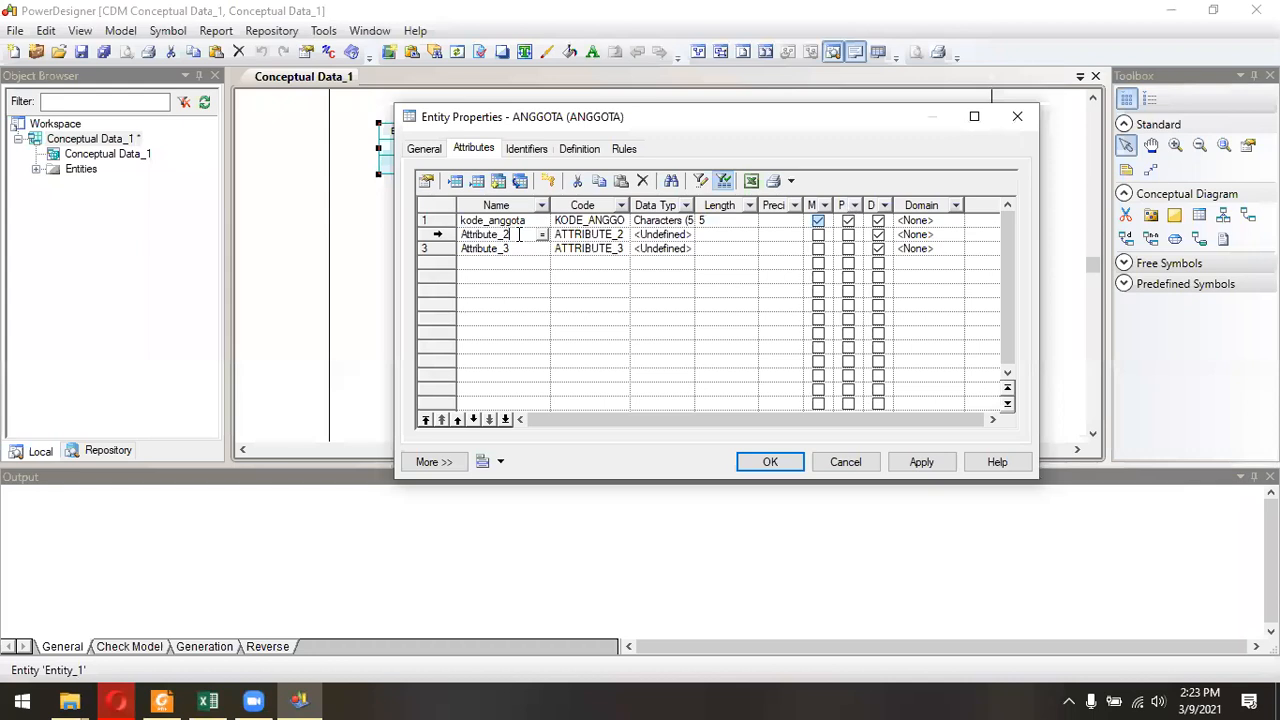
key("BackSpace")
key("BackSpace")
key("BackSpace")
key("BackSpace")
key("BackSpace")
key("BackSpace")
key("BackSpace")
key("BackSpace")
key("BackSpace")
key("BackSpace")
type("nama")
Set the nama attribute's data type to Variable characters with a length of 30.
left_click(687, 237)
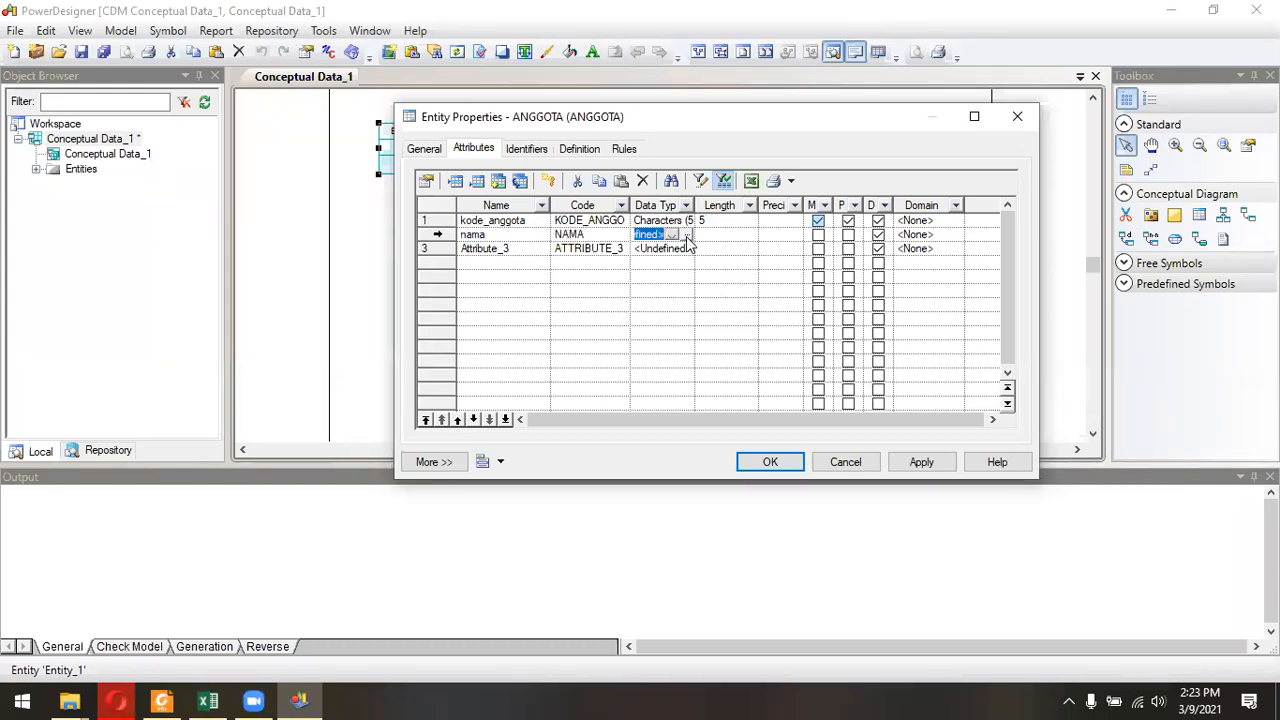
left_click(687, 237)
left_click(697, 192)
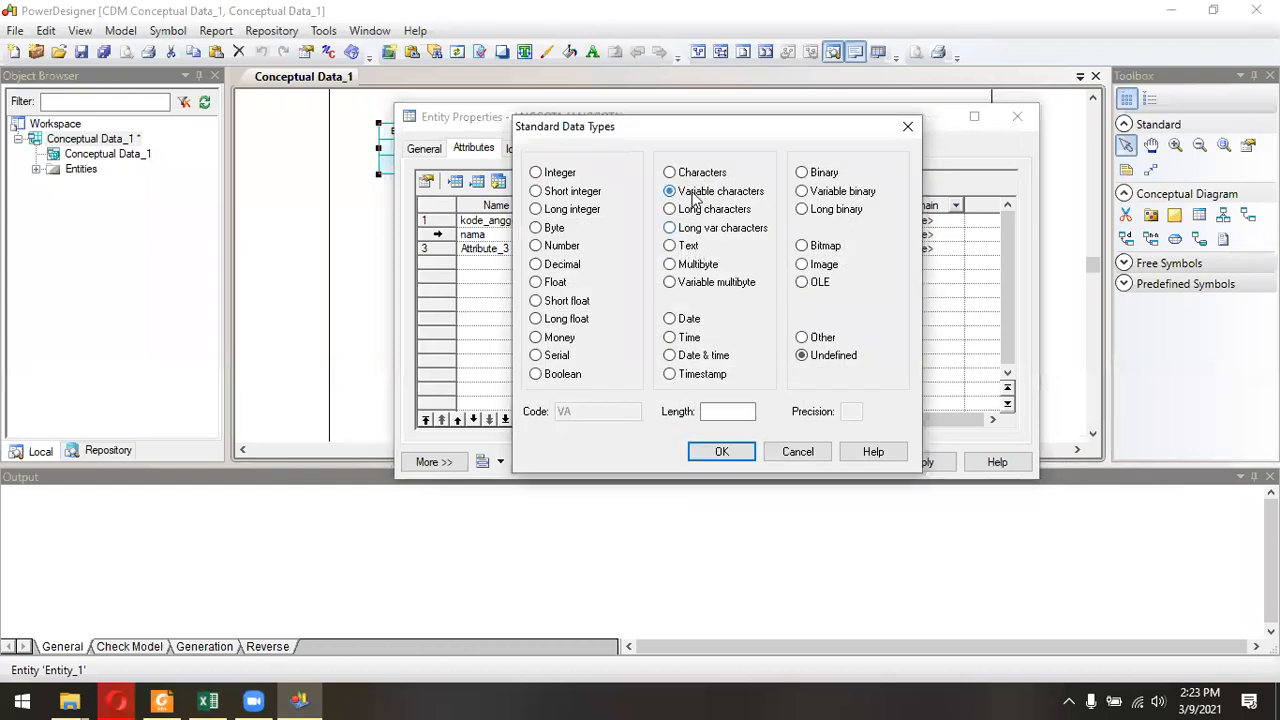
left_click(736, 415)
type("30")
left_click(738, 455)
Name the third attribute alamat and set its data type to Variable characters with a length of 50.
left_click(486, 248)
type("alamat")
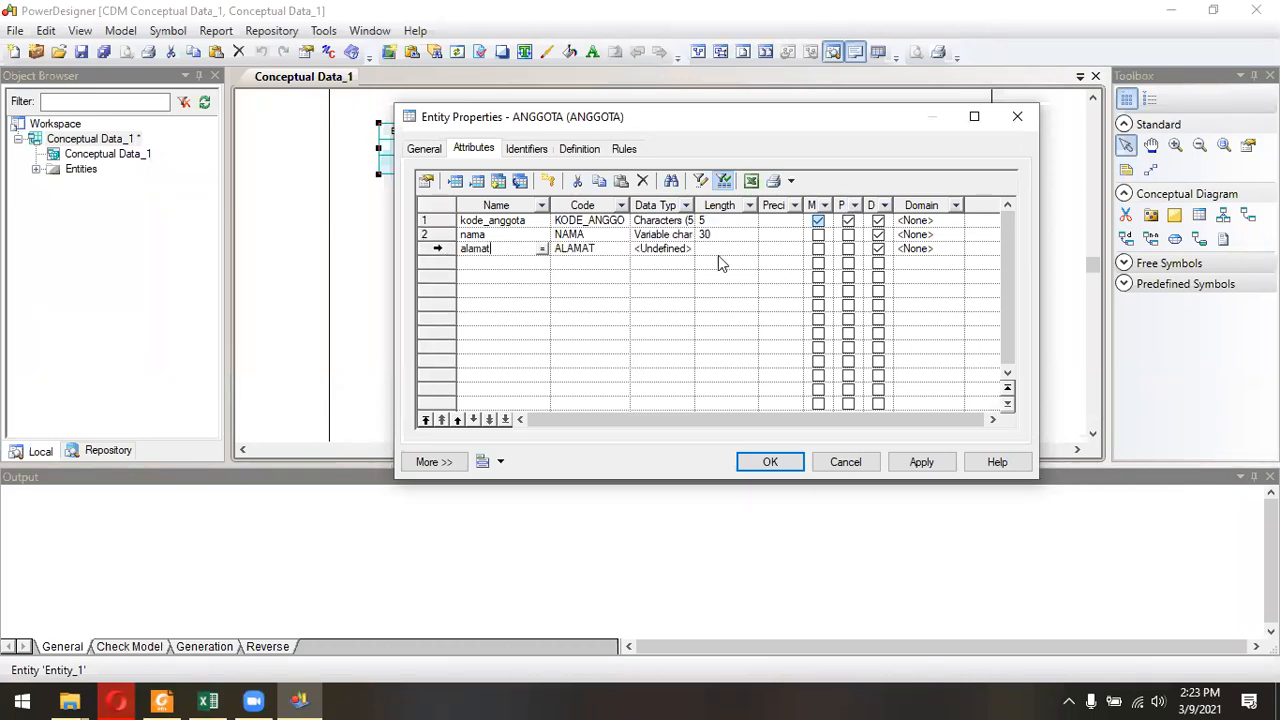
left_click(662, 250)
left_click(688, 249)
left_click(670, 191)
left_click(723, 415)
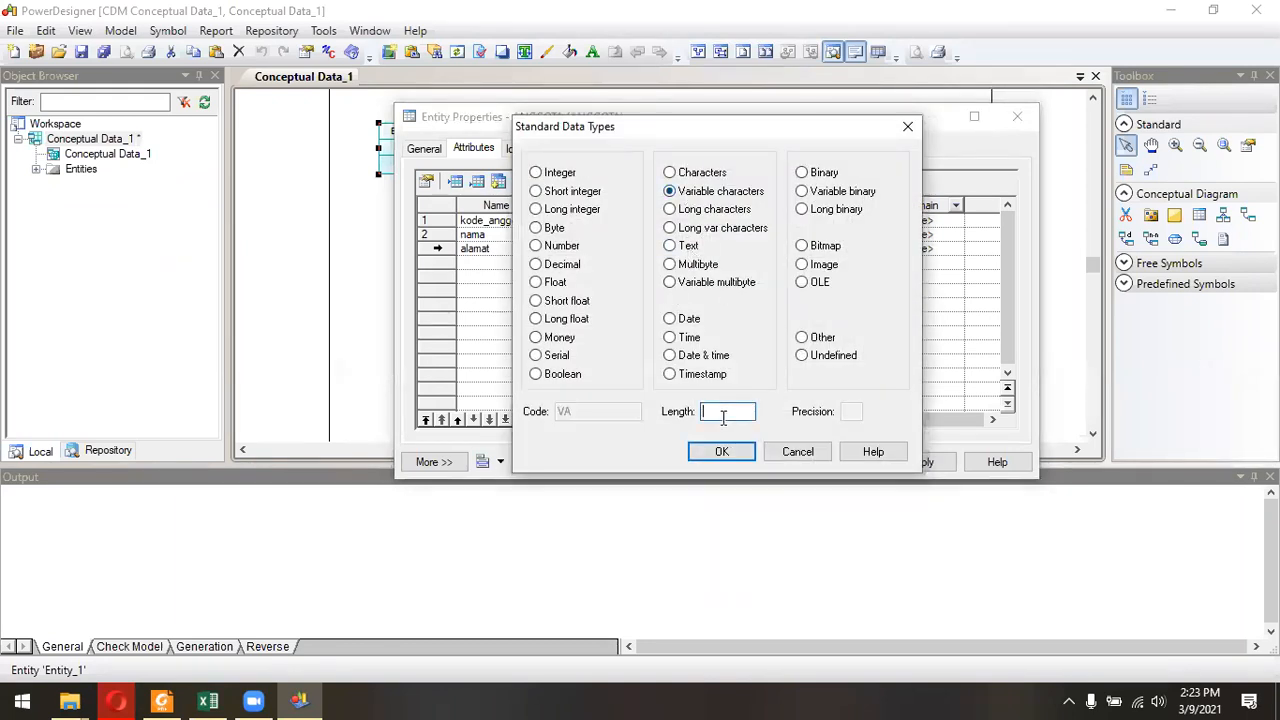
type("50")
left_click(724, 451)
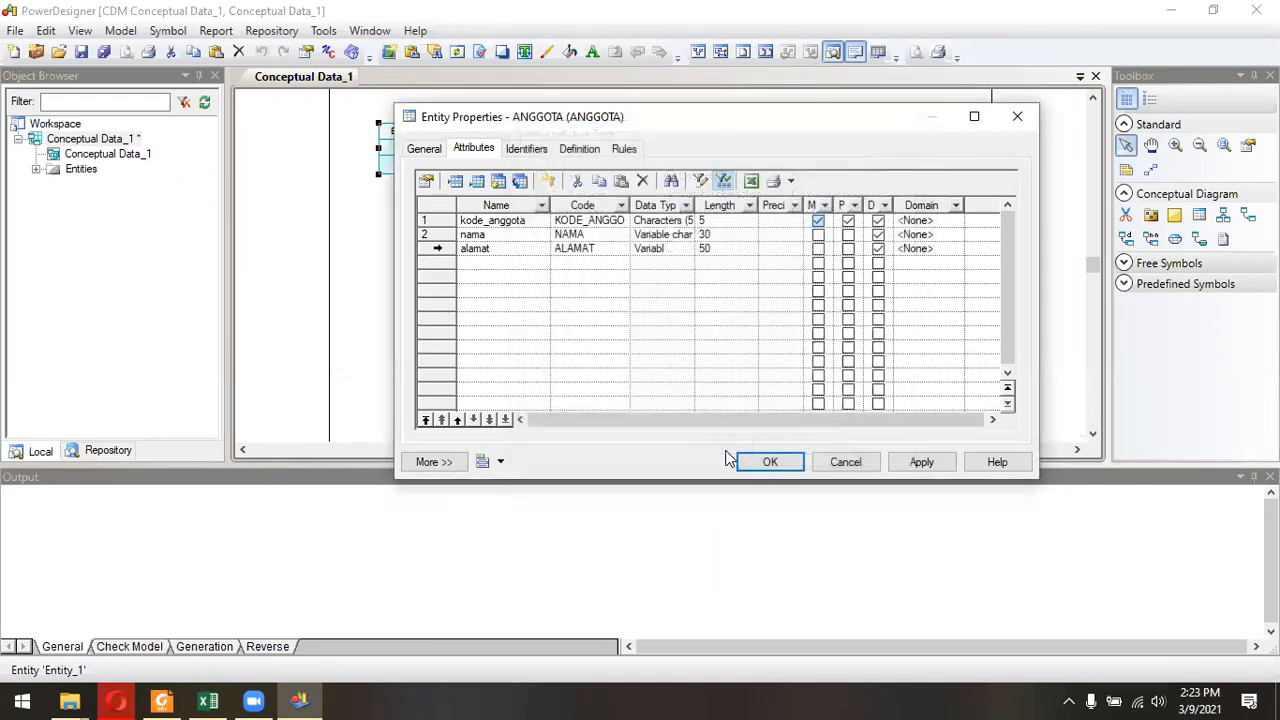
Check the Anggota entity in the jobsheet's CDM diagram and add a fourth attribute named telp to ANGGOTA.
left_click(168, 699)
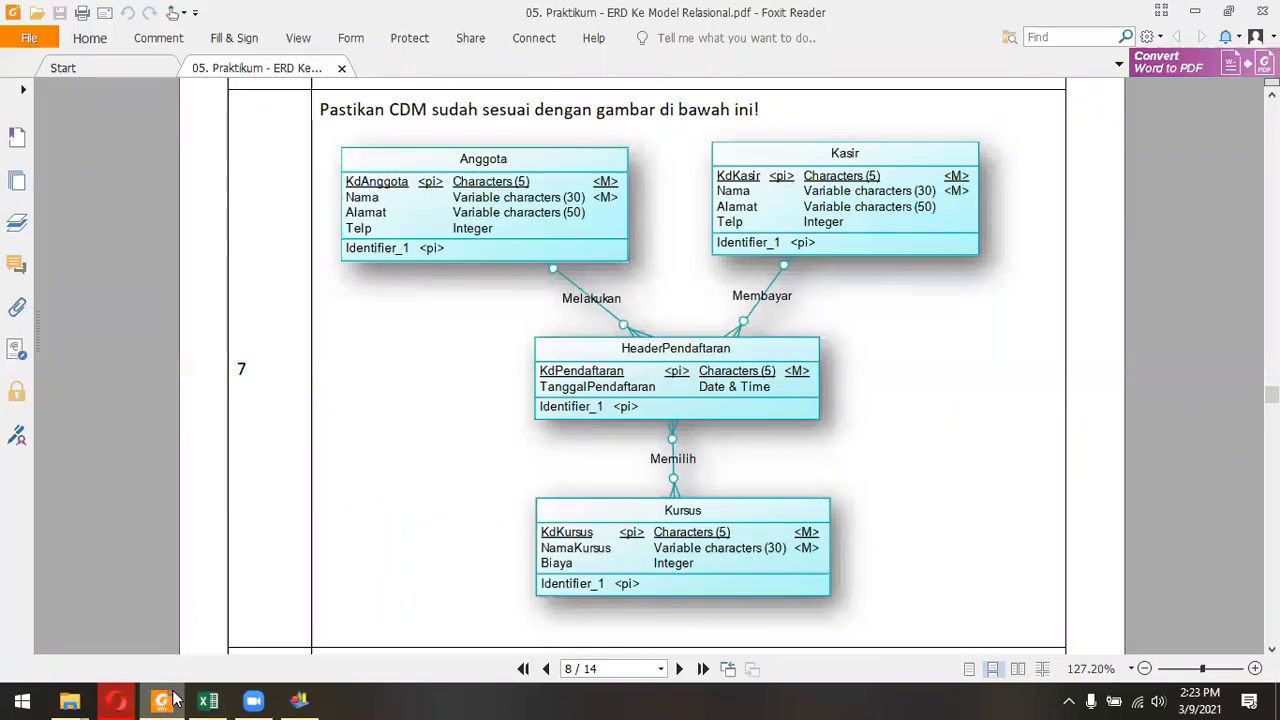
left_click(173, 699)
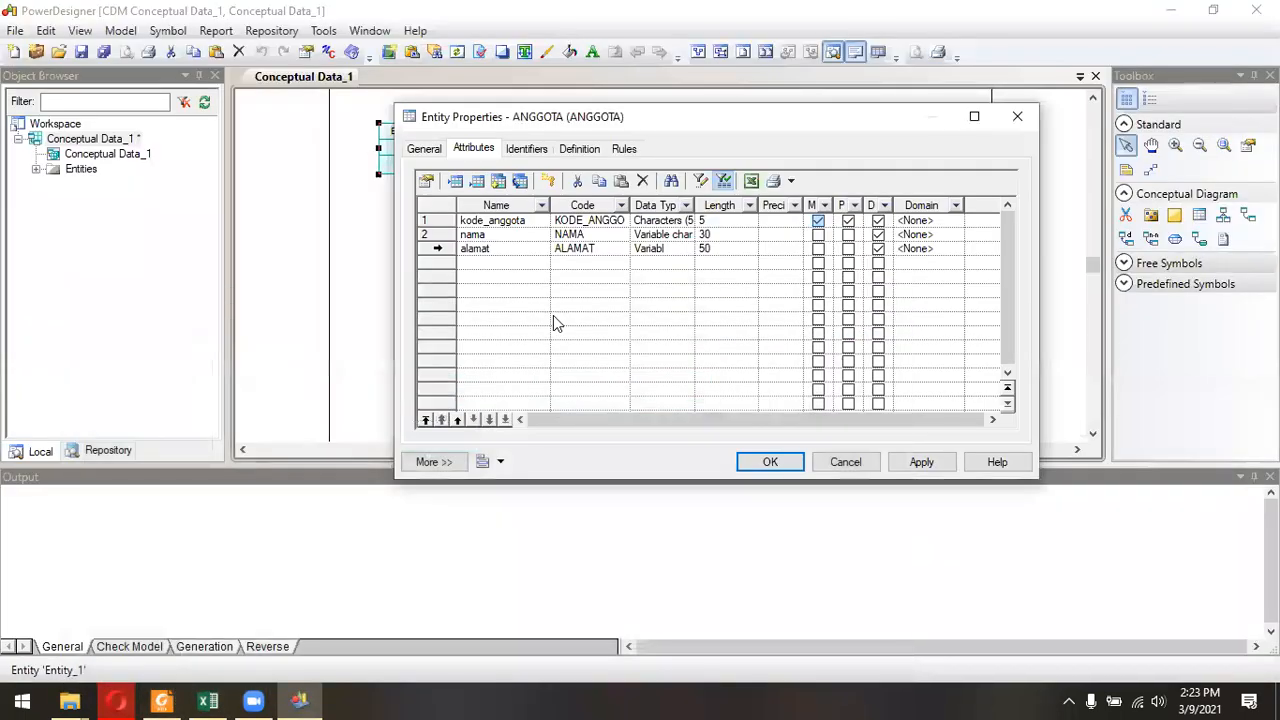
left_click(493, 266)
double_click(516, 263)
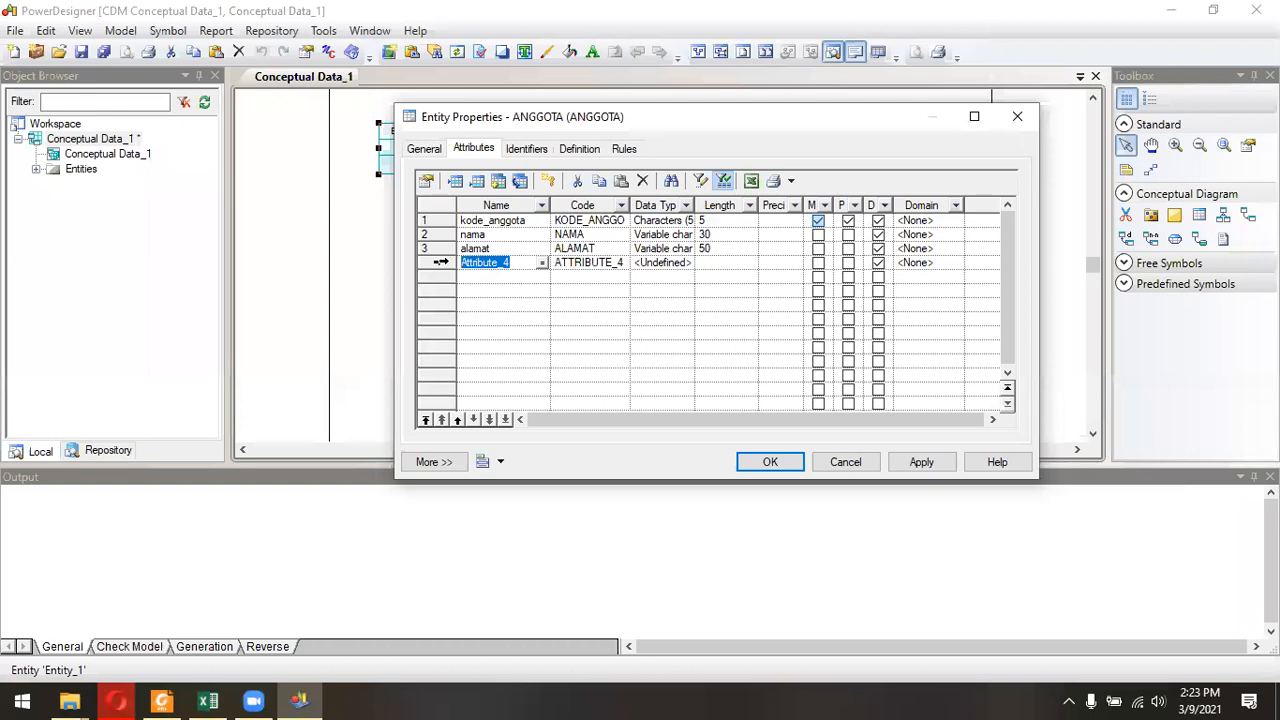
type("telp")
Set the telp attribute's data type to Variable characters with a length of 12.
left_click(682, 264)
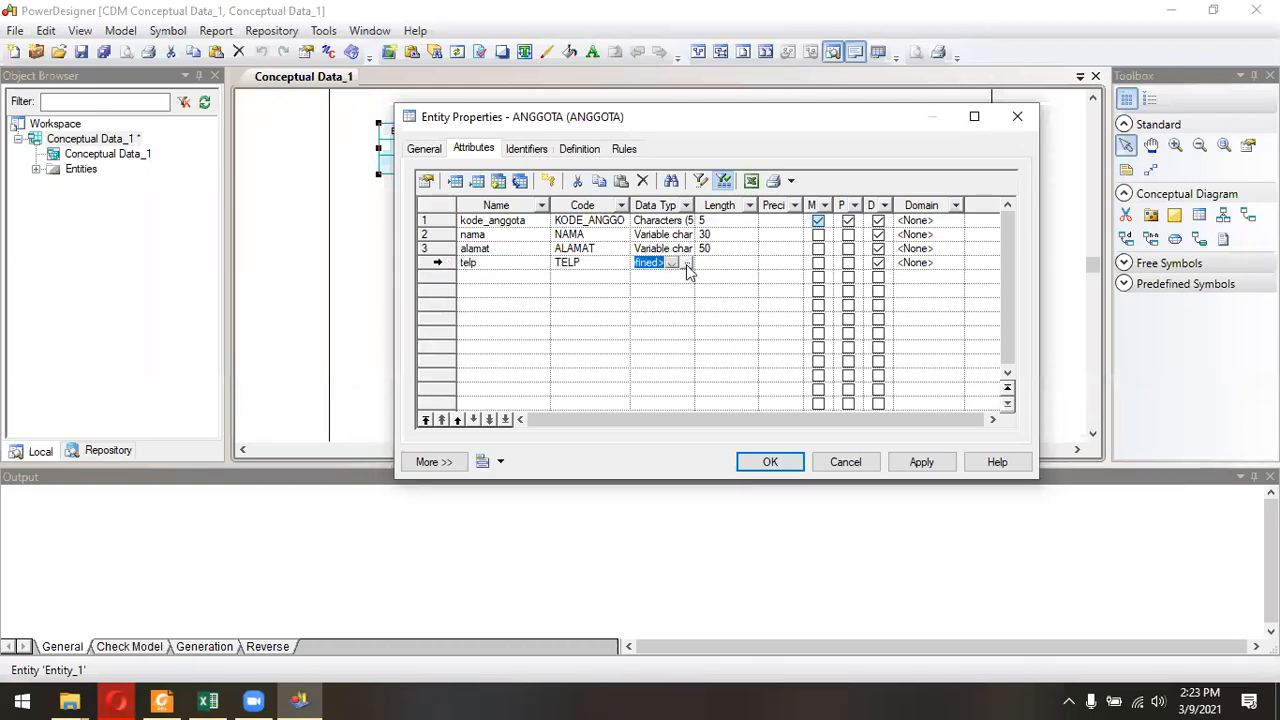
left_click(688, 263)
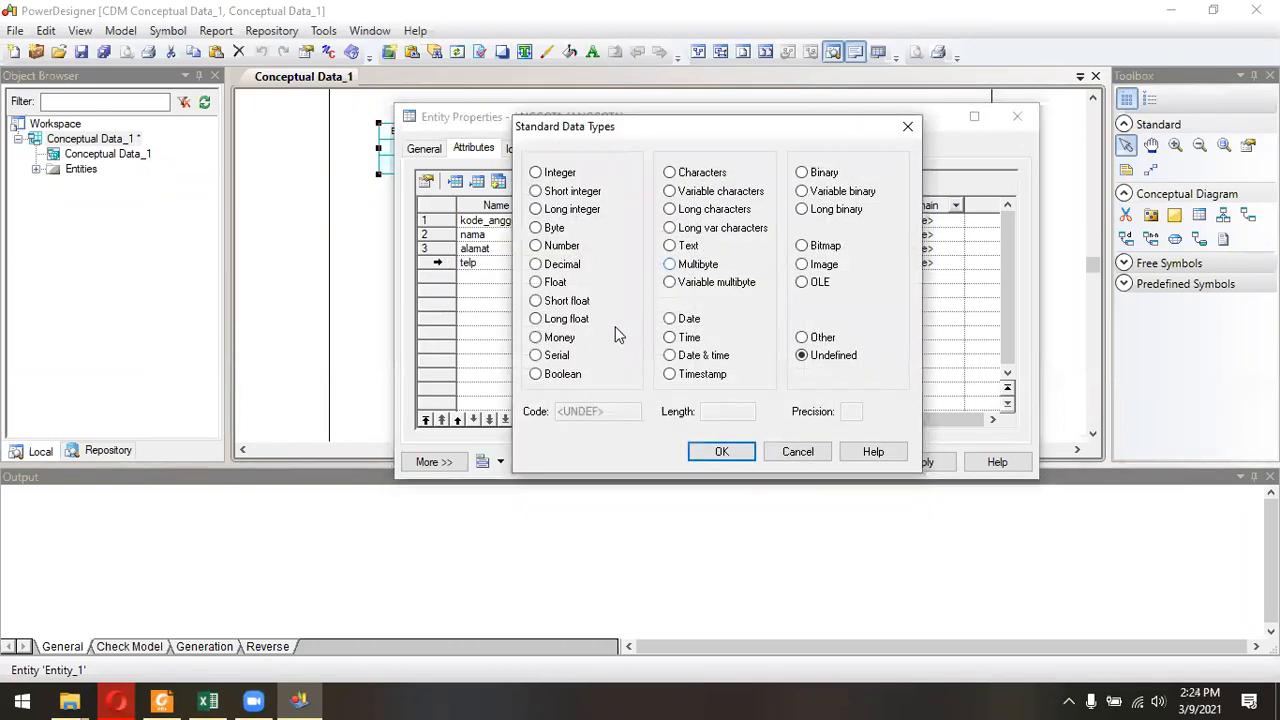
left_click(694, 198)
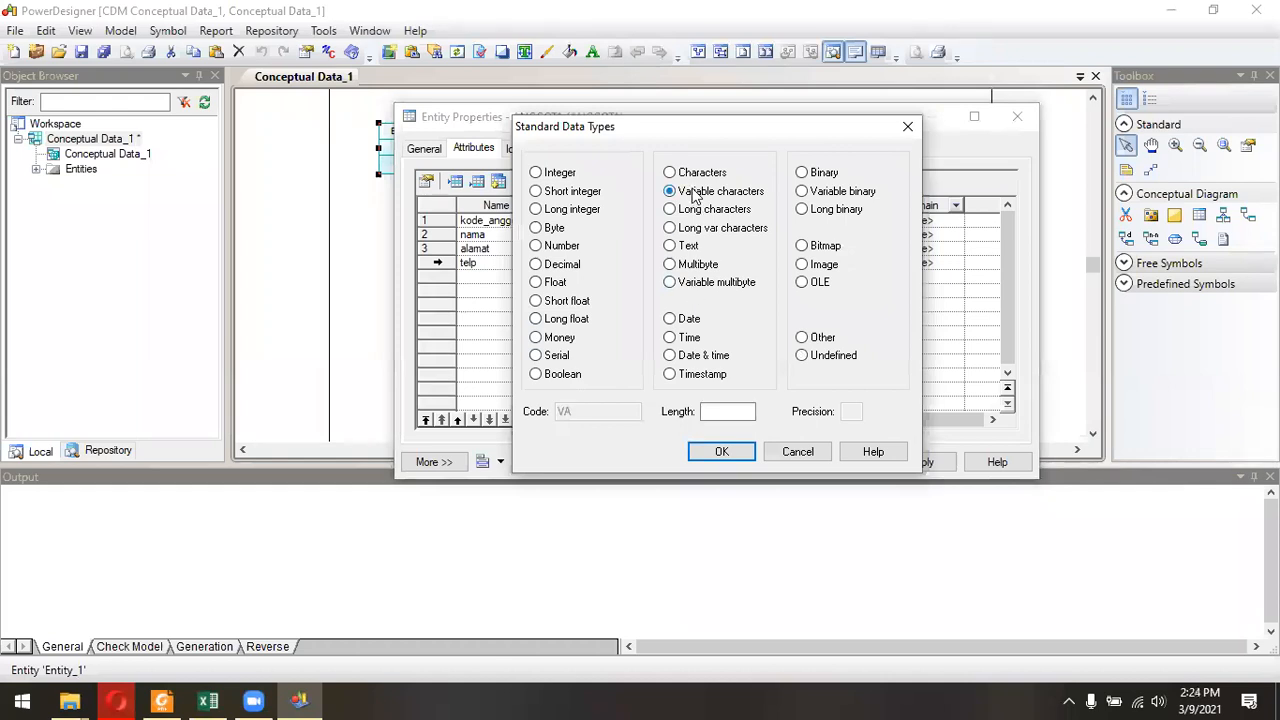
left_click(713, 412)
left_click(716, 454)
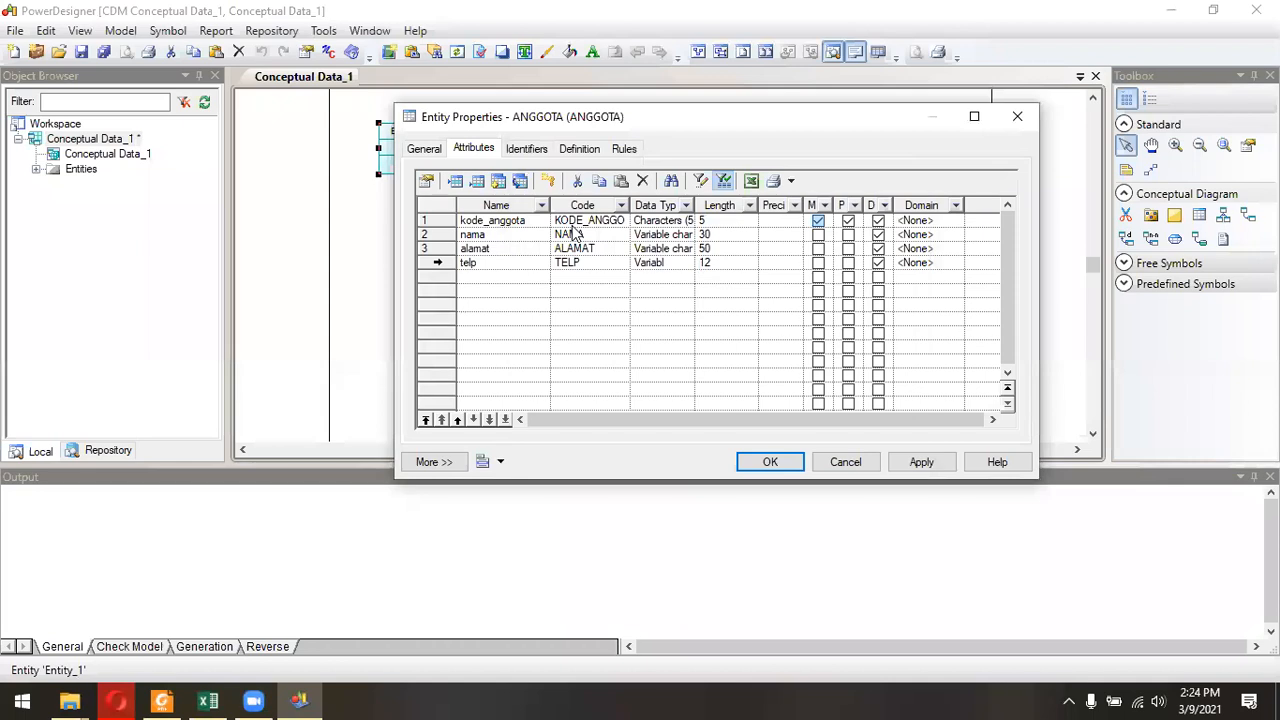
Make the nama and telp attributes mandatory.
left_click(818, 235)
left_click(818, 264)
left_click(818, 264)
left_click(822, 230)
Review the identifiers, definition and general properties of the ANGGOTA entity.
left_click(525, 150)
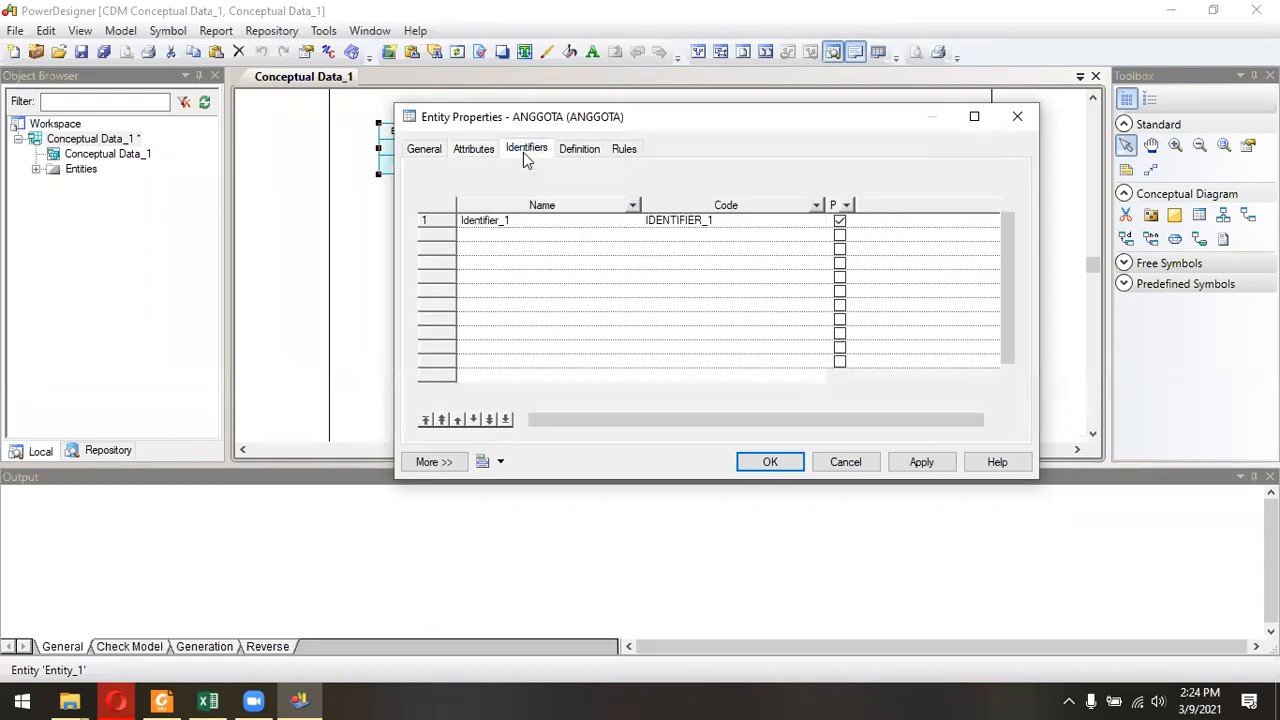
left_click(577, 155)
left_click(465, 150)
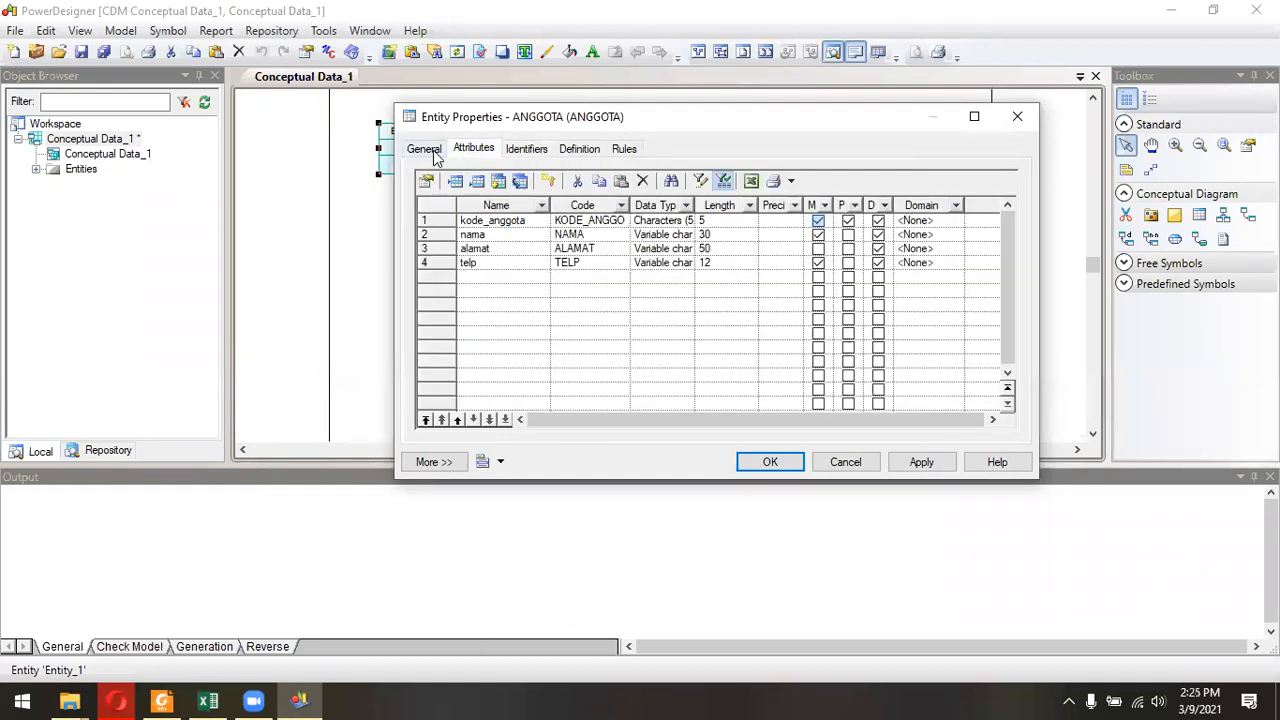
left_click(424, 149)
left_click(474, 150)
Apply the property changes to ANGGOTA, close its properties and move the entity slightly down and to the right on the diagram page.
left_click(916, 463)
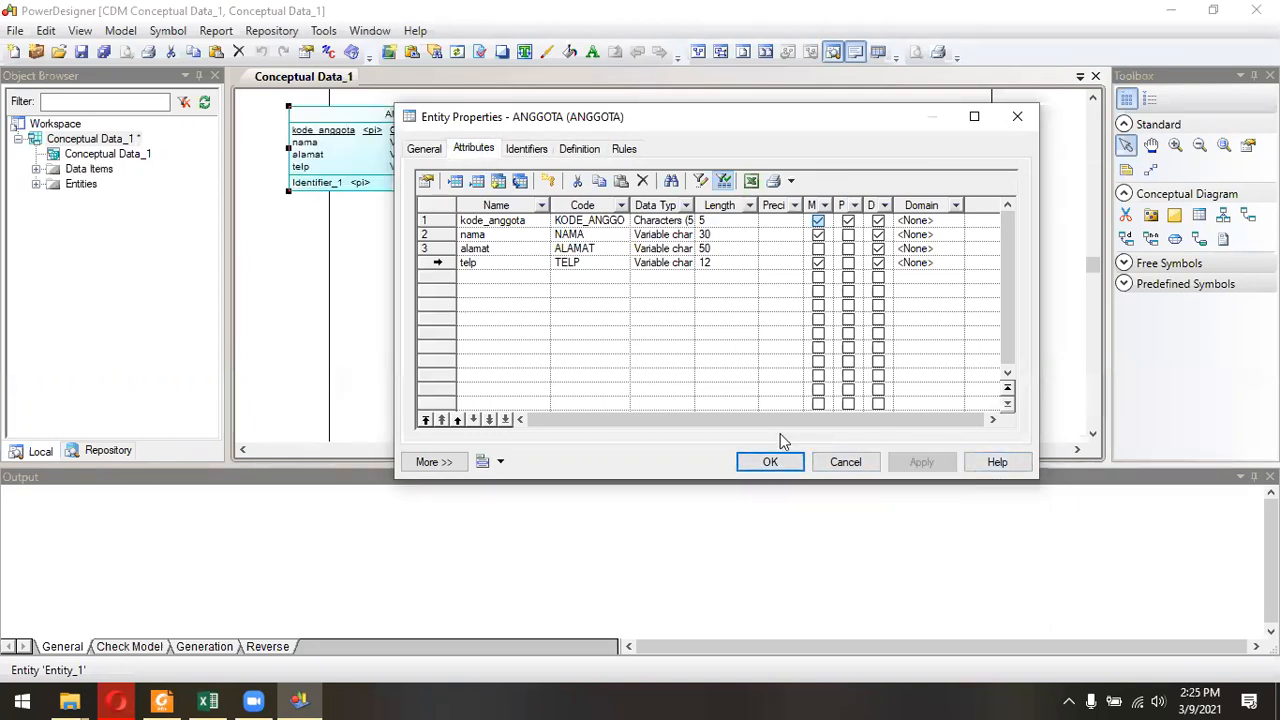
left_click(1017, 116)
left_click_drag(437, 148, 514, 189)
left_click(377, 389)
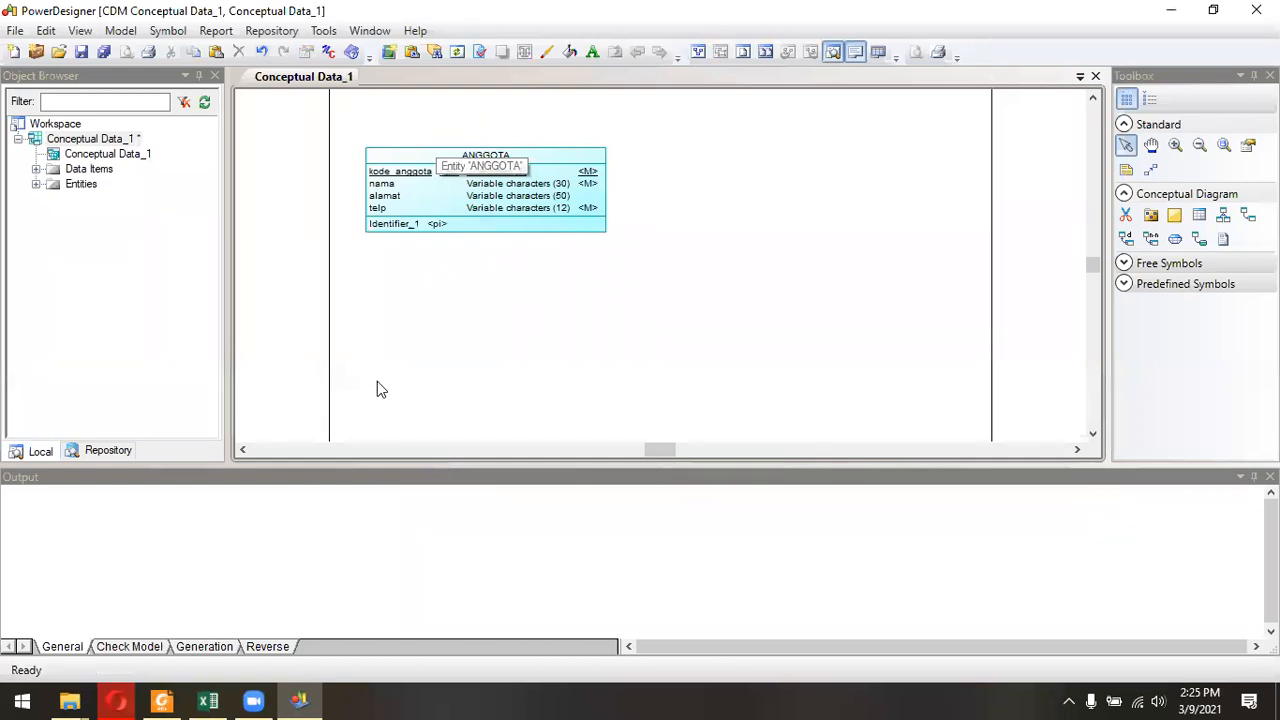
Switch to the jobsheet in Foxit Reader and examine the CDM diagram's entities.
left_click(210, 700)
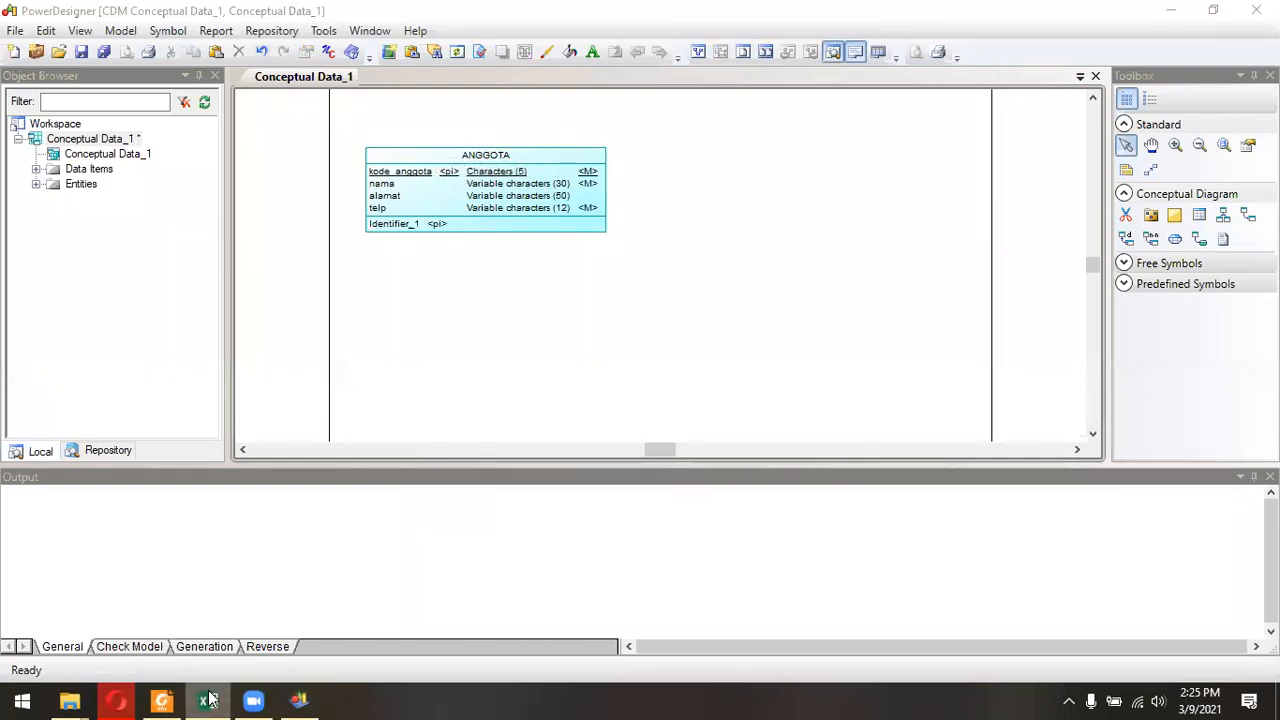
left_click(162, 700)
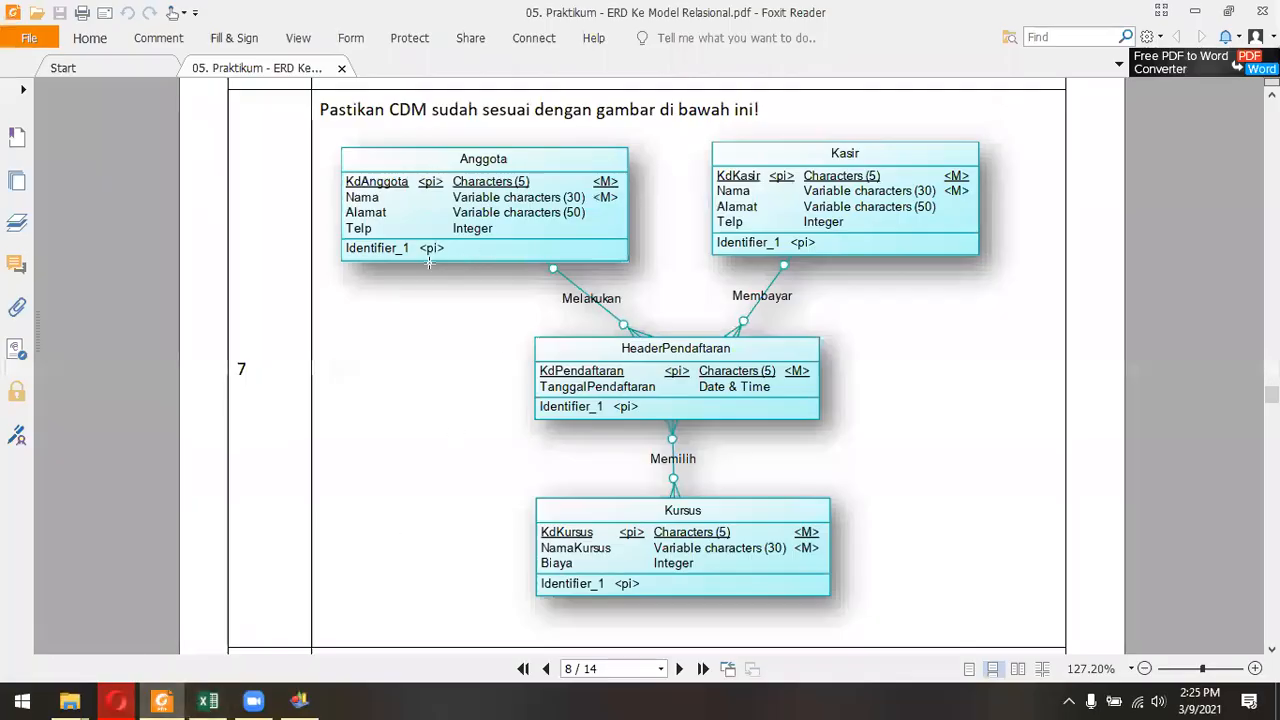
scroll(600, 300, "up", 1)
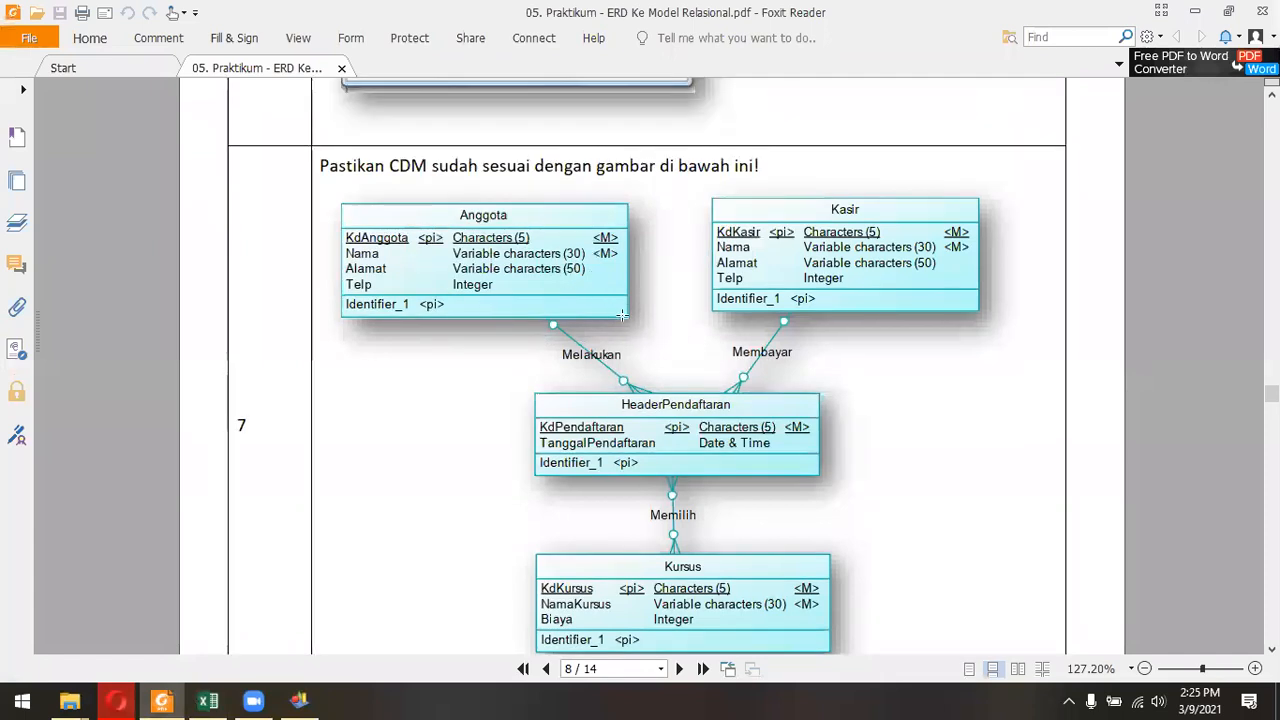
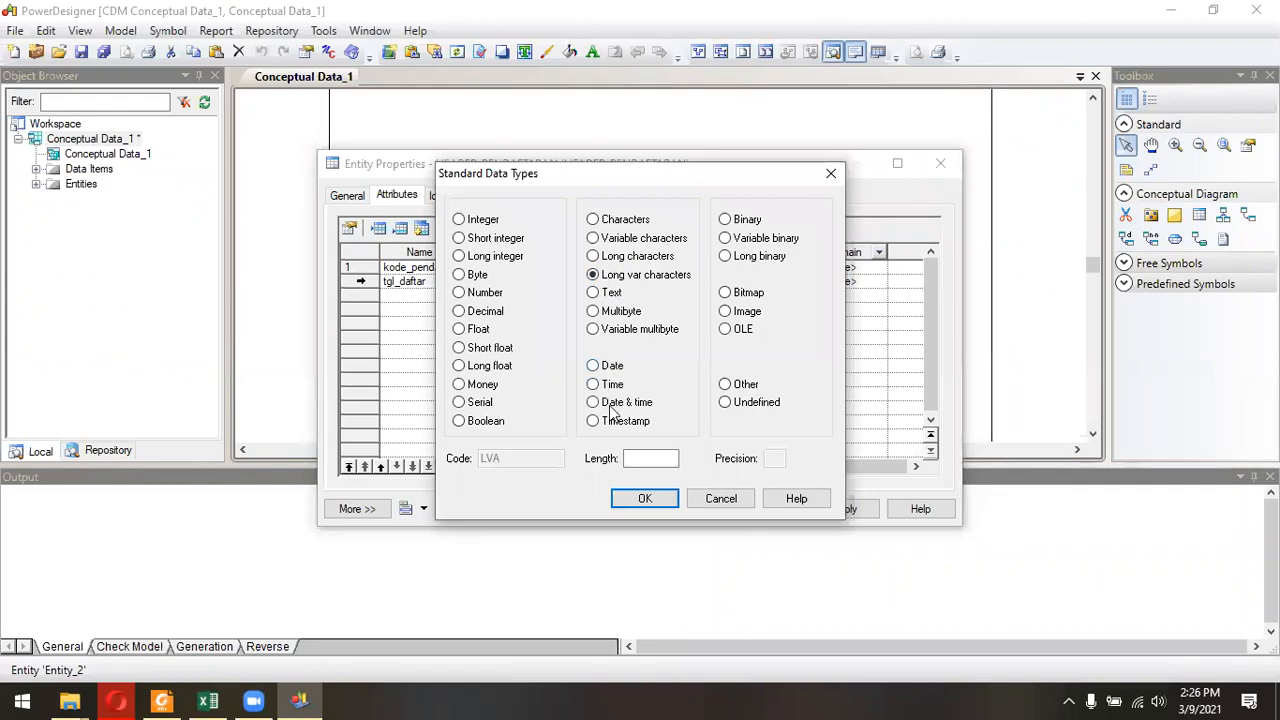
Set the data type of the tgl_daftar attribute to Date & time.
left_click(604, 385)
left_click(611, 423)
left_click(612, 405)
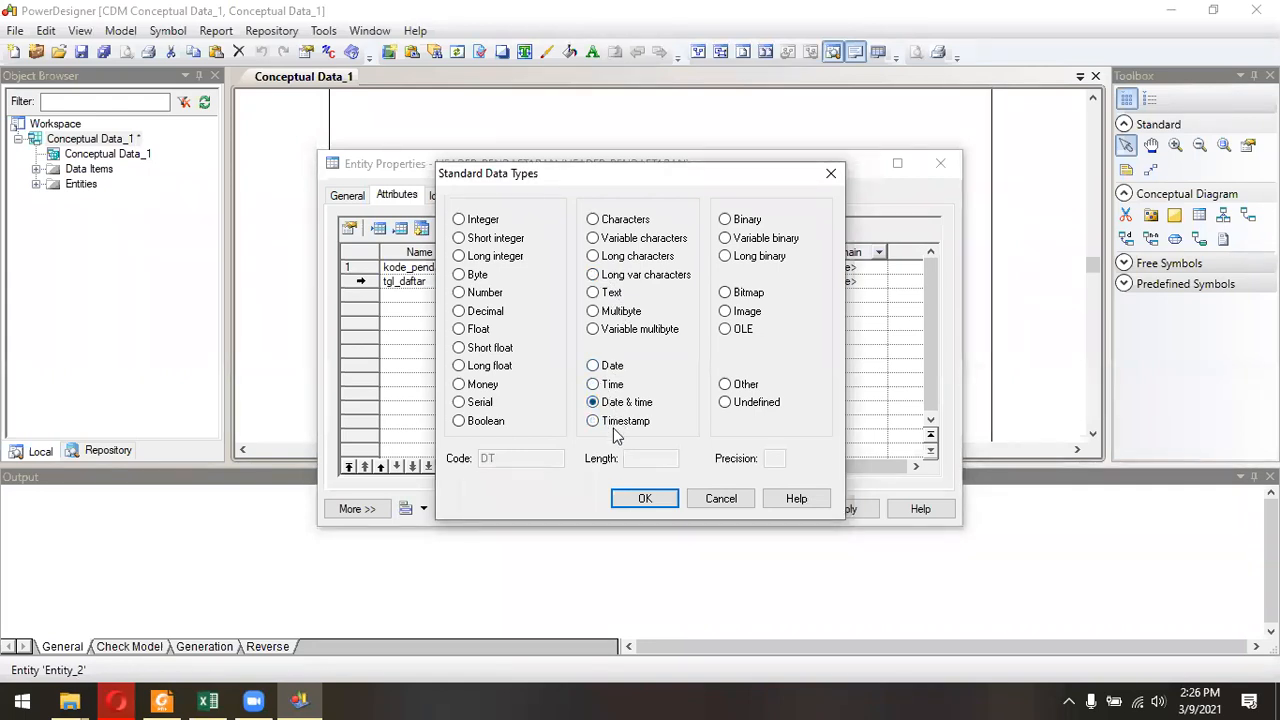
left_click(643, 498)
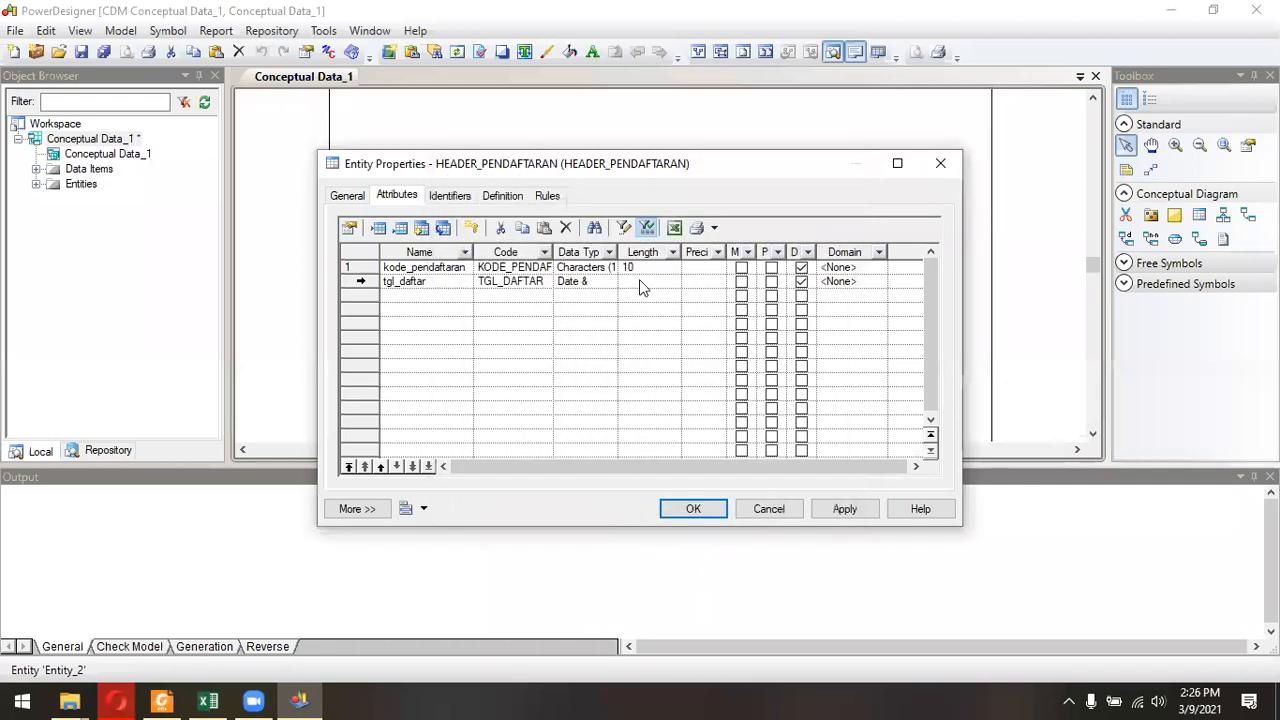
Make kode_pendaftaran the primary identifier and tgl_daftar mandatory, check the identifiers and confirm the HEADER_PENDAFTARAN properties.
left_click(772, 268)
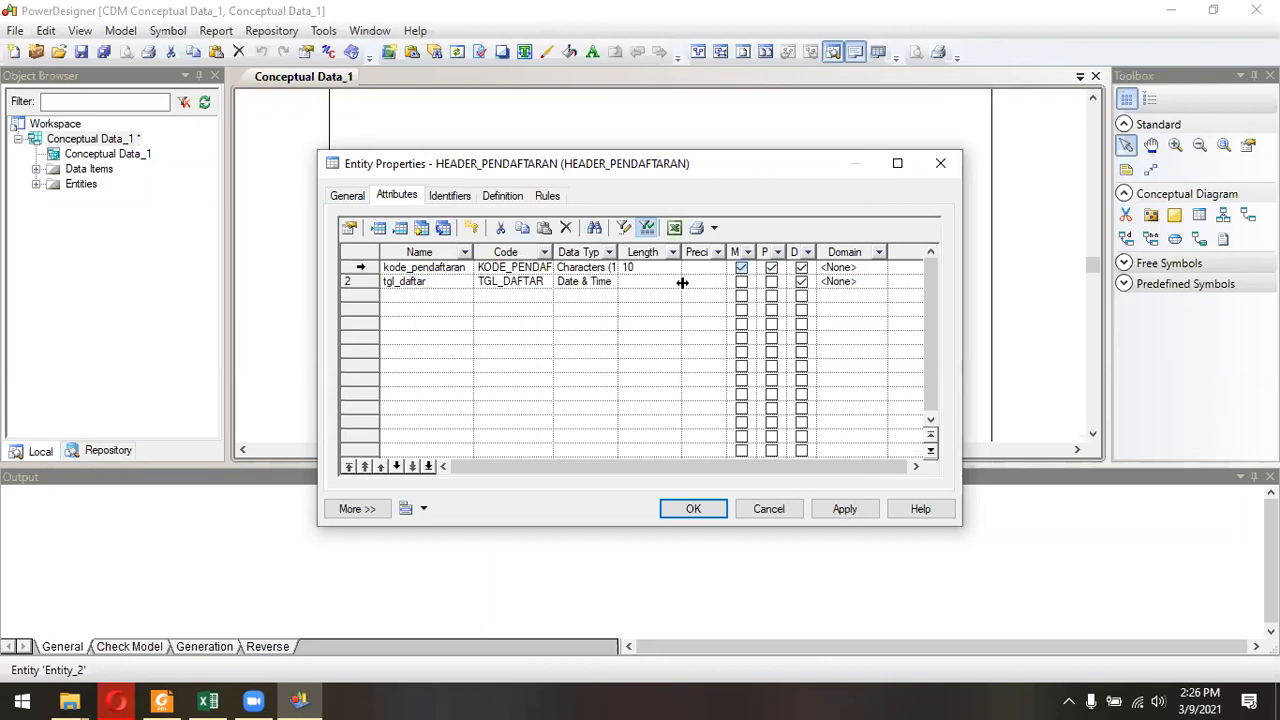
left_click(741, 282)
left_click(459, 197)
left_click(693, 508)
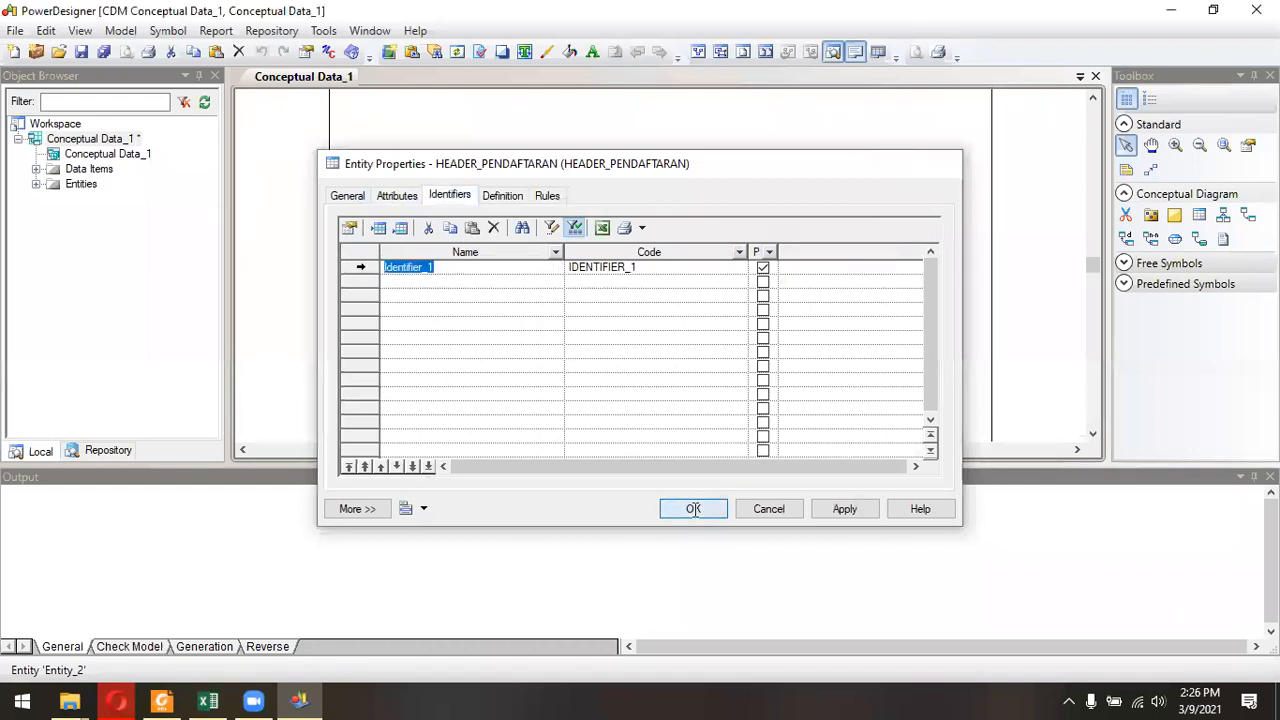
Arrange the diagram with ANGGOTA at the upper centre of the page and HEADER_PENDAFTARAN directly below it.
left_click_drag(721, 200, 643, 343)
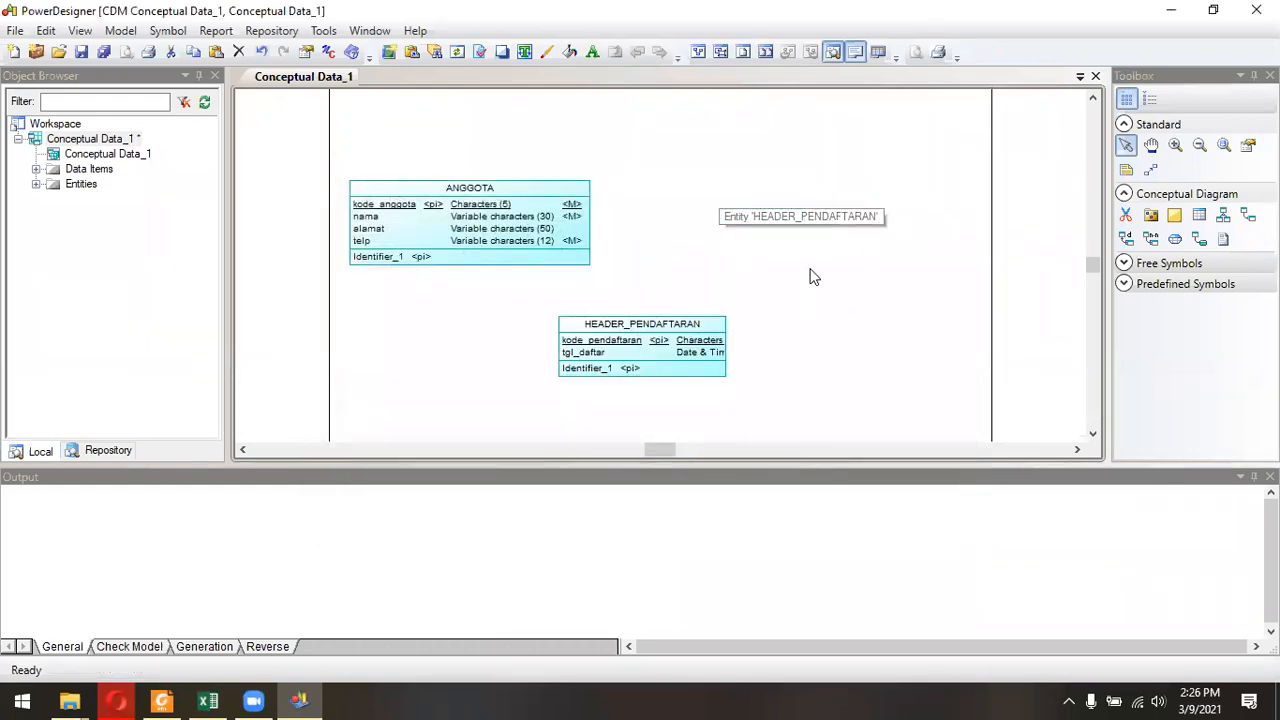
left_click_drag(515, 199, 686, 151)
left_click(843, 263)
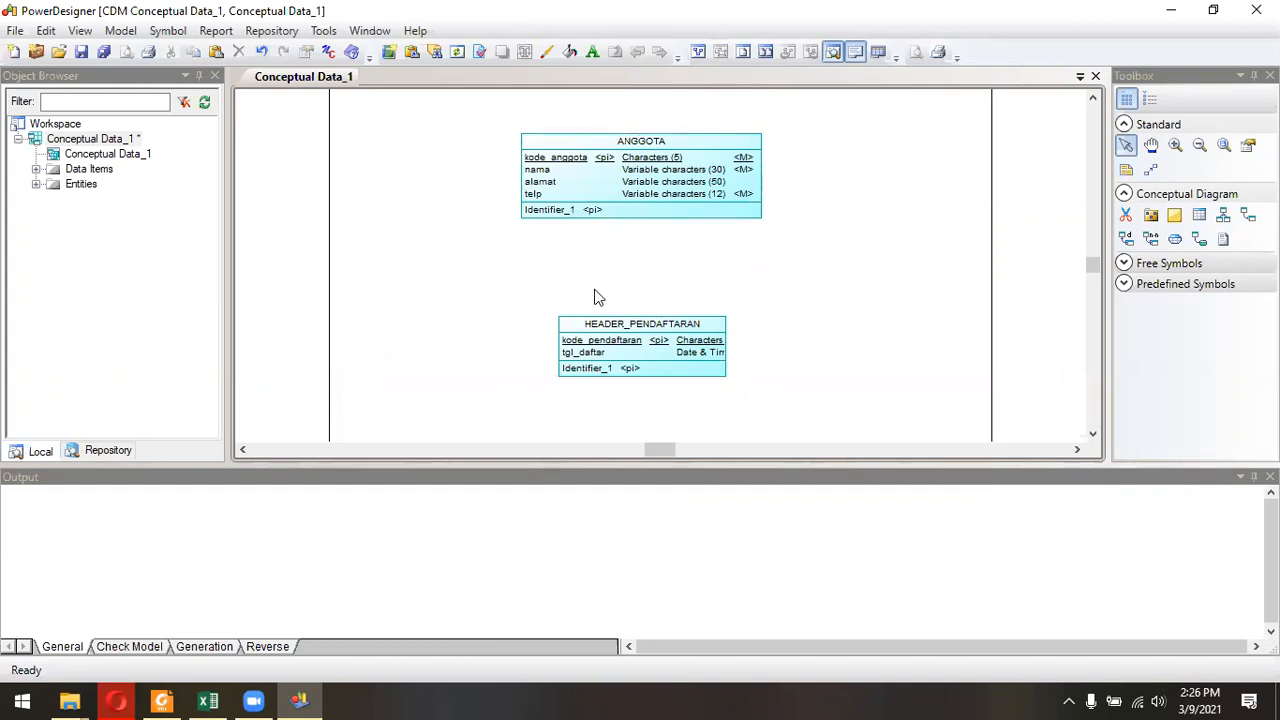
left_click_drag(648, 333, 646, 312)
left_click(775, 315)
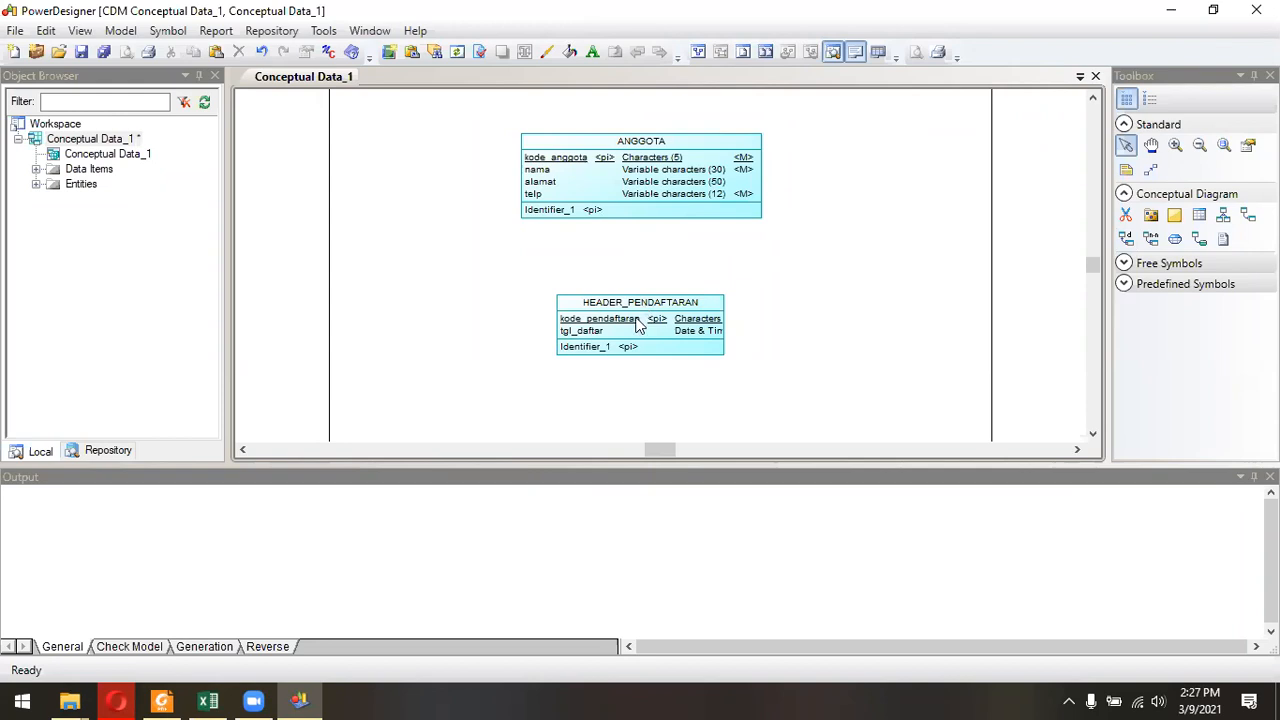
Examine the relationships in the jobsheet's CDM diagram in Foxit Reader and return to PowerDesigner.
left_click(212, 699)
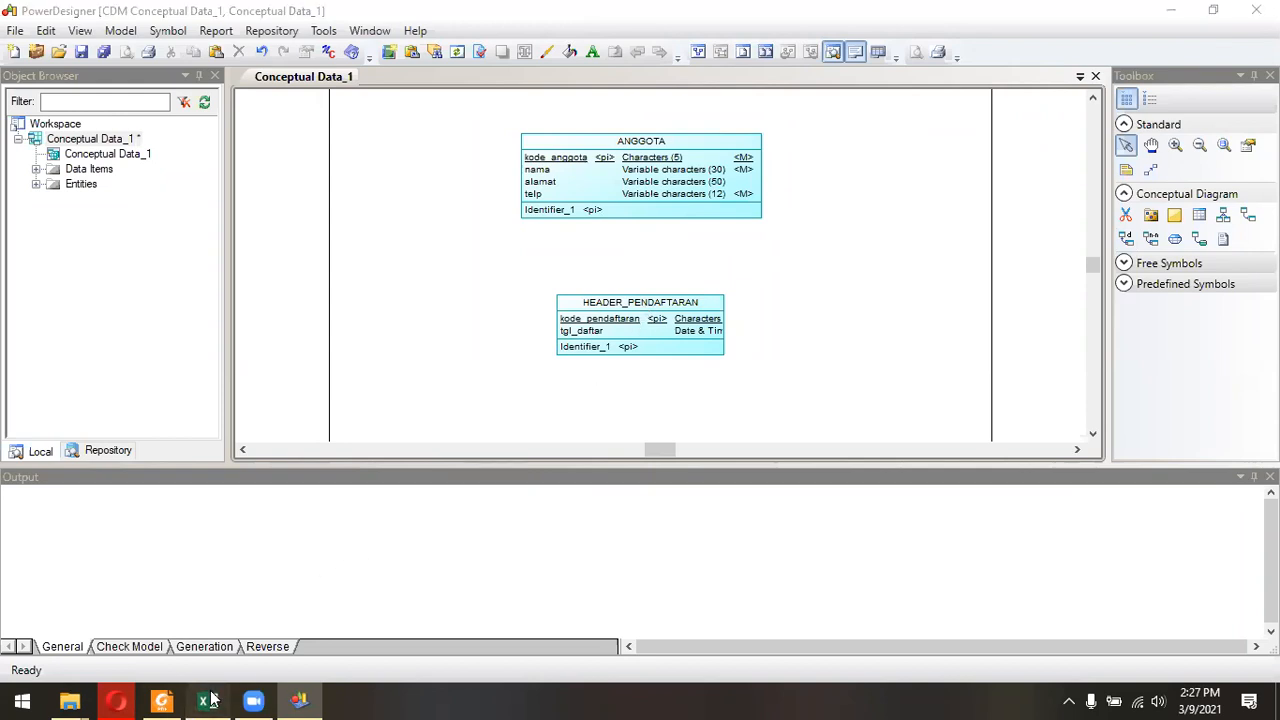
left_click(212, 699)
left_click(170, 699)
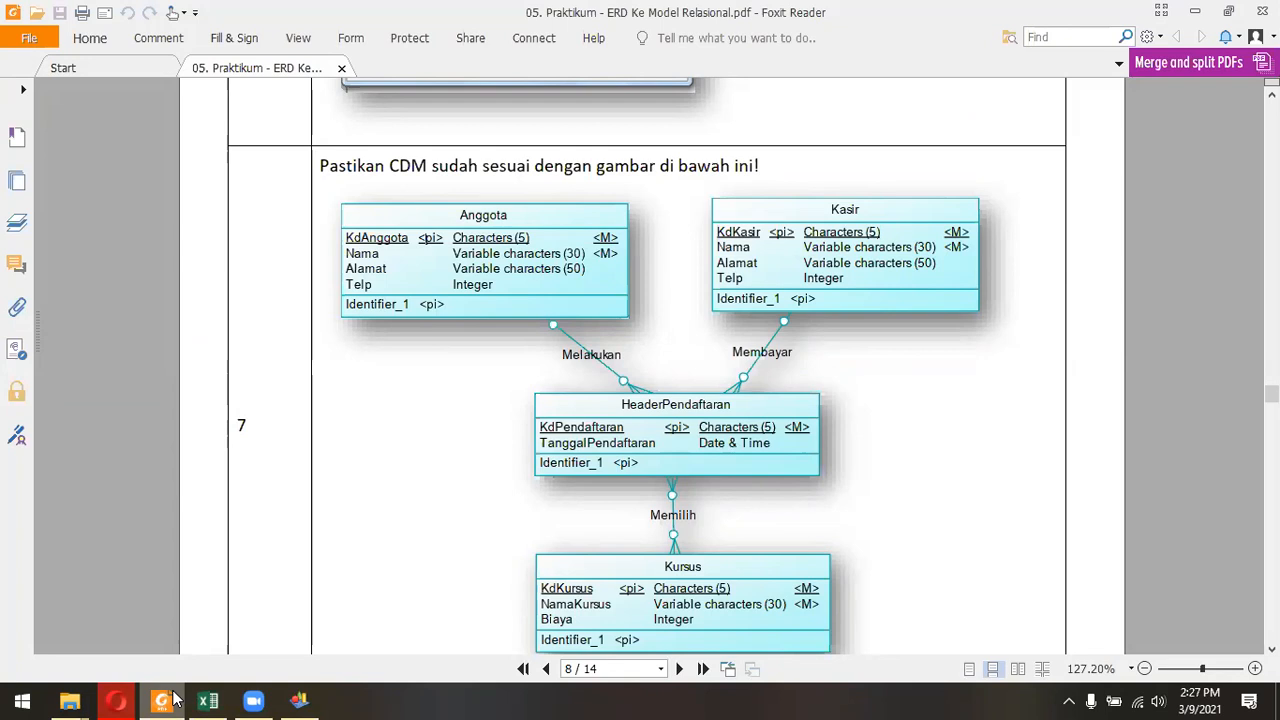
left_click(173, 699)
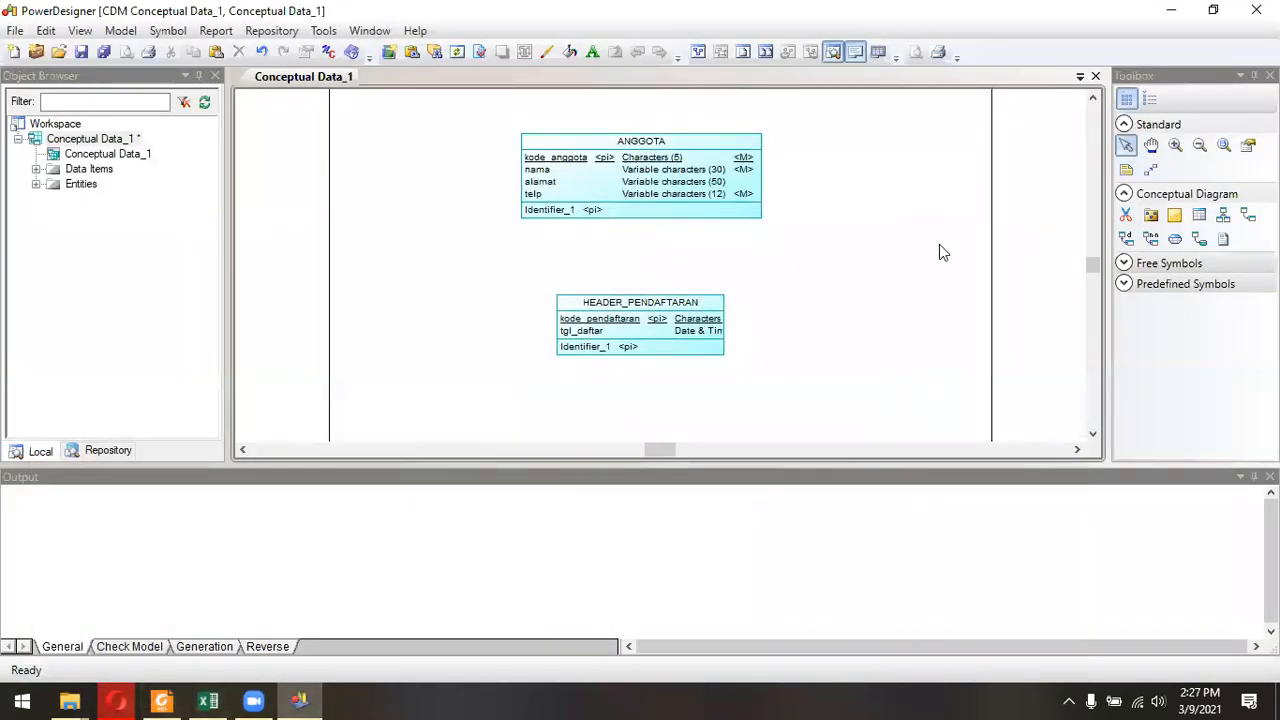
Draw a relationship from ANGGOTA to HEADER_PENDAFTARAN, check its name in the jobsheet and name it melakukan.
left_click(1248, 215)
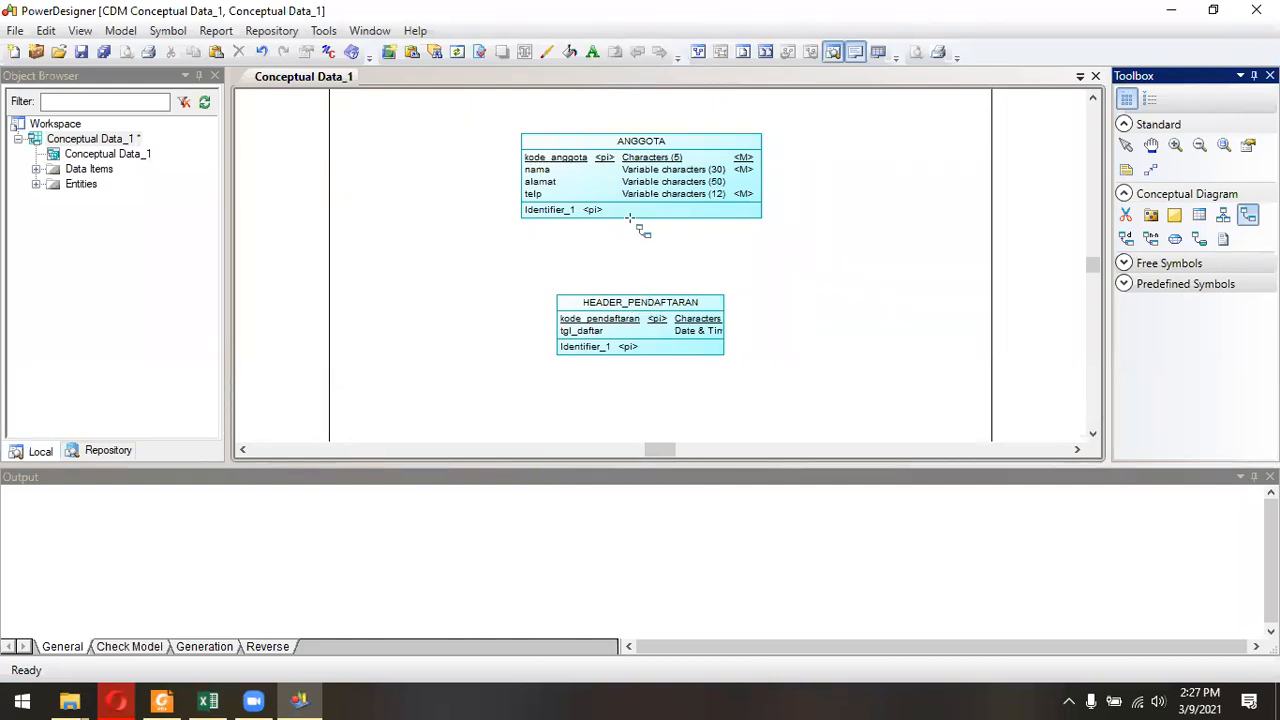
left_click_drag(648, 237, 653, 318)
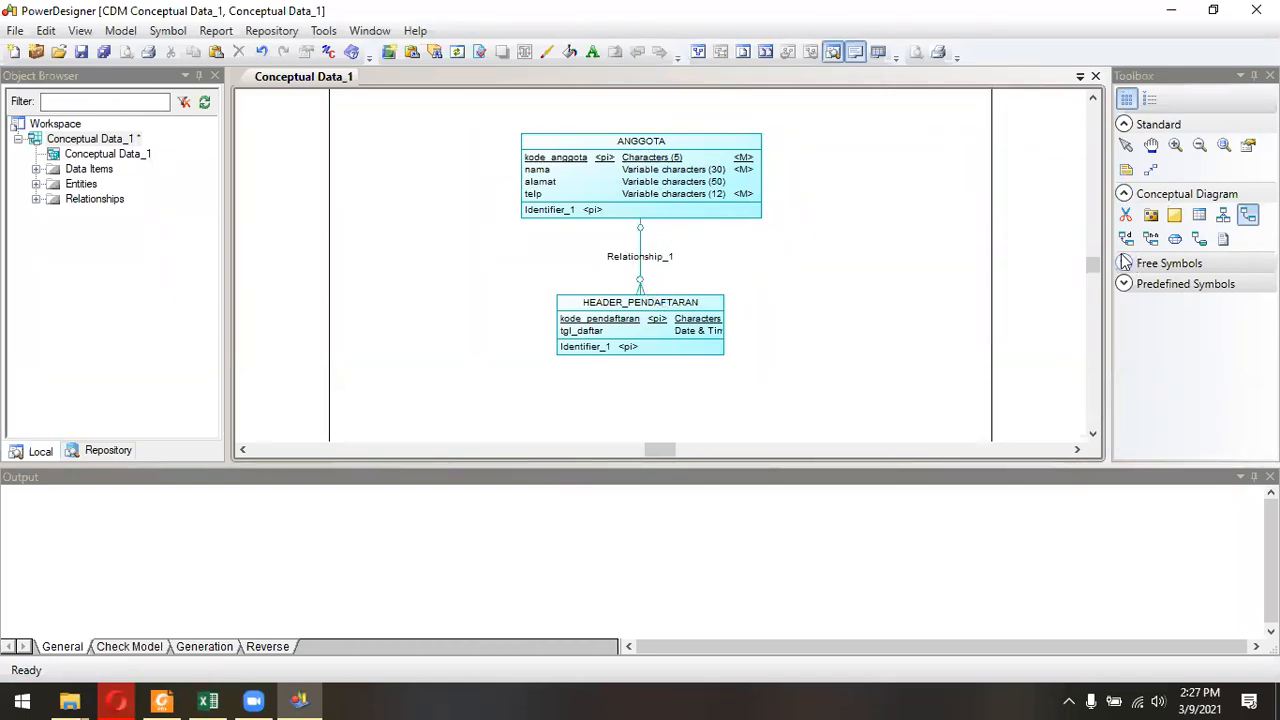
left_click(163, 700)
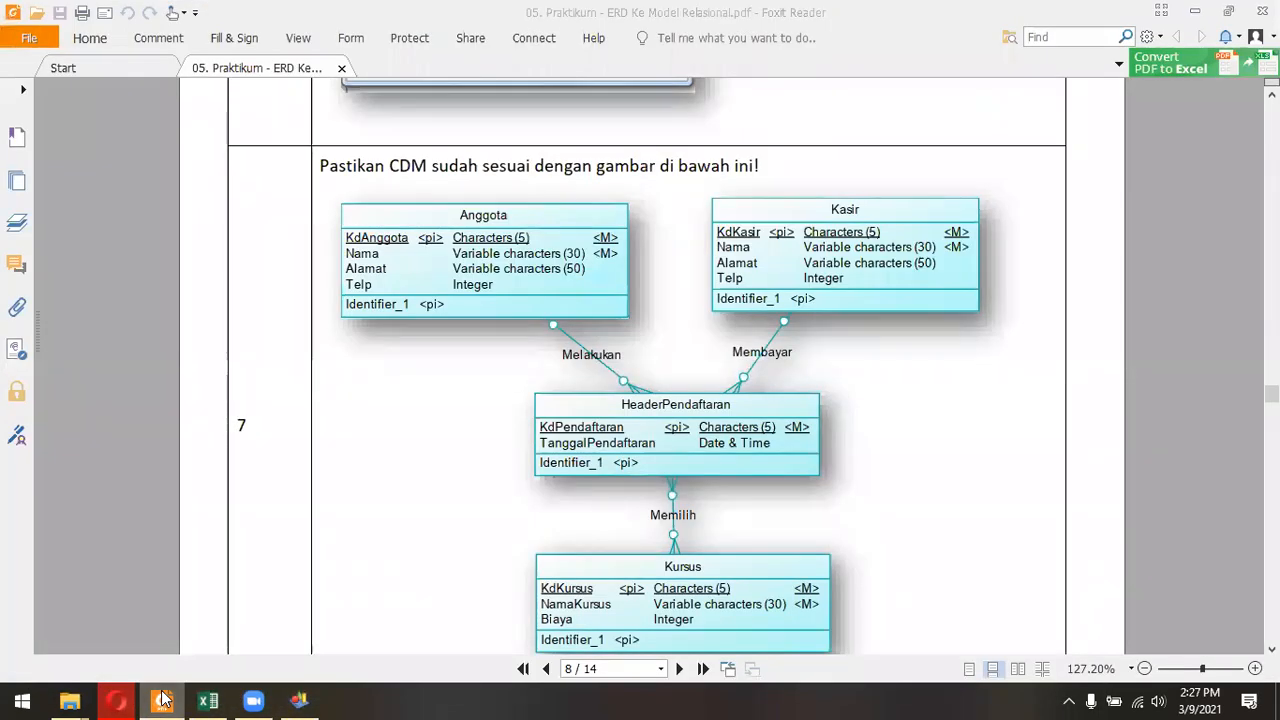
left_click(163, 700)
left_click(1124, 147)
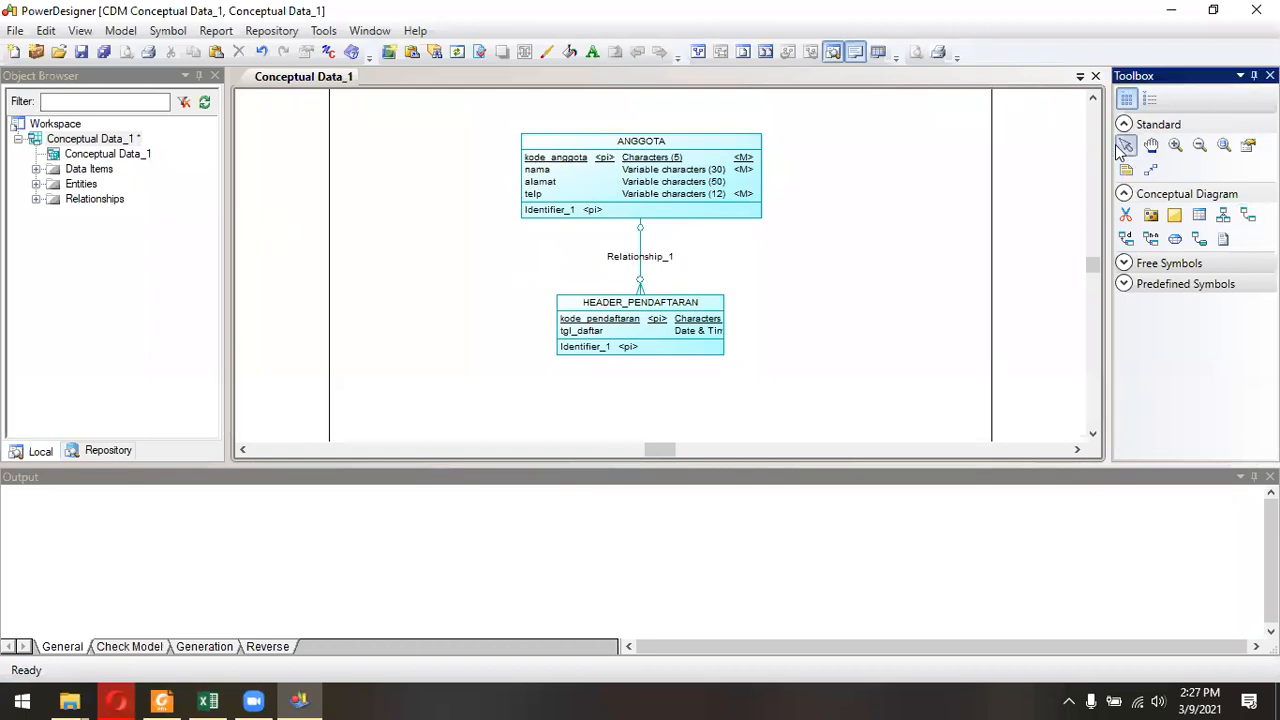
double_click(658, 259)
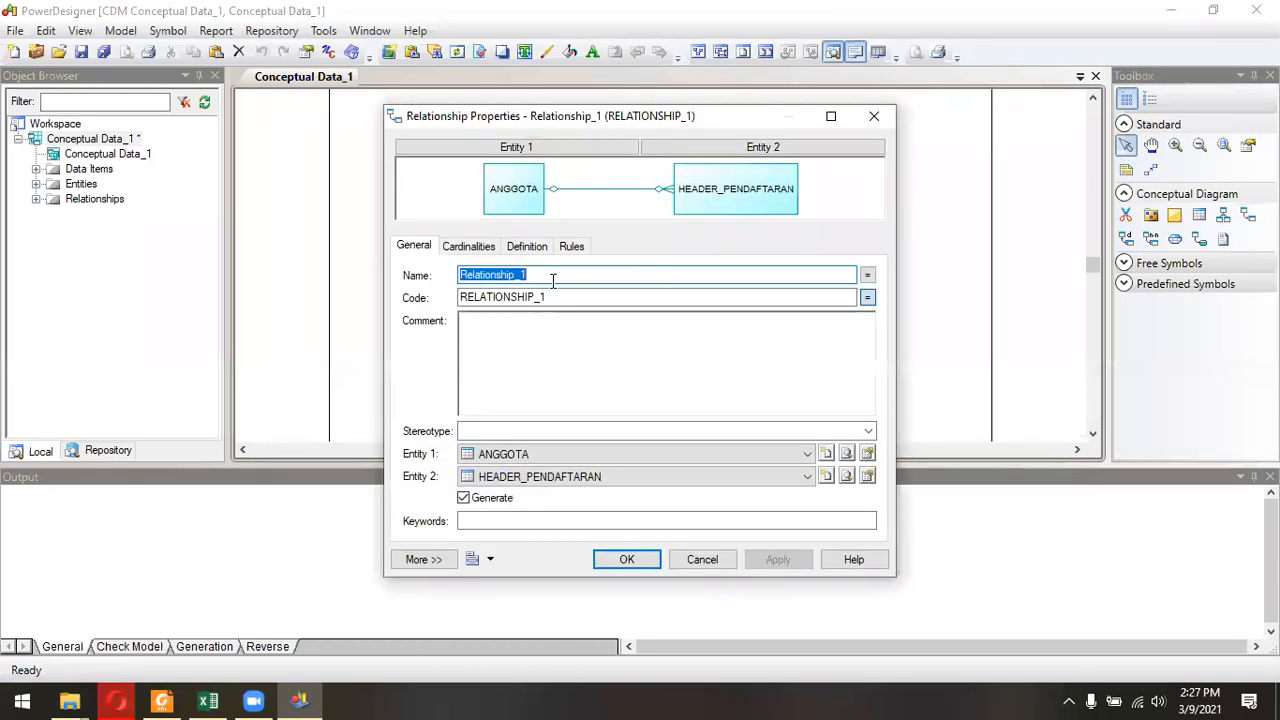
type("melakukan")
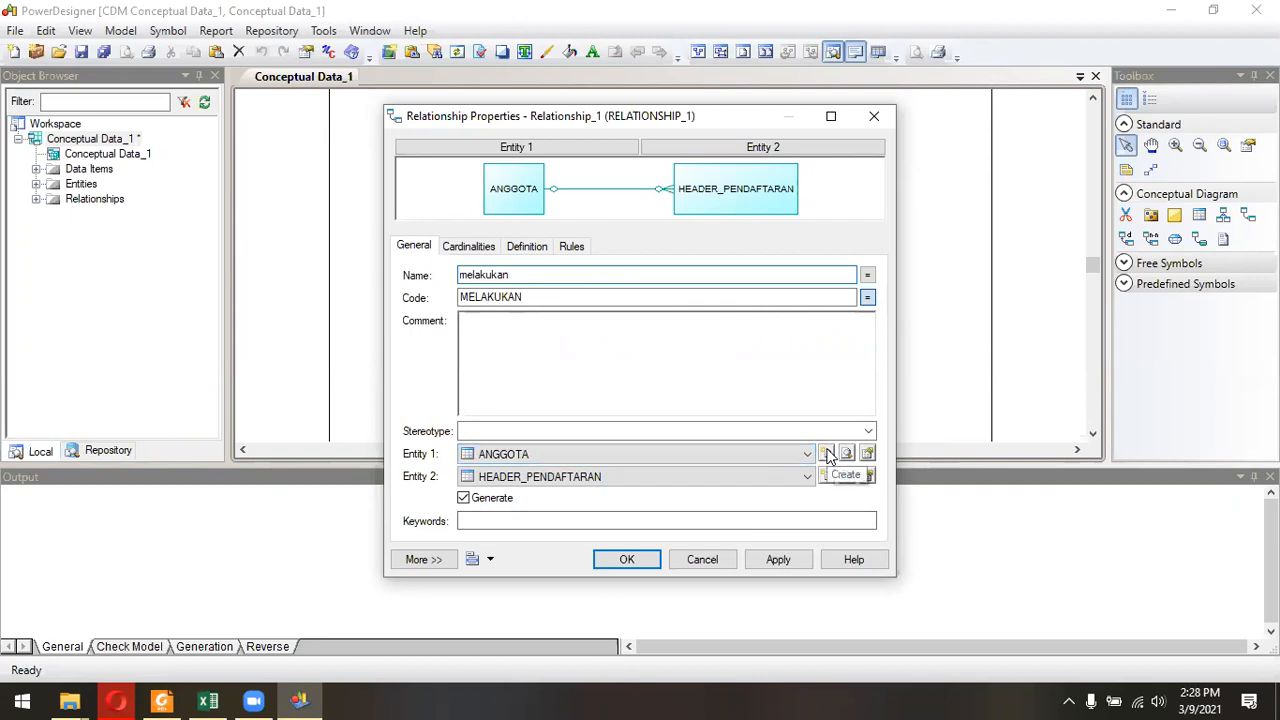
Review the ANGGOTA entity's properties from the relationship, close them and look through the entity choices for both ends.
left_click(867, 455)
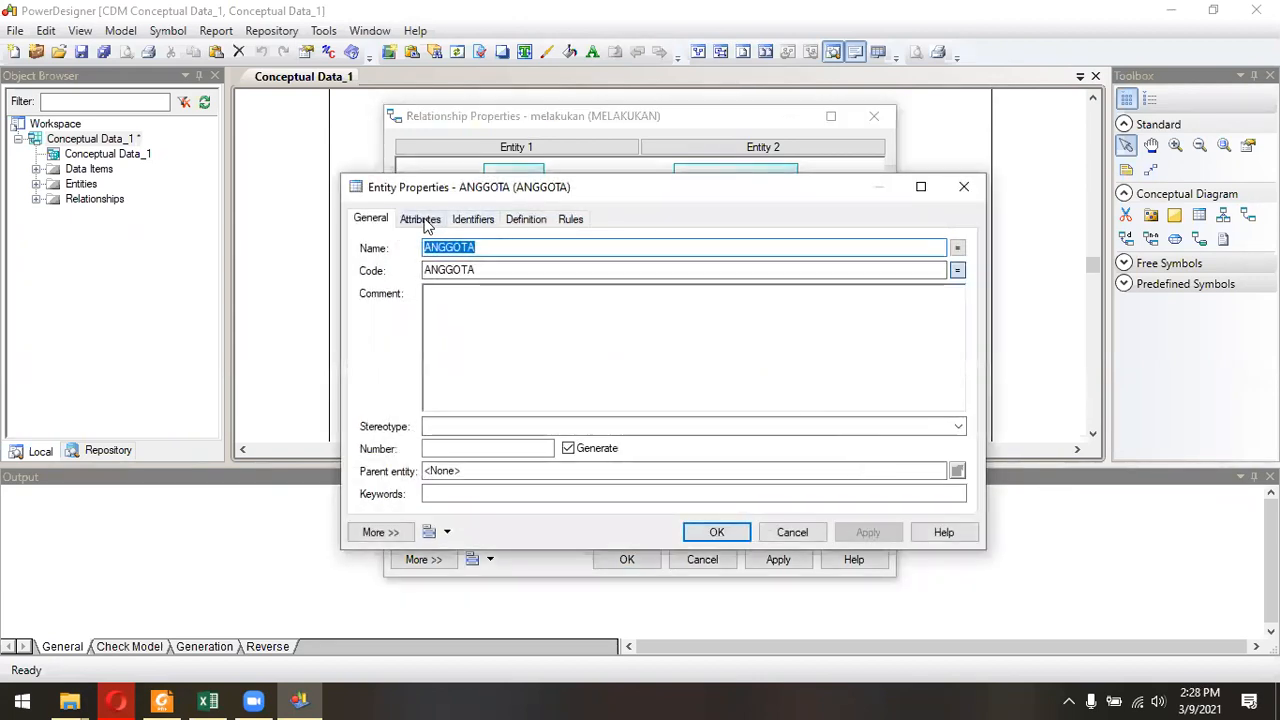
left_click(426, 222)
left_click(472, 220)
left_click(524, 222)
left_click(566, 222)
left_click(964, 188)
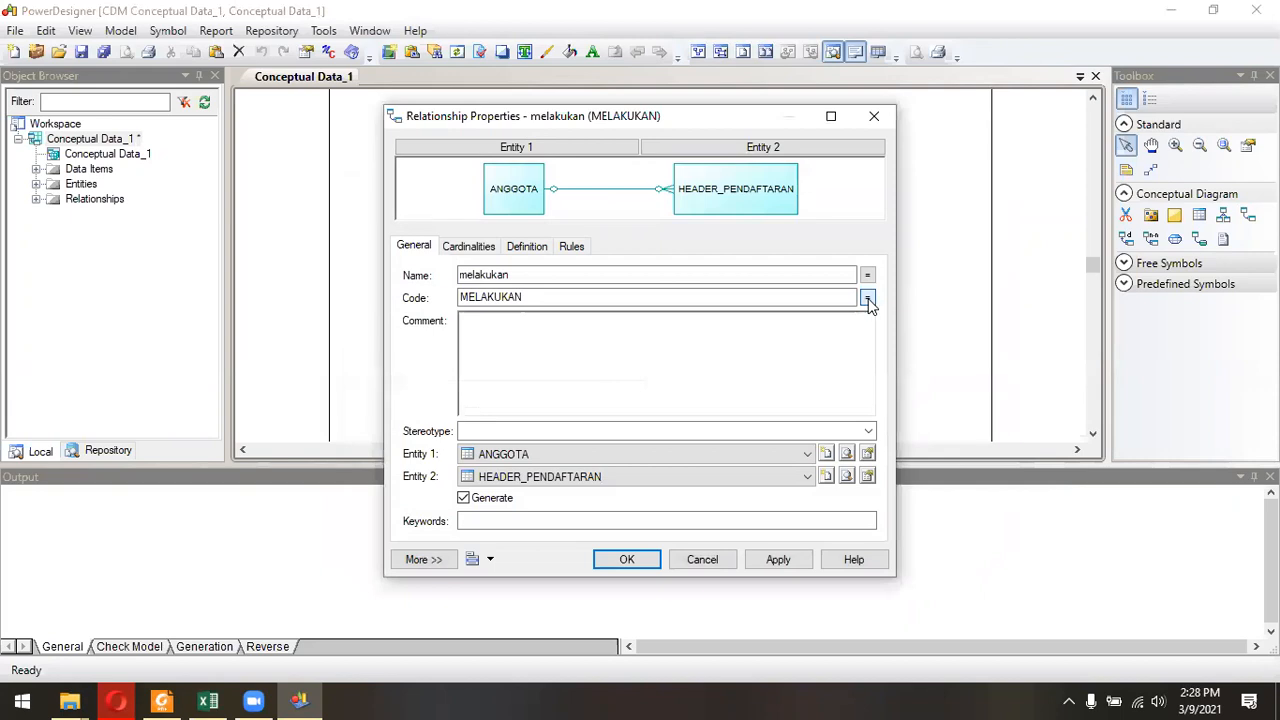
left_click(808, 477)
left_click(808, 478)
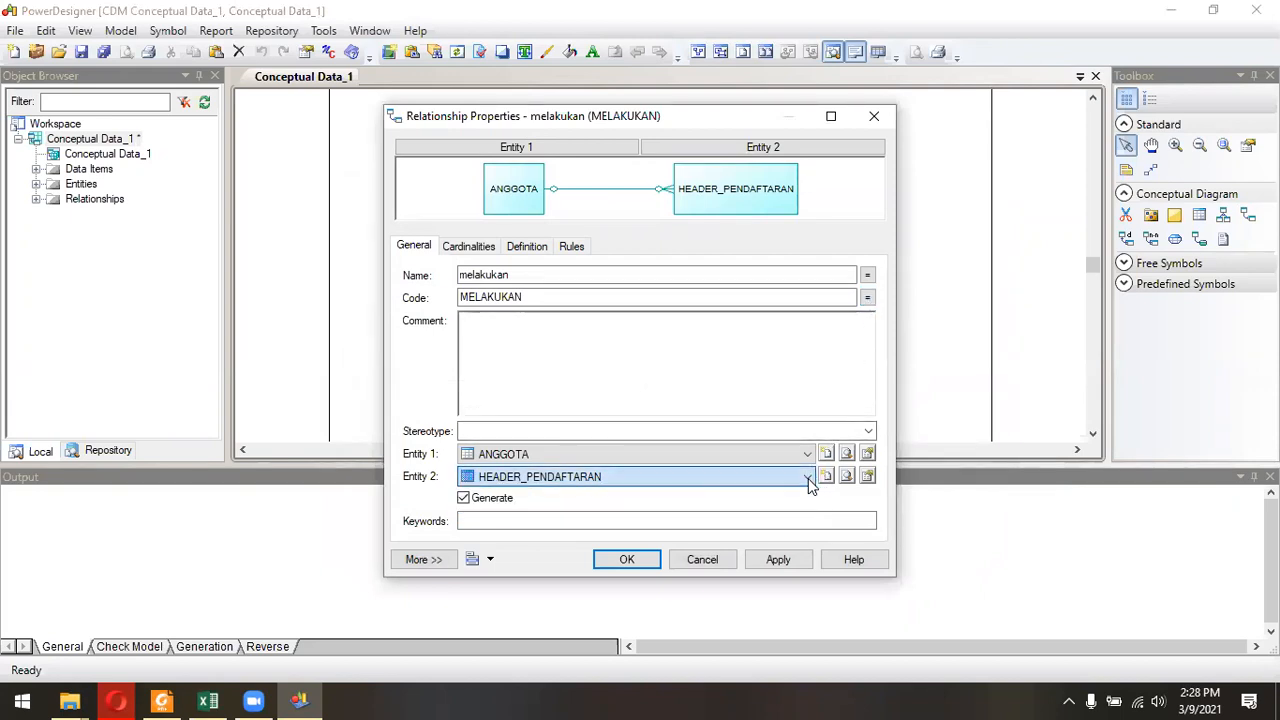
left_click(807, 456)
left_click(807, 456)
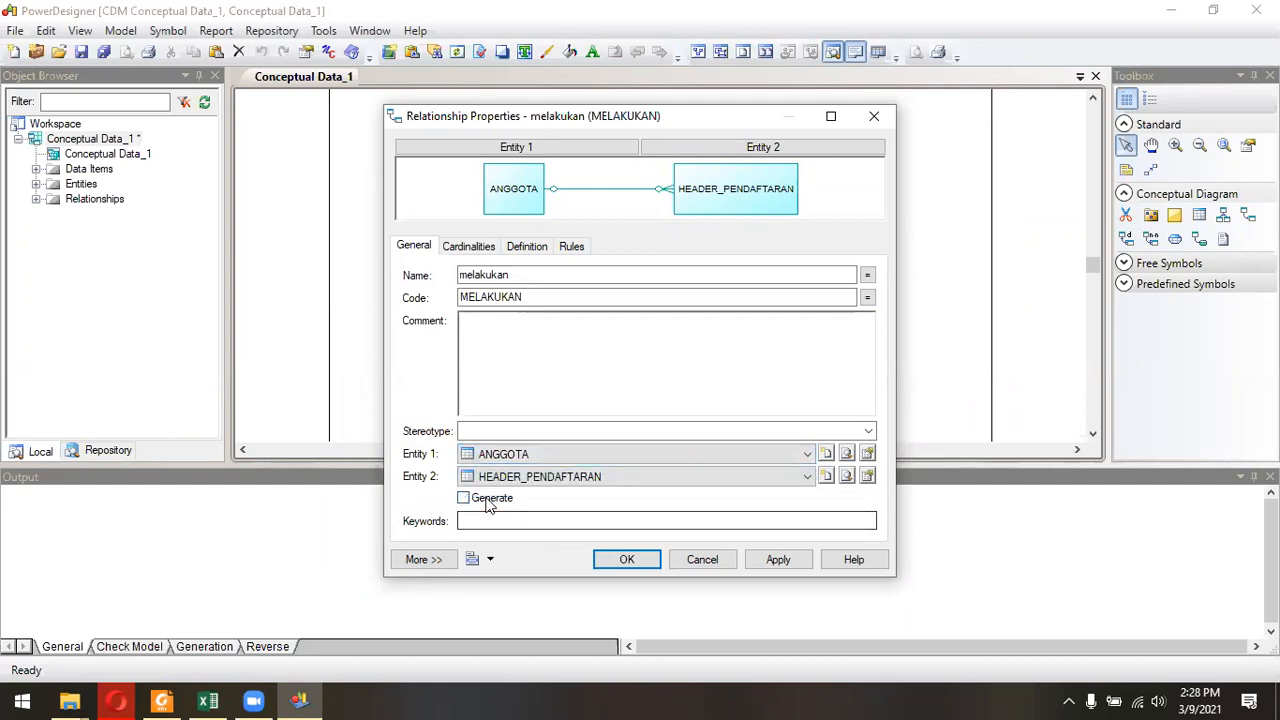
Reopen the properties of the relationship's Entity 1, review its definition, rules, attributes and identifiers, and close them.
left_click(578, 152)
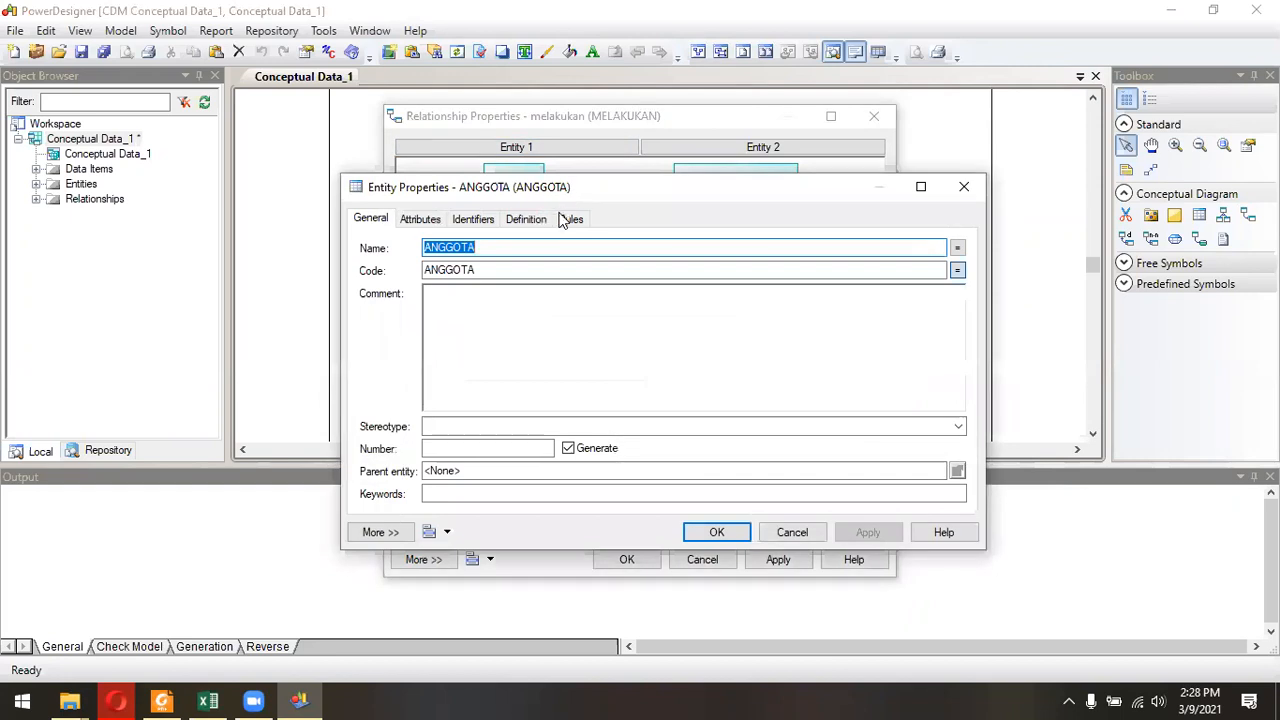
left_click(540, 220)
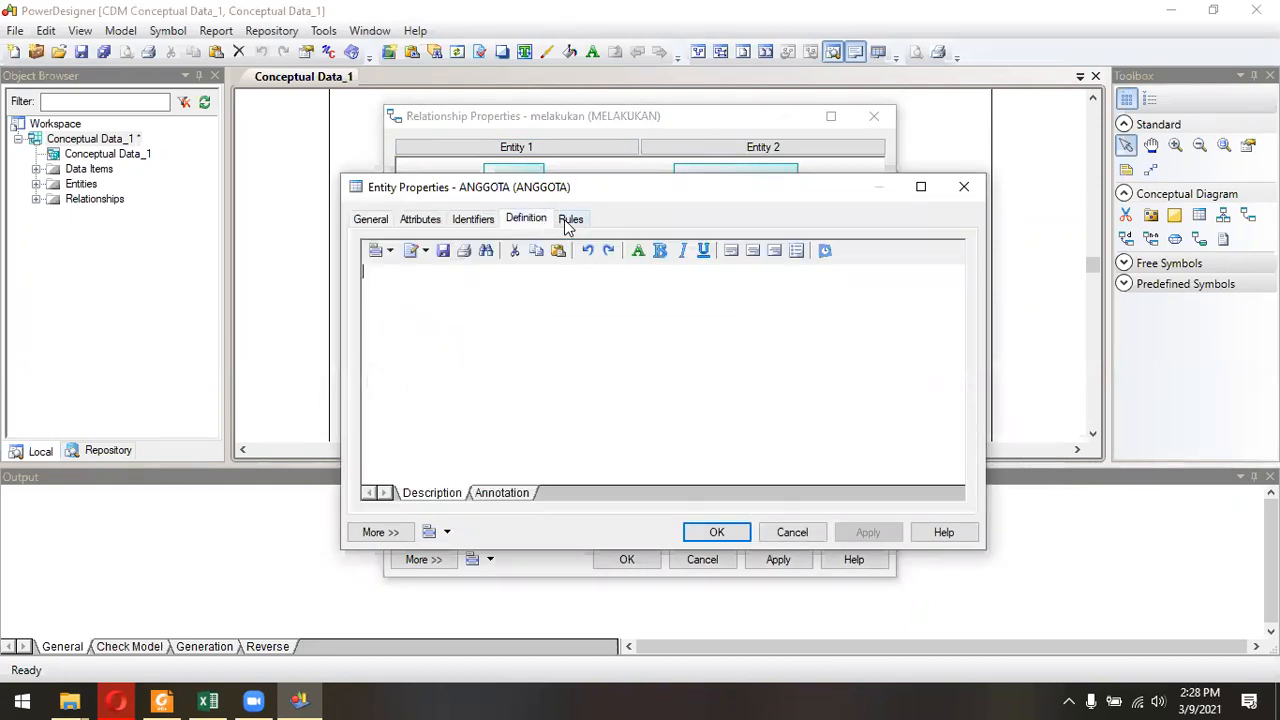
left_click(569, 219)
left_click(422, 222)
left_click(468, 220)
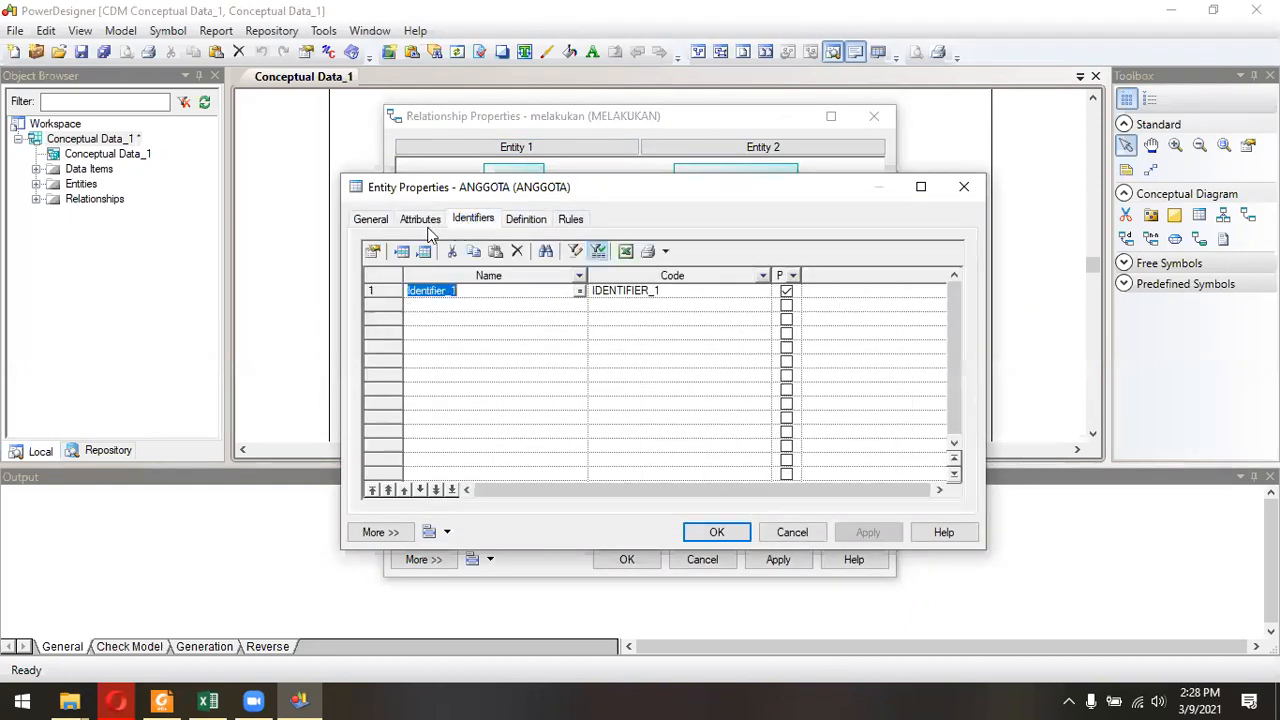
left_click(372, 220)
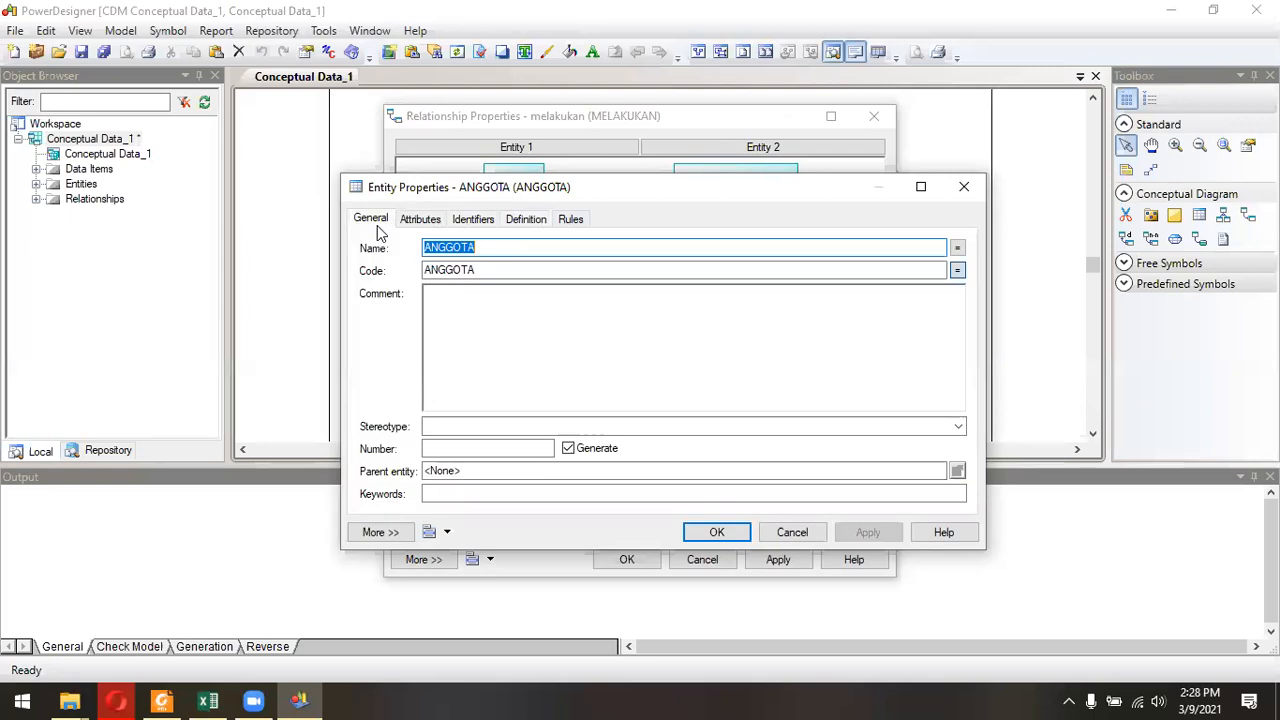
left_click(964, 187)
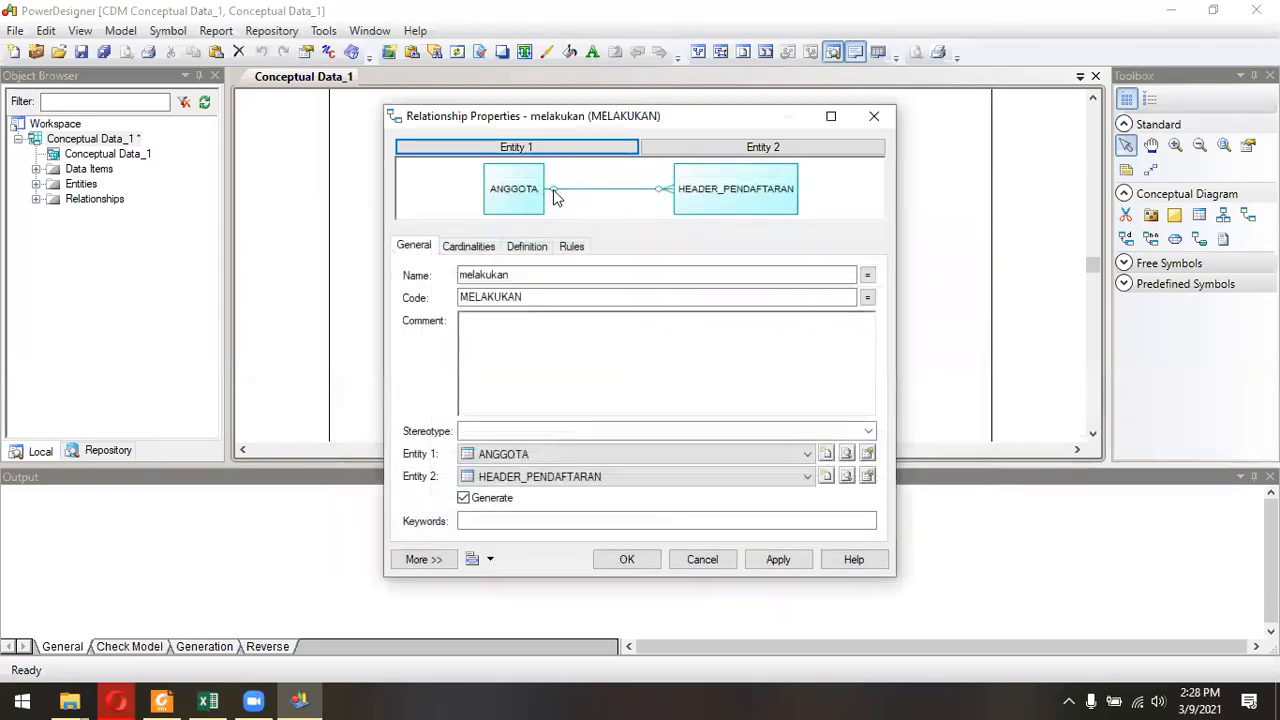
Set the melakukan relationship's ANGGOTA to HEADER_PENDAFTARAN cardinality to 1,n.
left_click(475, 250)
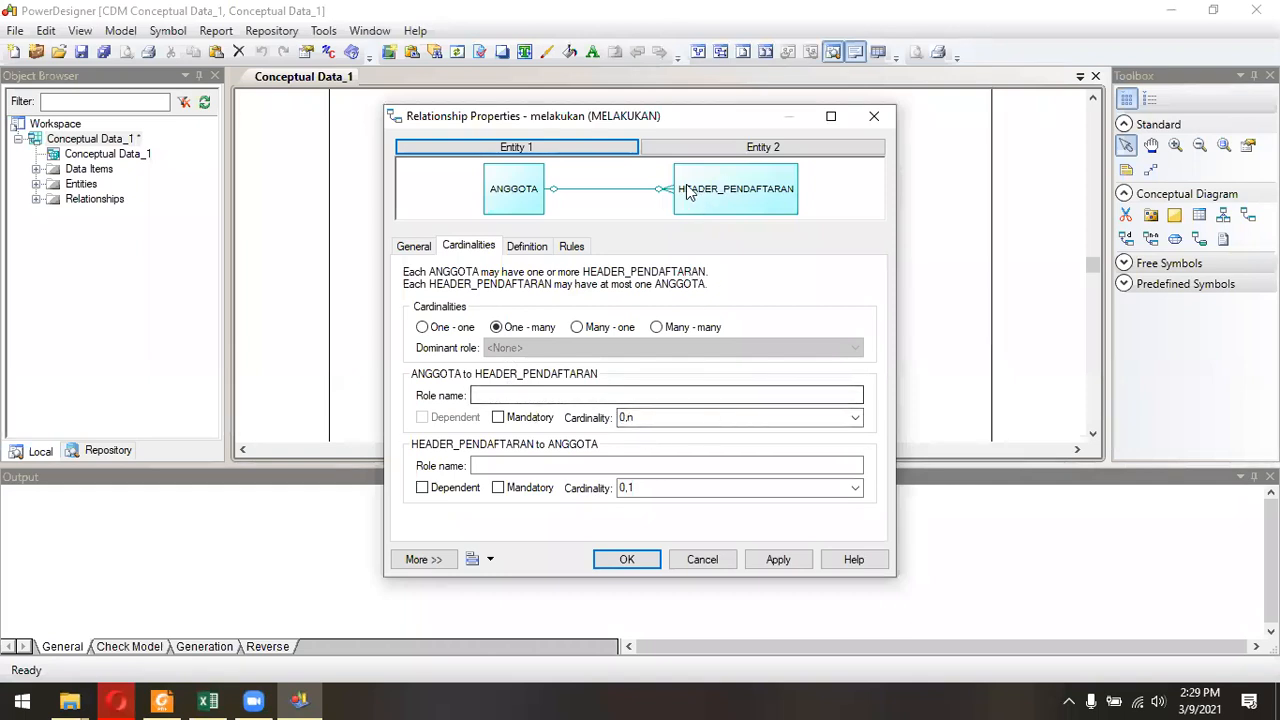
left_click(854, 417)
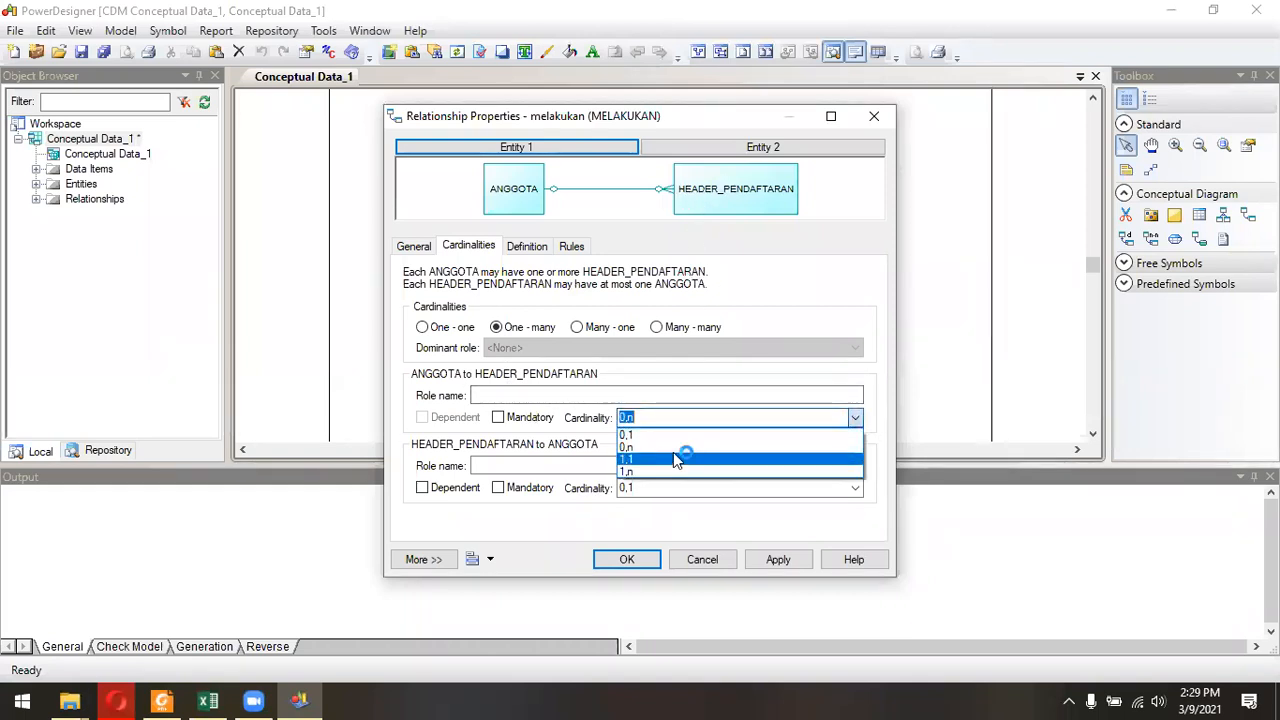
left_click(637, 471)
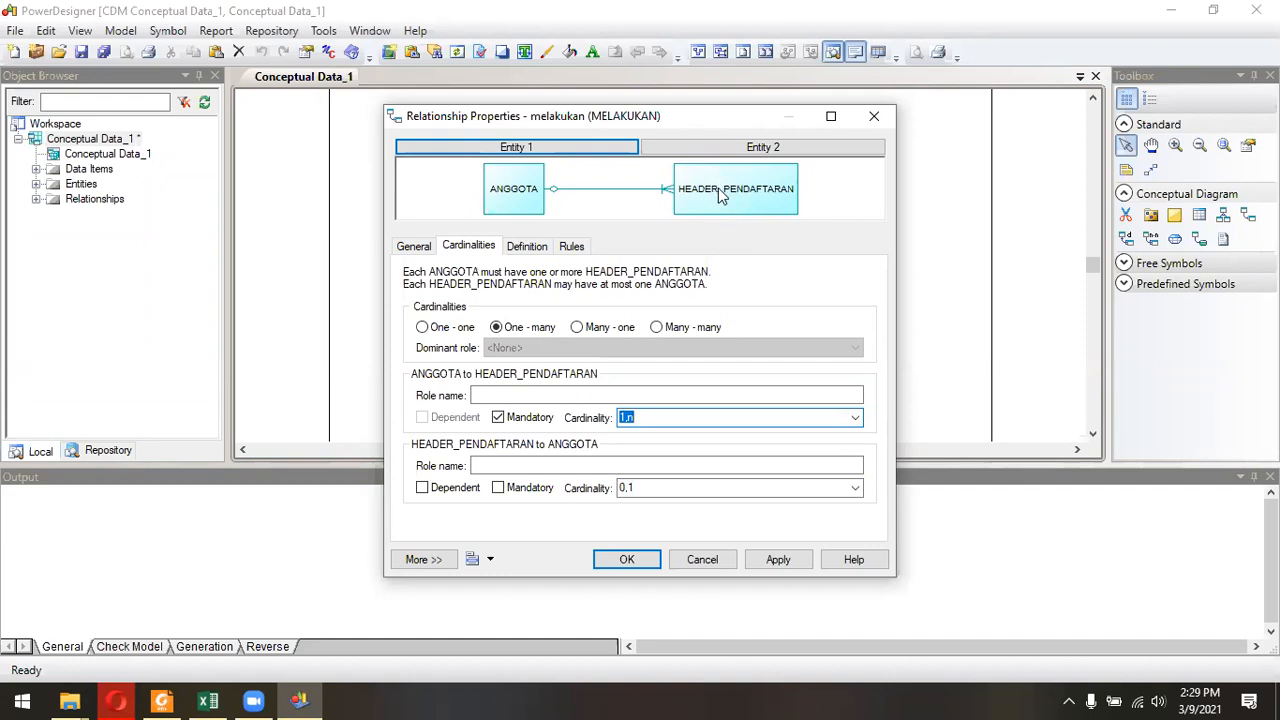
Set the HEADER_PENDAFTARAN to ANGGOTA cardinality to 1,1, apply the change and close the relationship properties.
left_click(856, 489)
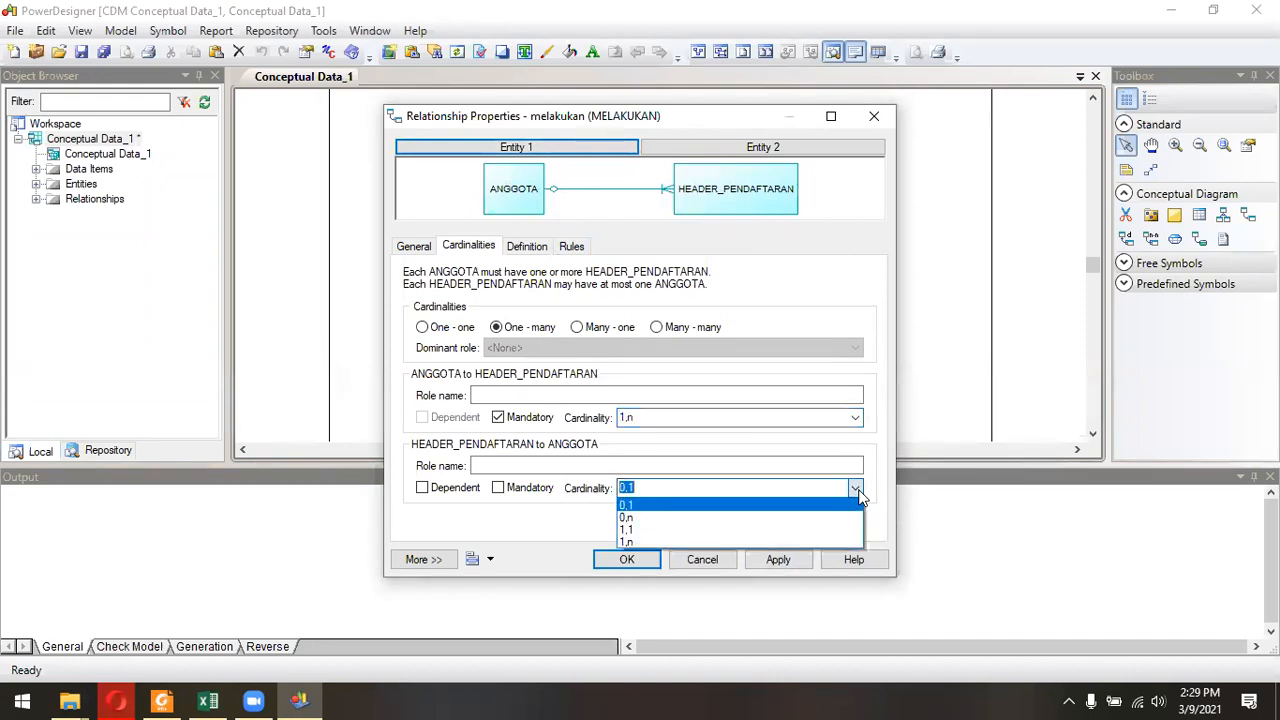
left_click(808, 529)
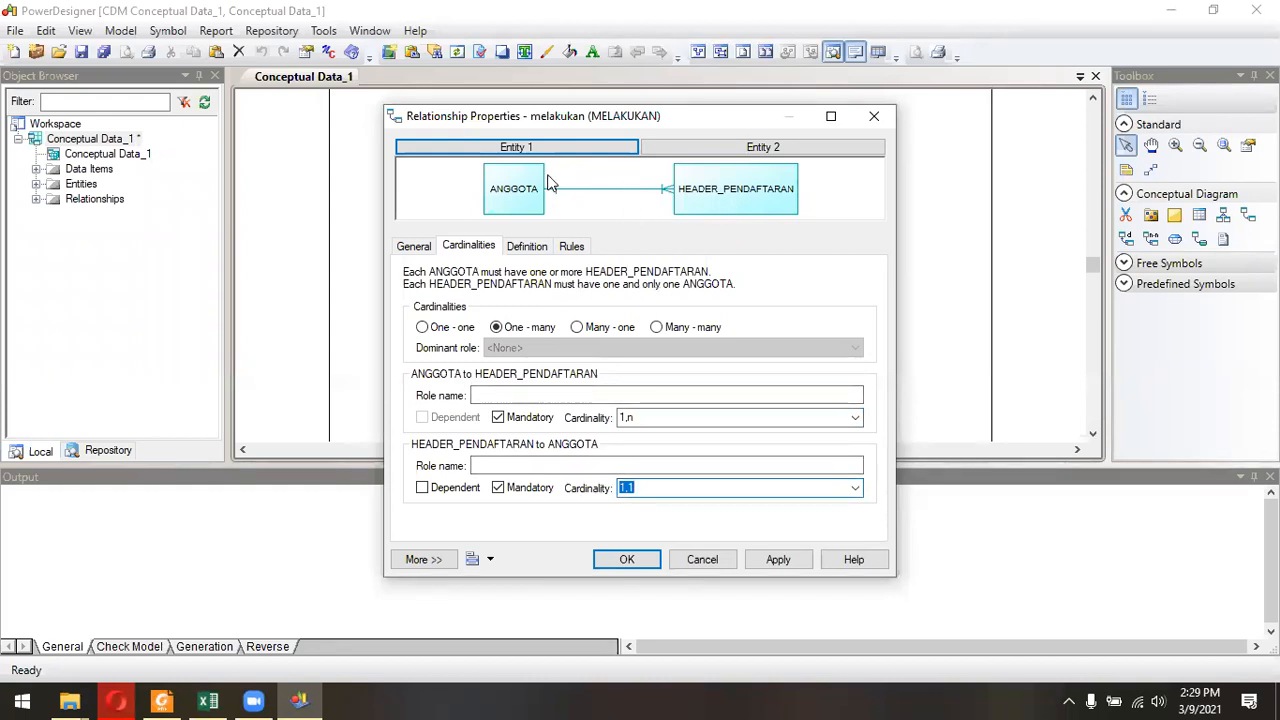
left_click(860, 495)
left_click(656, 527)
left_click(778, 558)
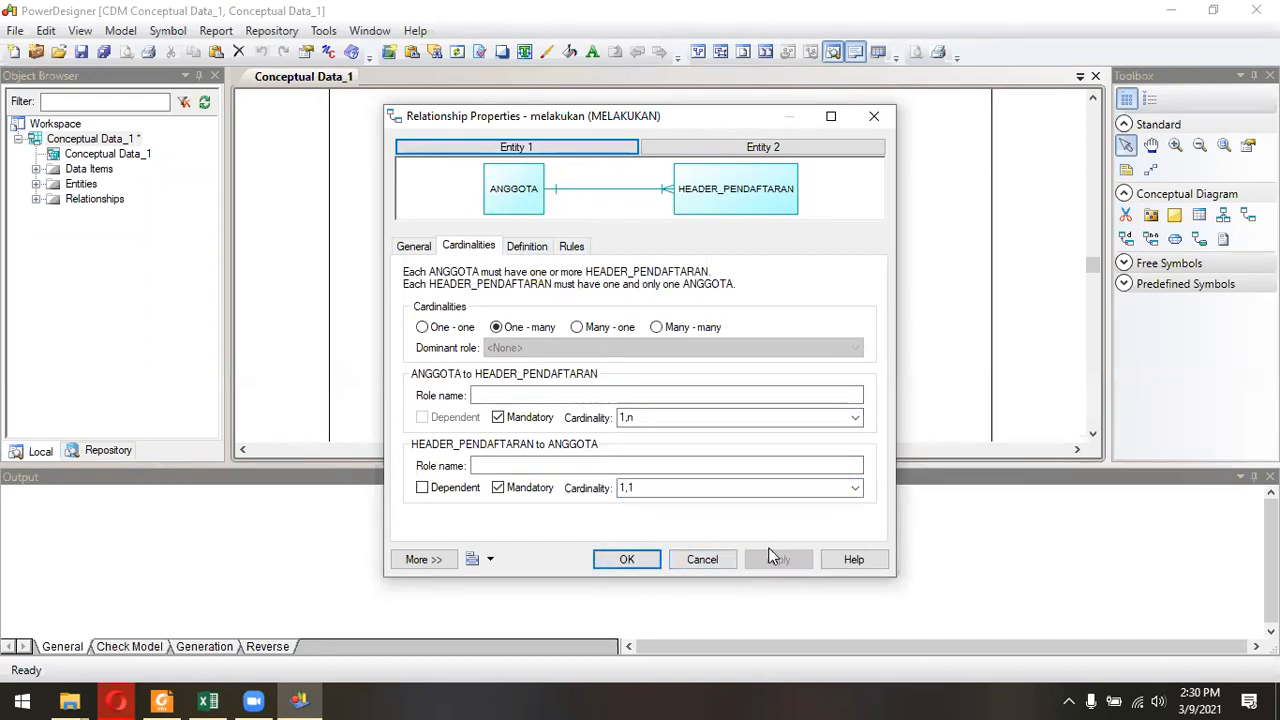
left_click(870, 118)
left_click(822, 301)
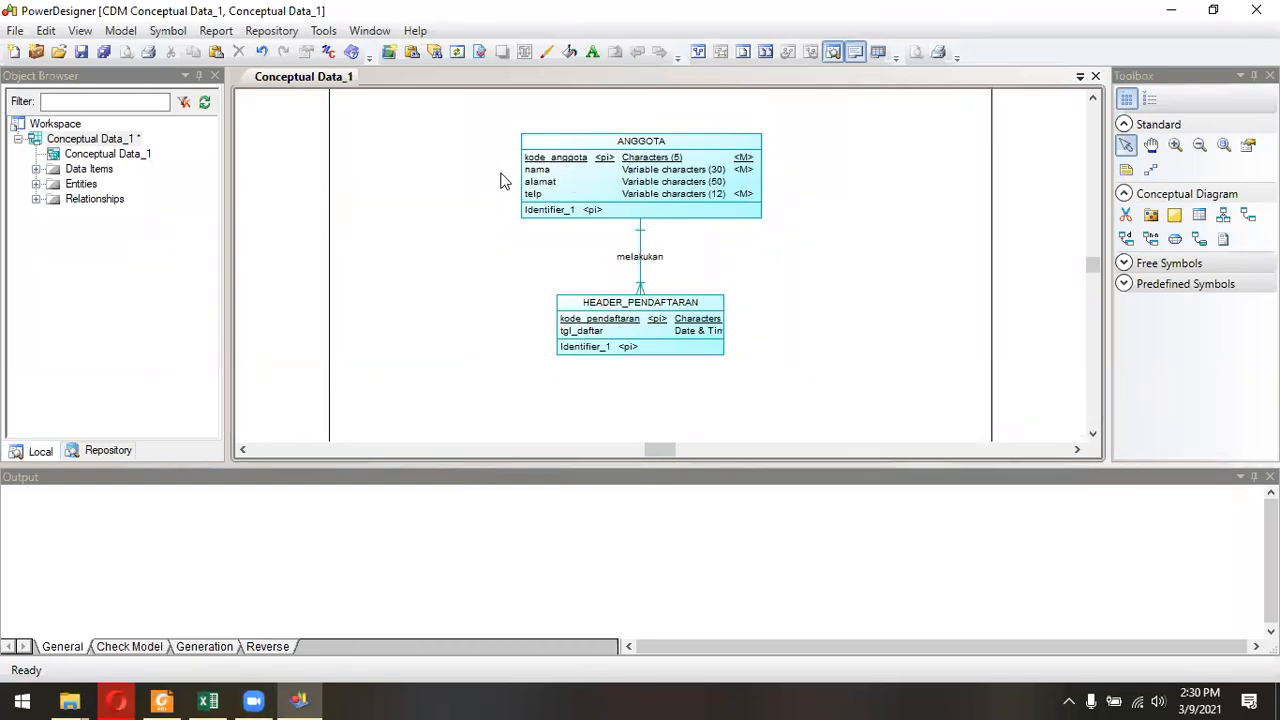
left_click(120, 34)
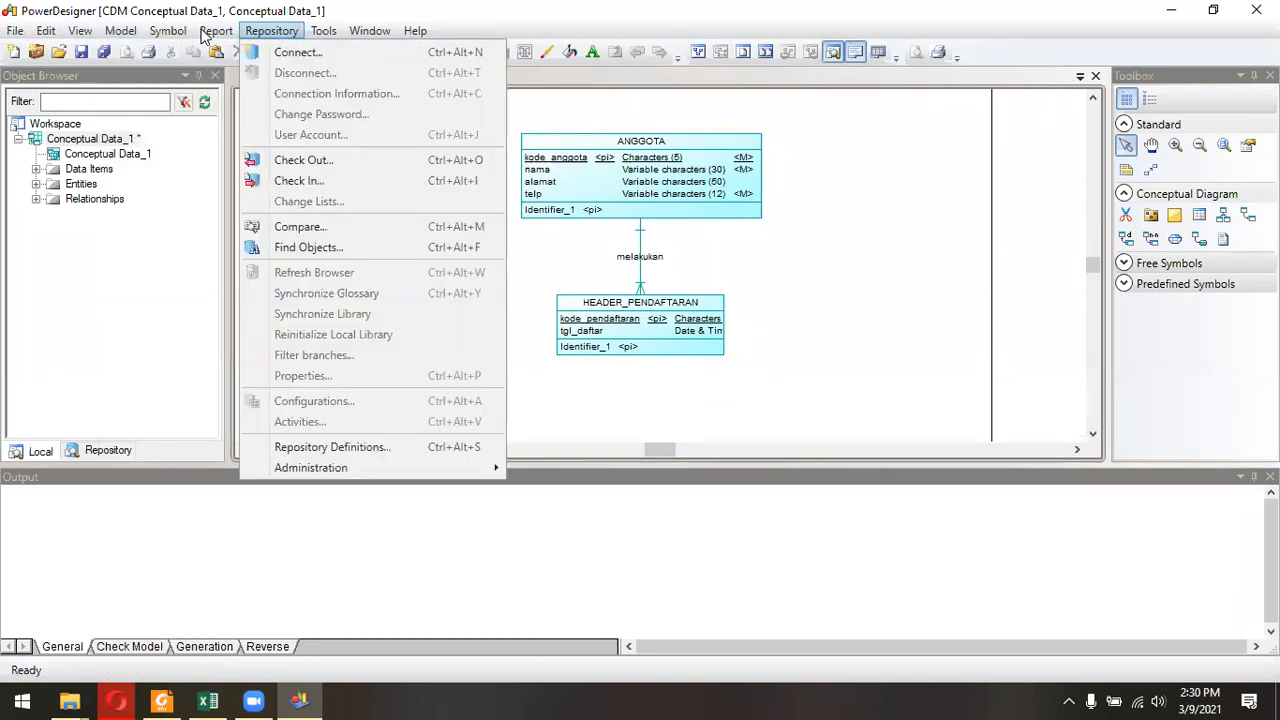
mouse_move(110, 33)
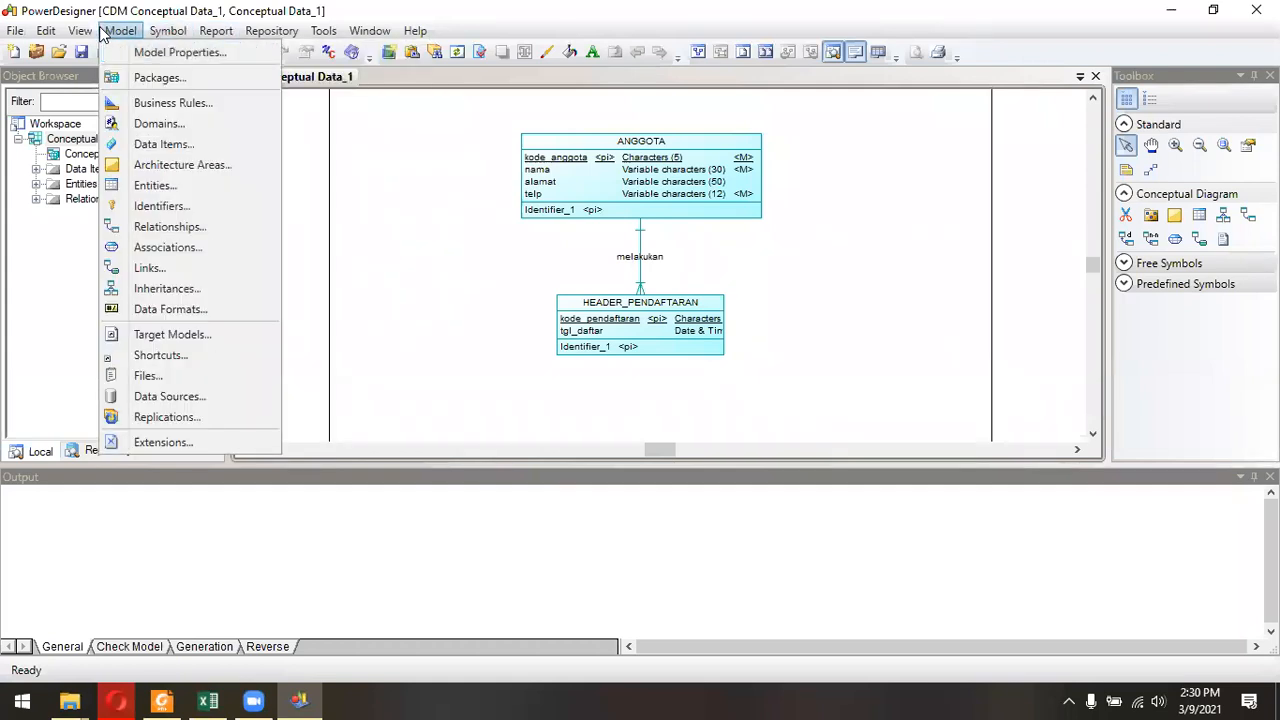
Switch to the jobsheet PDF in Foxit Reader and read the model check instructions in Praktikum – Bagian 3.
left_click(14, 32)
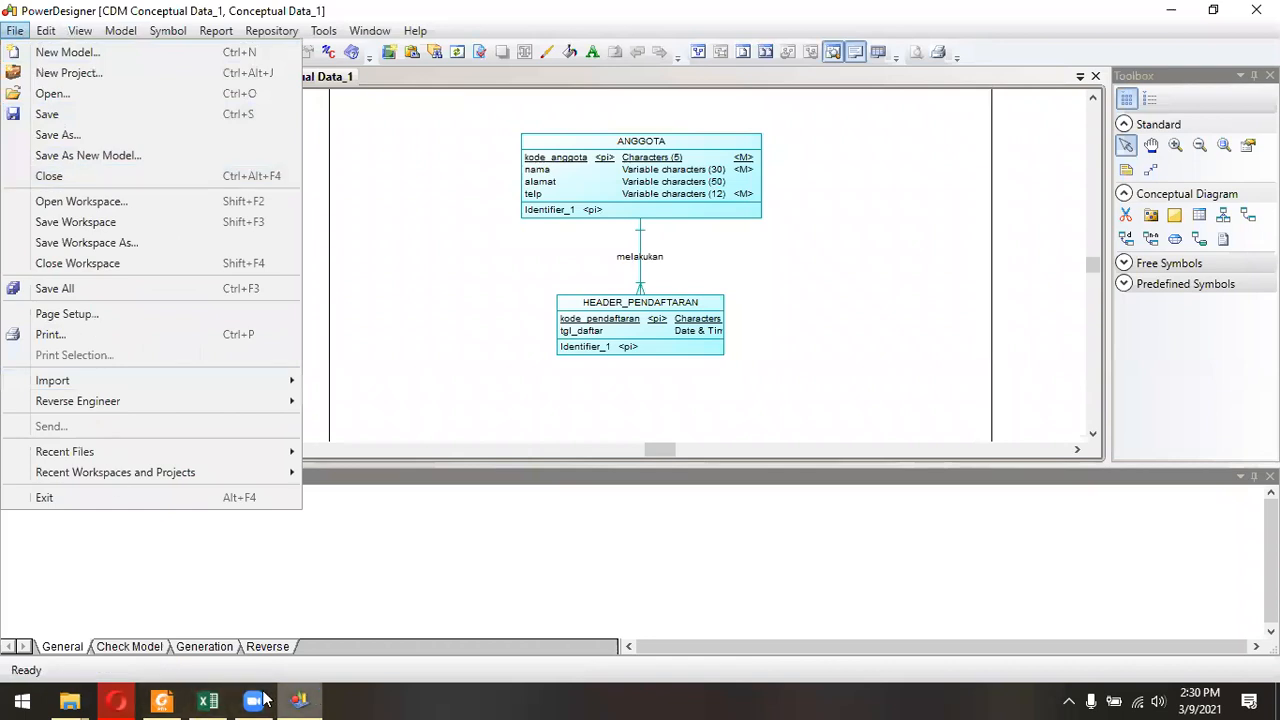
left_click(162, 700)
left_click(162, 700)
scroll(521, 318, "down", 10)
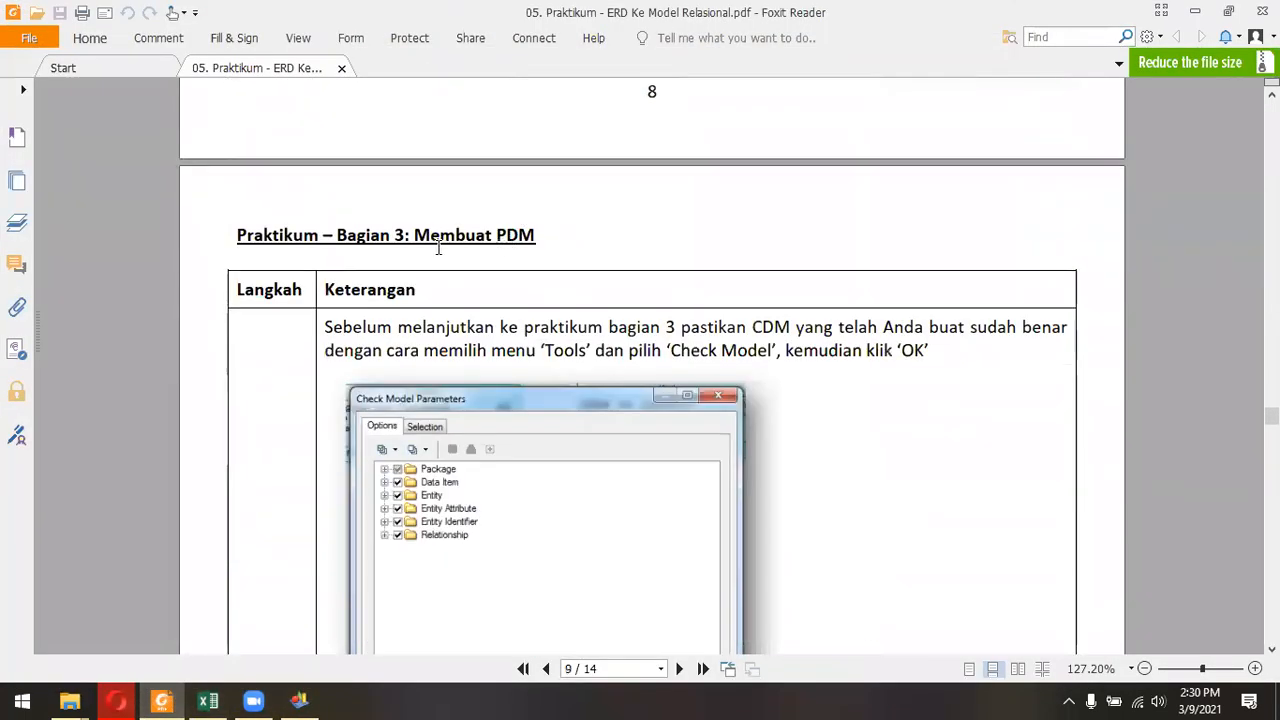
scroll(438, 248, "down", 3)
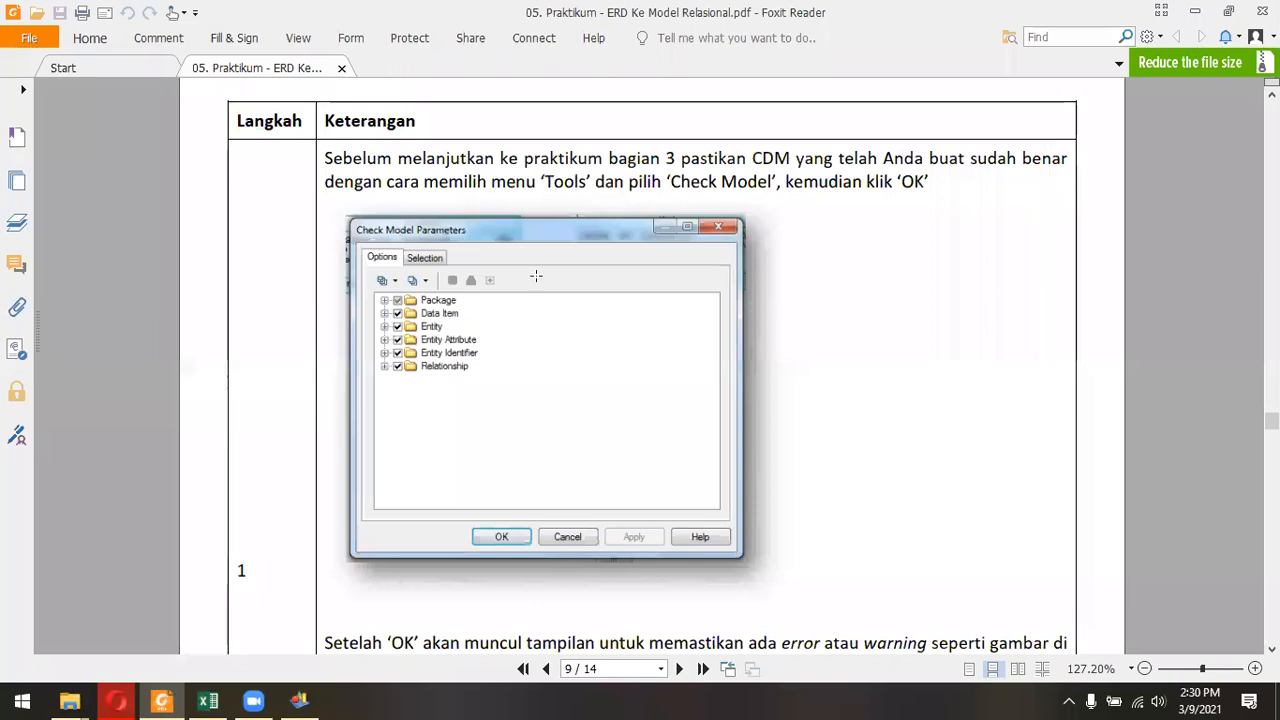
Return to PowerDesigner, run Check Model on the conceptual data model with all categories included, review the output and reopen the diagram.
left_click(299, 700)
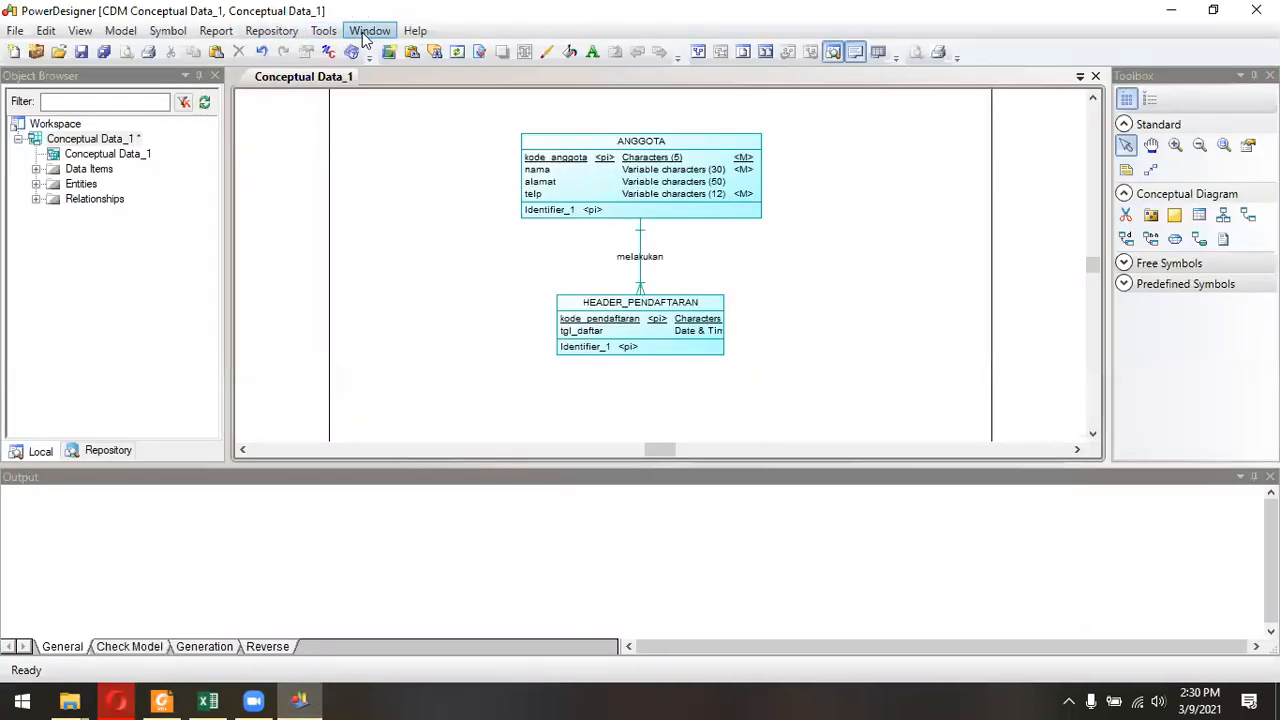
left_click(324, 31)
left_click(377, 99)
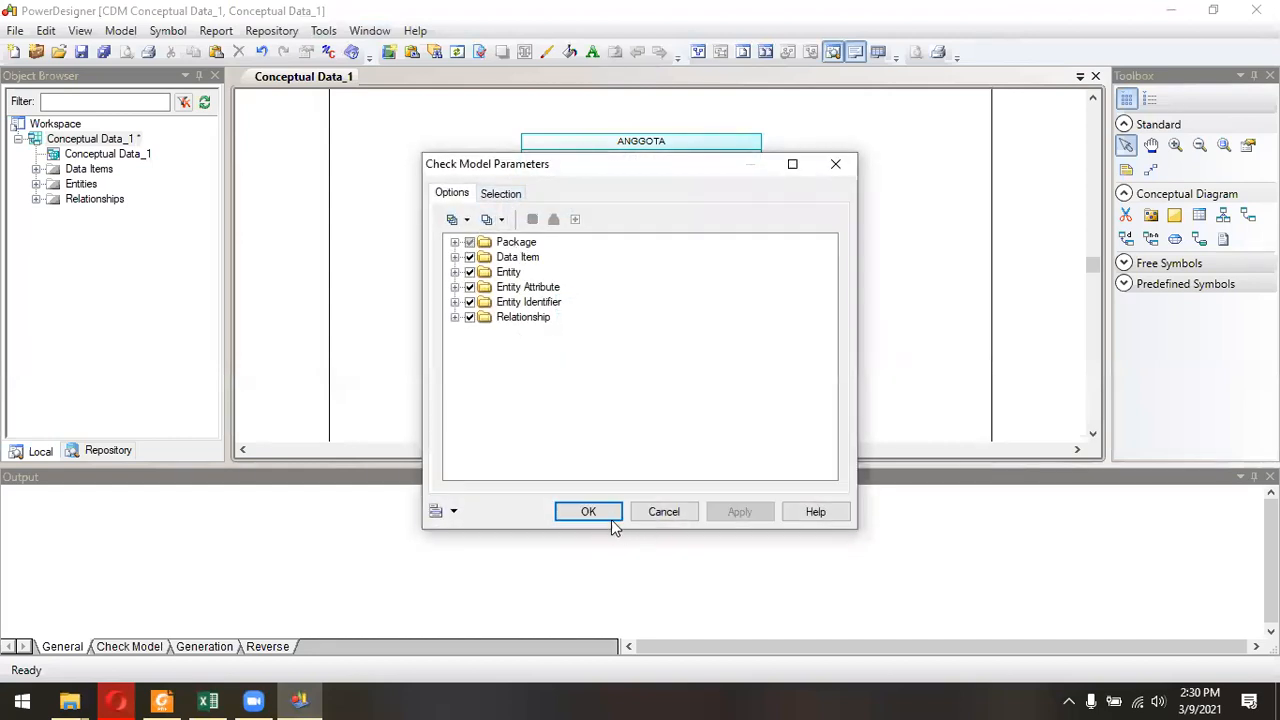
left_click(610, 518)
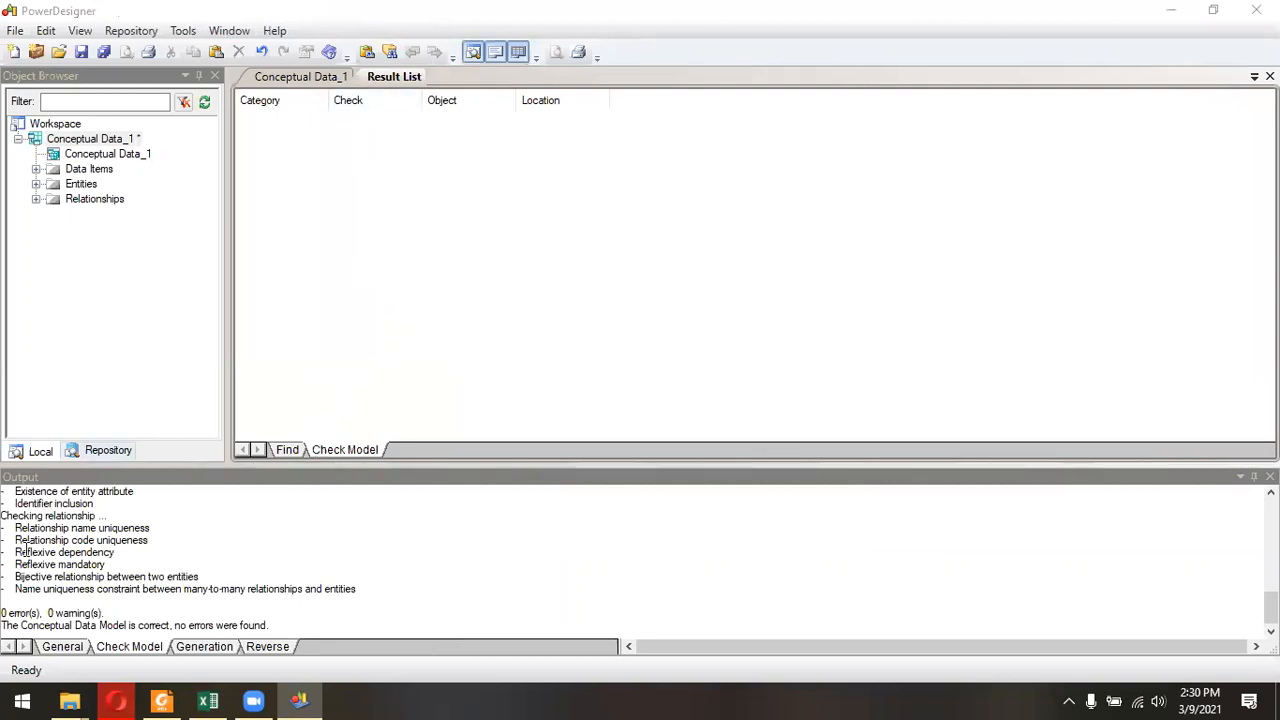
mouse_move(7, 613)
left_mouse_down()
mouse_move(105, 616)
mouse_move(7, 614)
left_mouse_up()
left_click(134, 609)
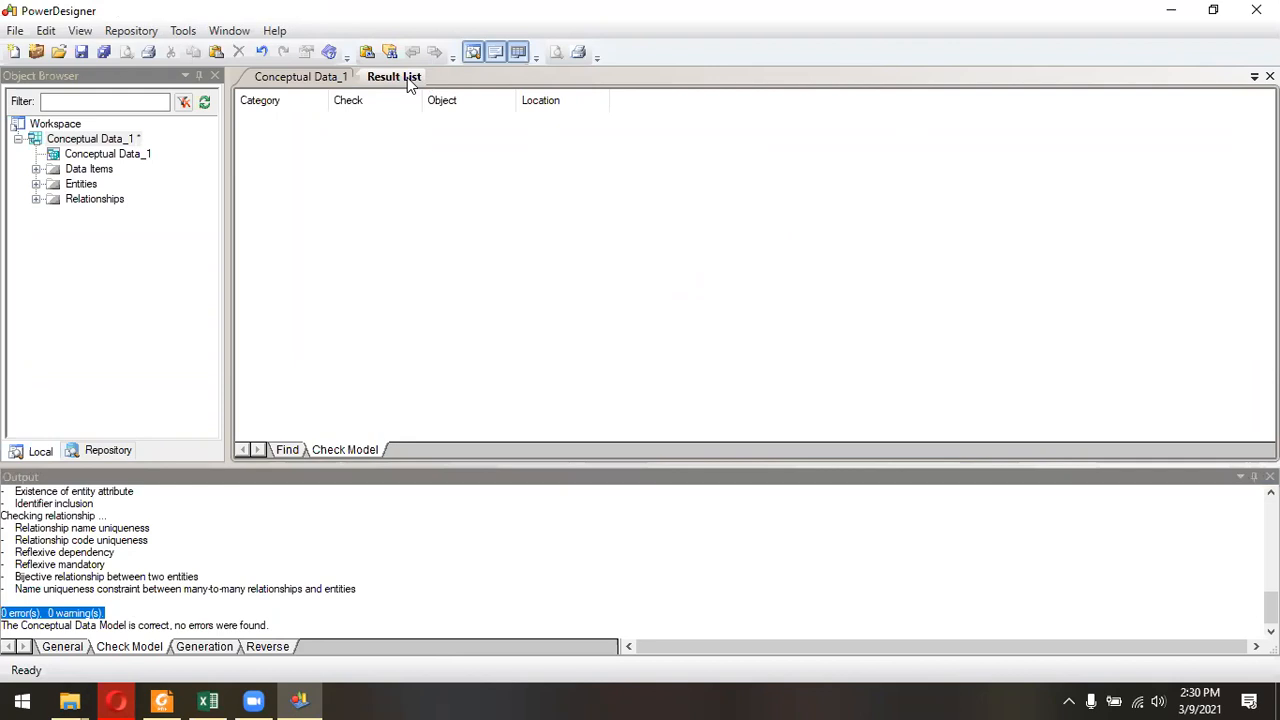
left_click(318, 78)
Switch to the jobsheet PDF and read step 2 about generating the physical data model.
left_click(161, 701)
scroll(545, 405, "down", 5)
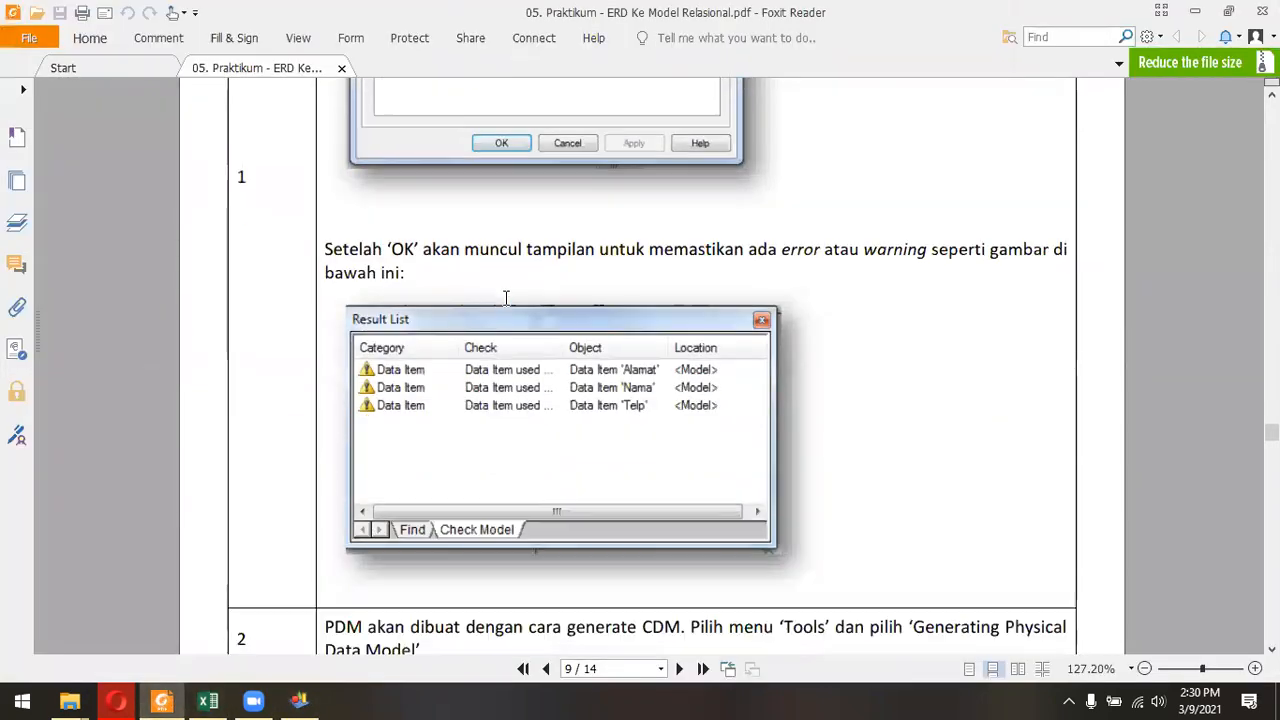
scroll(476, 245, "down", 4)
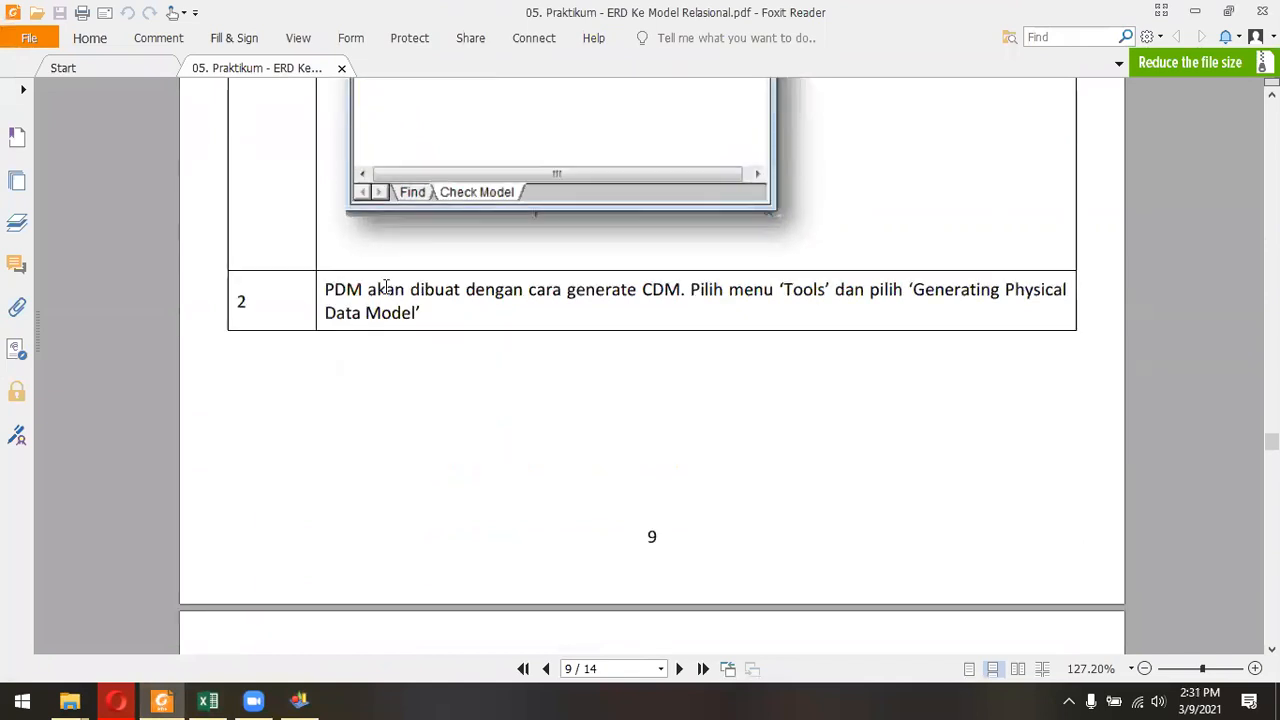
scroll(890, 189, "up", 1)
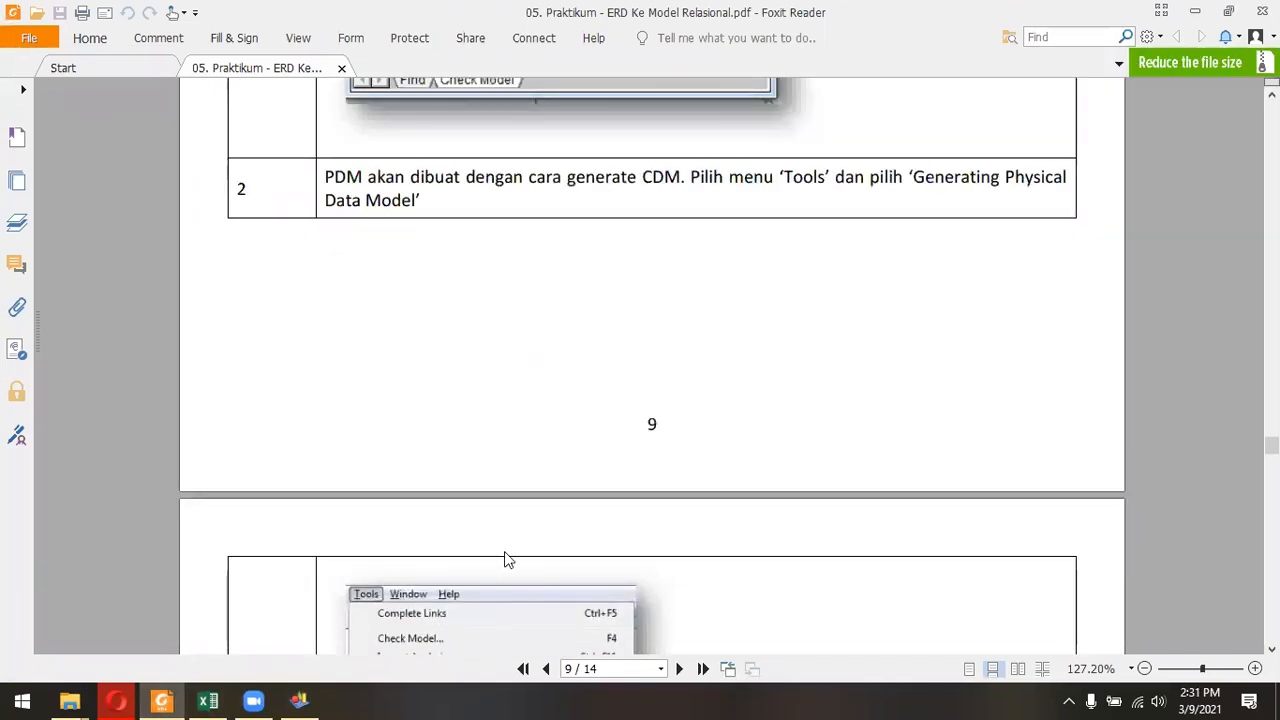
In PowerDesigner, start generating a new physical data model from the CDM and set its DBMS to MySQL 5.0.
left_click(299, 700)
left_click(323, 31)
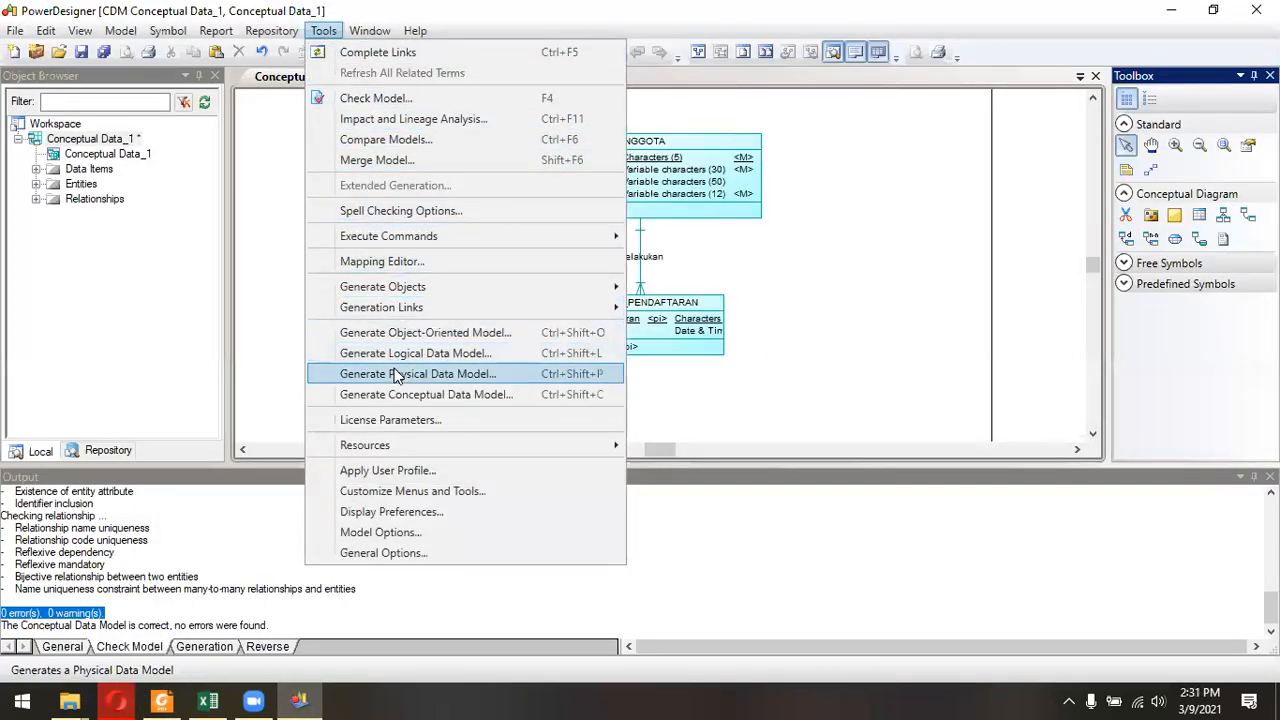
left_click(491, 375)
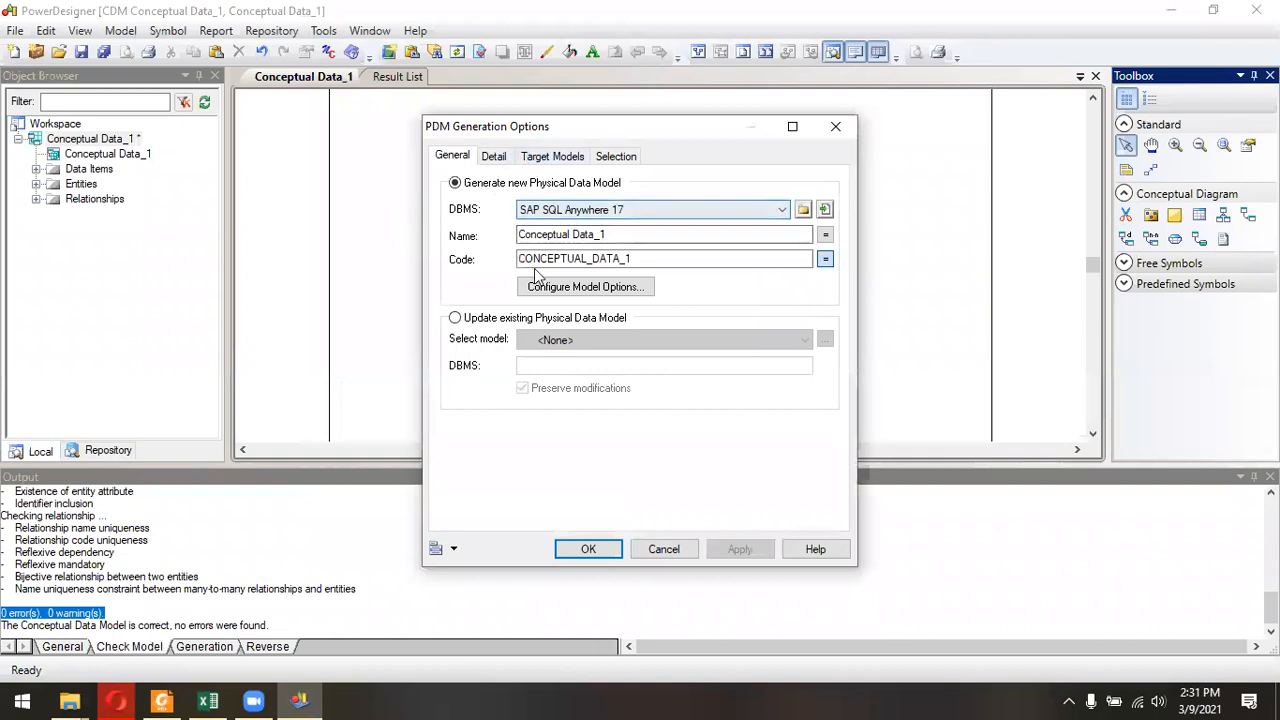
left_click(784, 211)
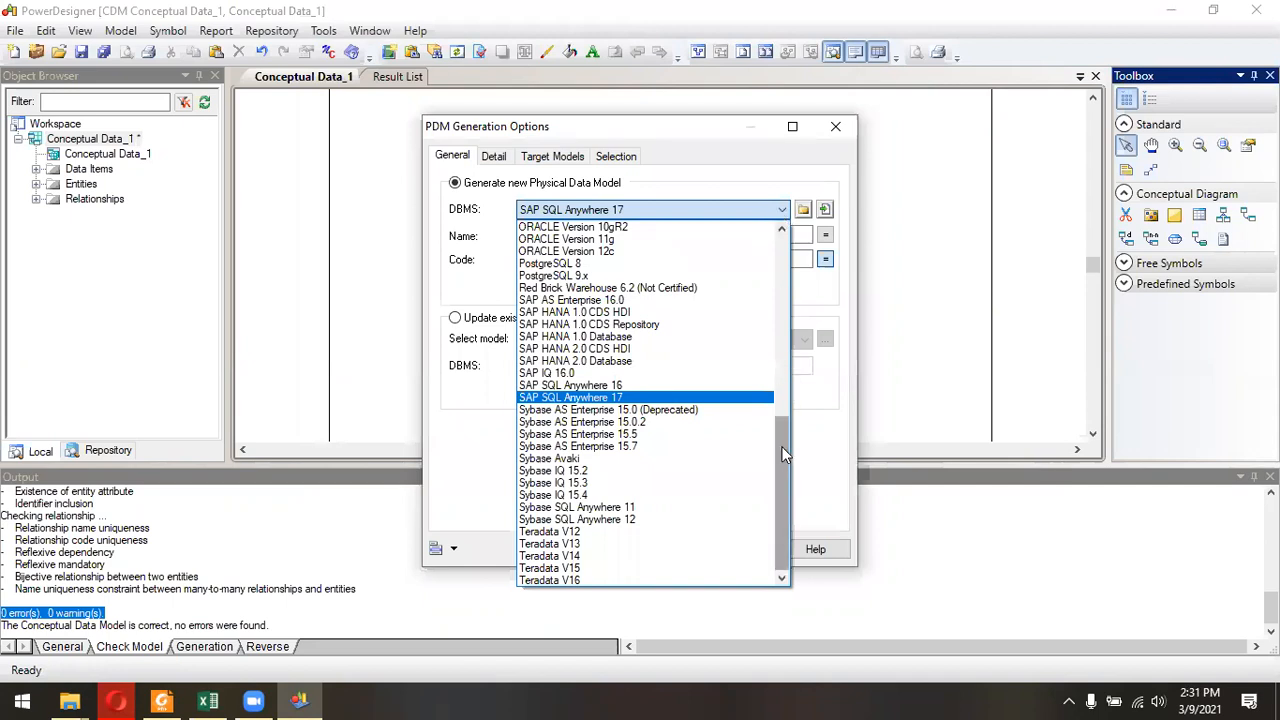
scroll(785, 367, "up", 5)
mouse_move(785, 367)
left_mouse_down()
mouse_move(783, 307)
mouse_move(785, 354)
left_mouse_up()
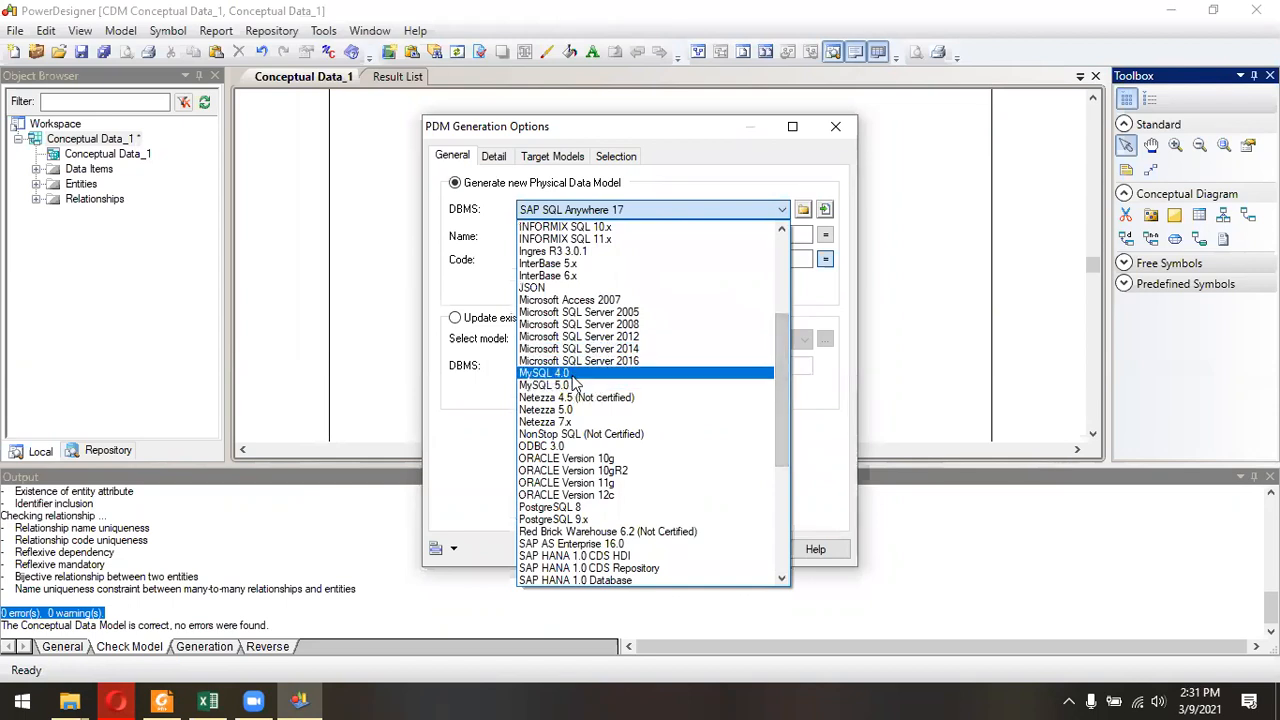
left_click(570, 386)
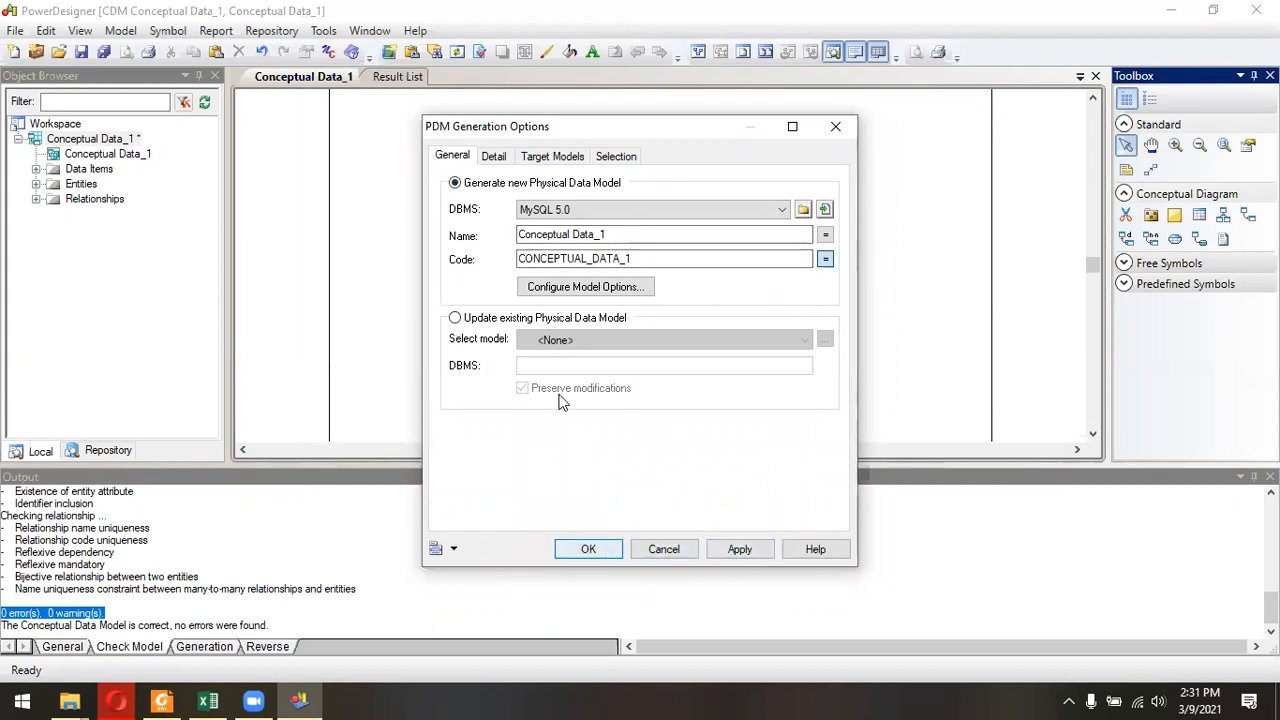
Switch to the jobsheet PDF and read the instructions on the generation and the Detail_Pendaftaran table in step 4.
key("alt+Tab")
scroll(537, 404, "down", 3)
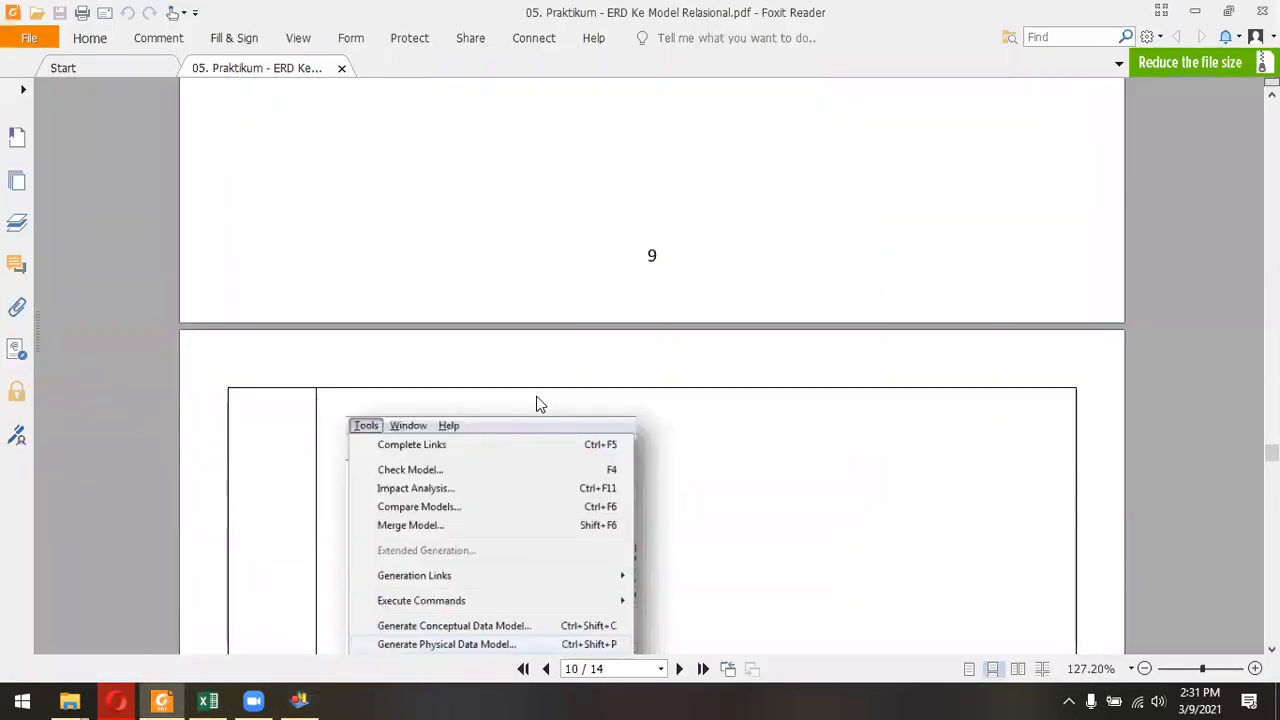
scroll(537, 404, "down", 8)
scroll(769, 404, "down", 5)
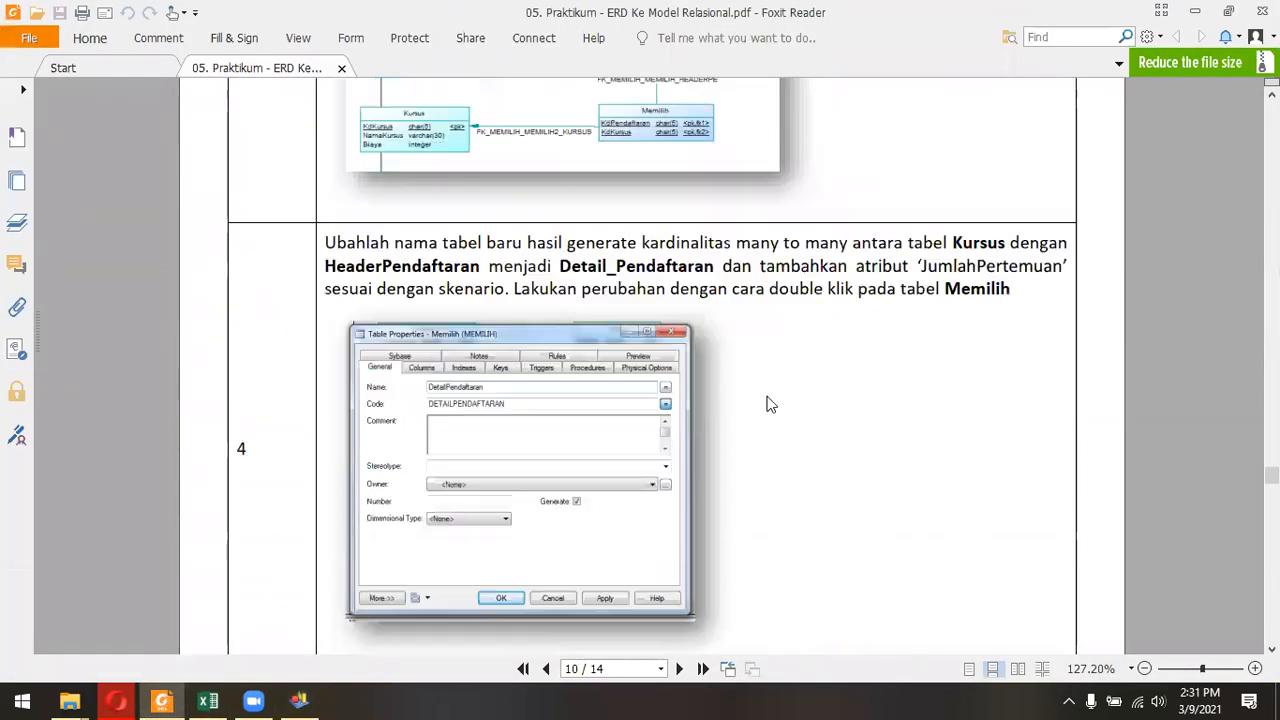
scroll(769, 404, "down", 2)
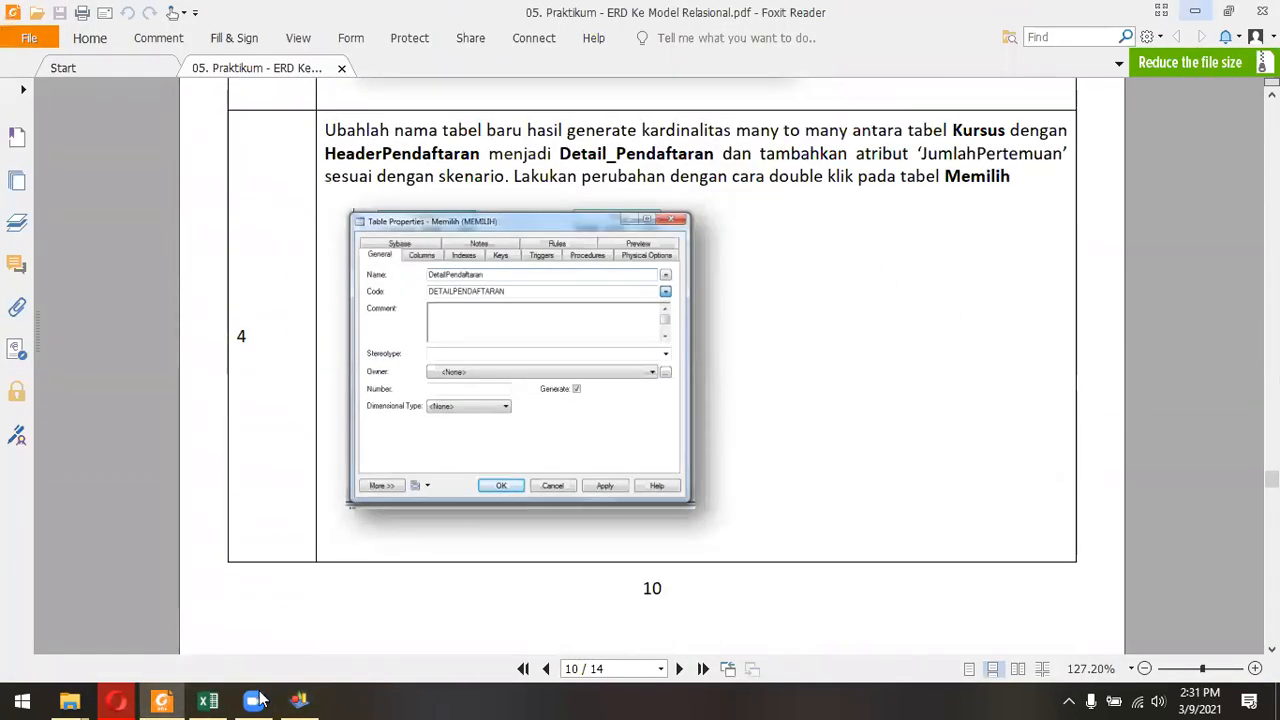
Back in PowerDesigner, generate the physical data model and move its ANGGOTA table slightly closer to HEADER_PENDAFTARAN.
left_click(299, 700)
left_click(590, 552)
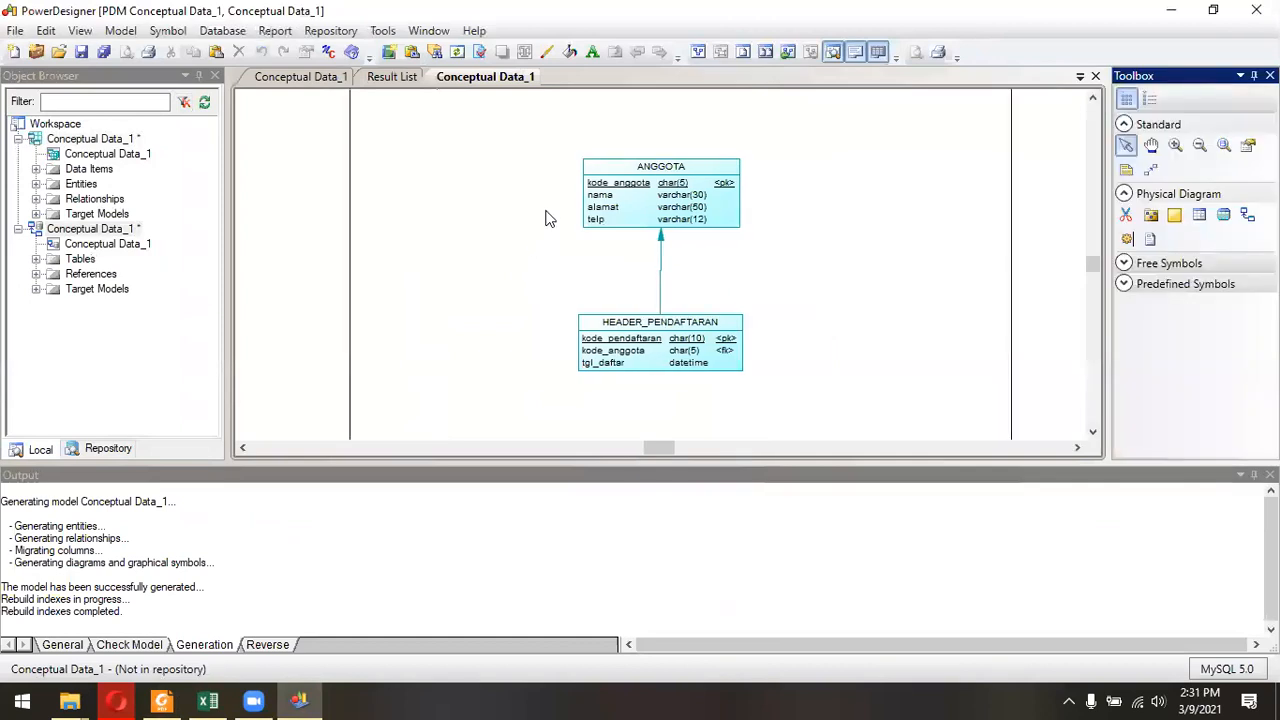
left_click(700, 184)
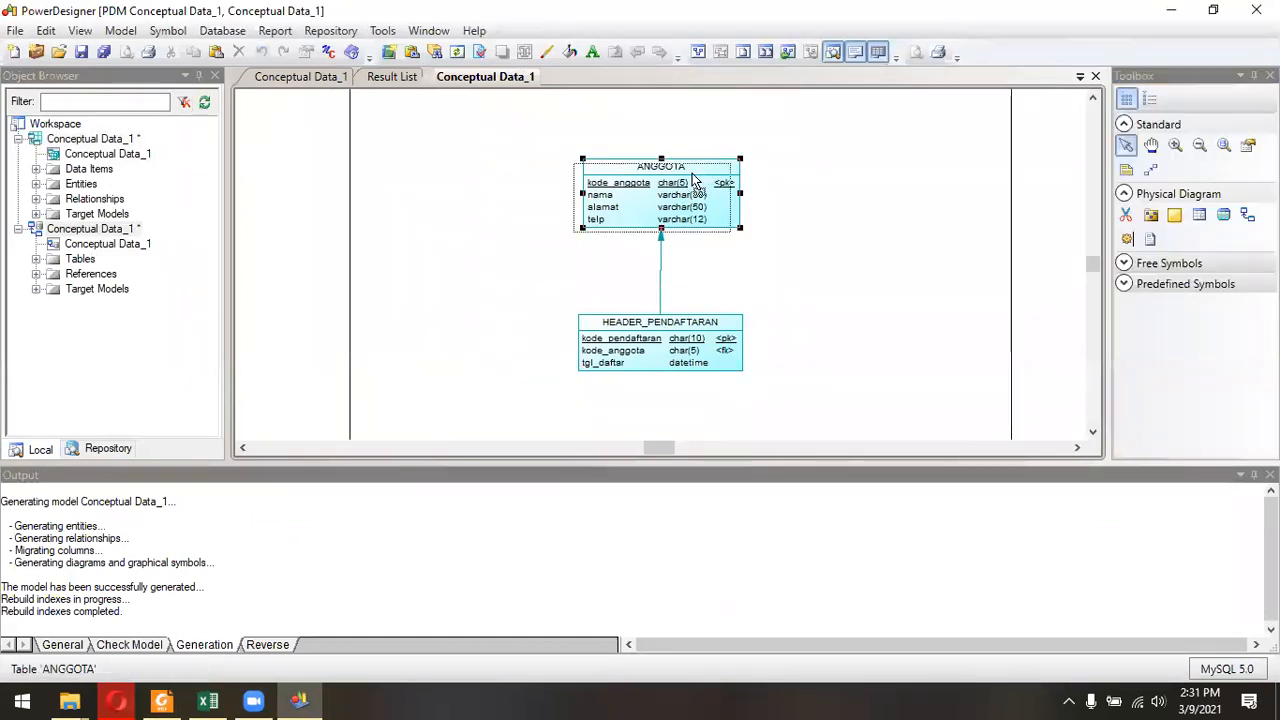
left_click_drag(700, 184, 689, 206)
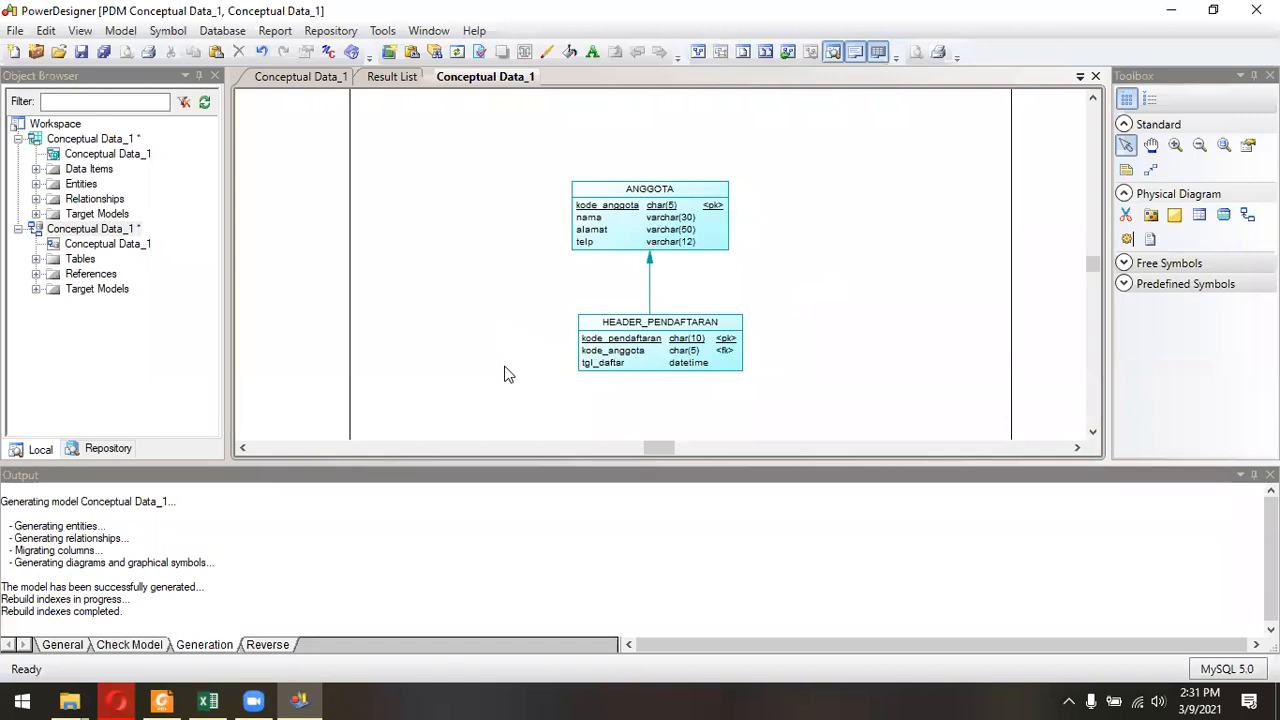
Compare the HEADER_PENDAFTARAN columns and keys in the physical diagram with its attributes in the conceptual diagram.
left_click_drag(530, 307, 832, 418)
left_click(820, 370)
left_click(322, 78)
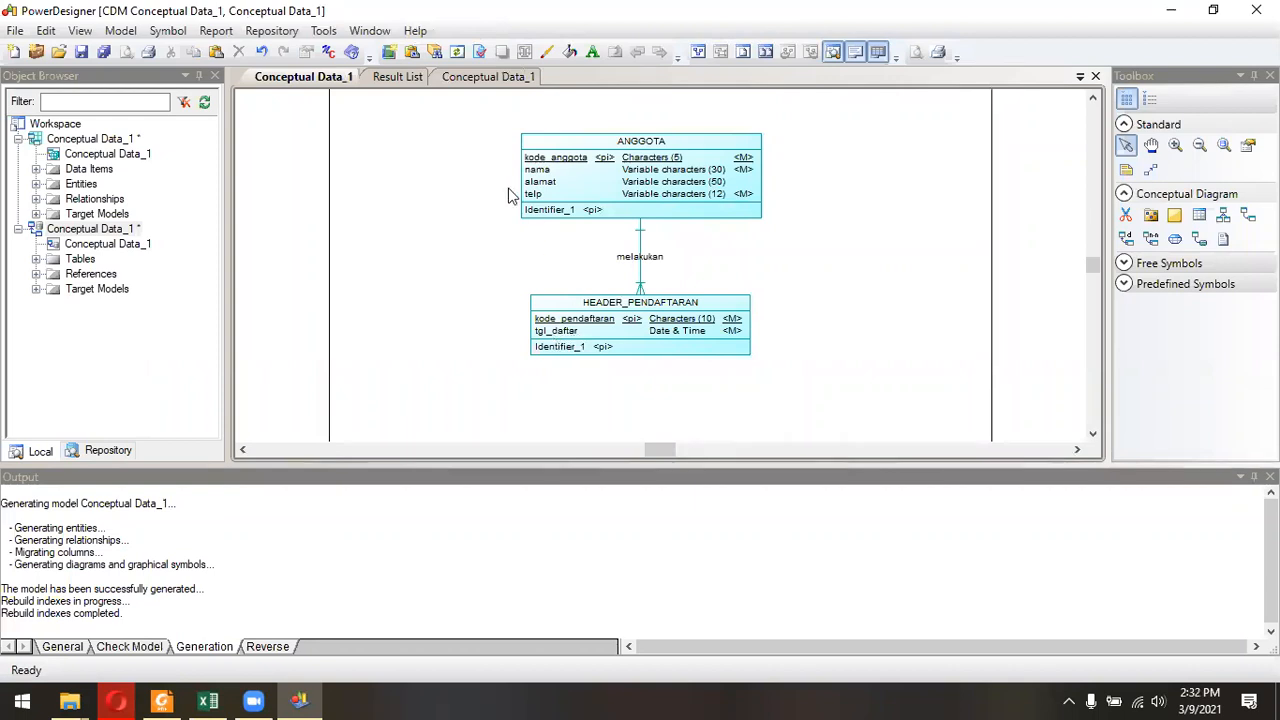
left_click(476, 80)
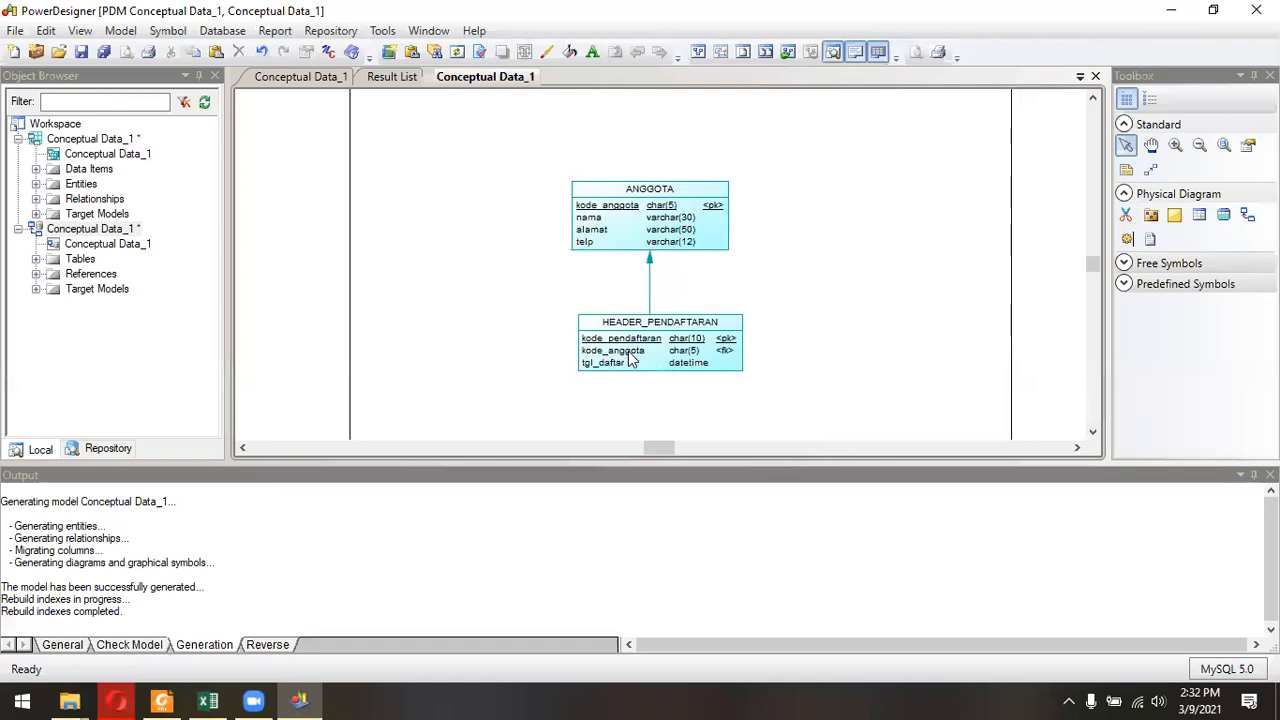
left_click(727, 358)
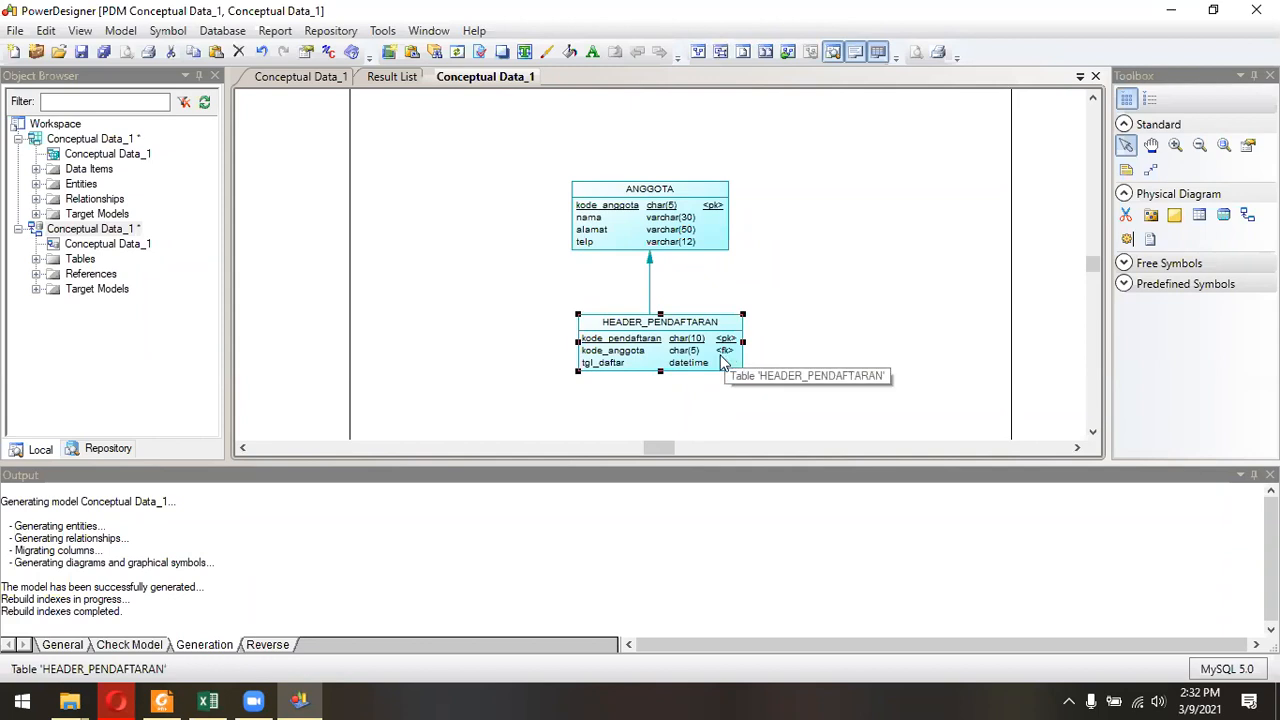
left_click(338, 78)
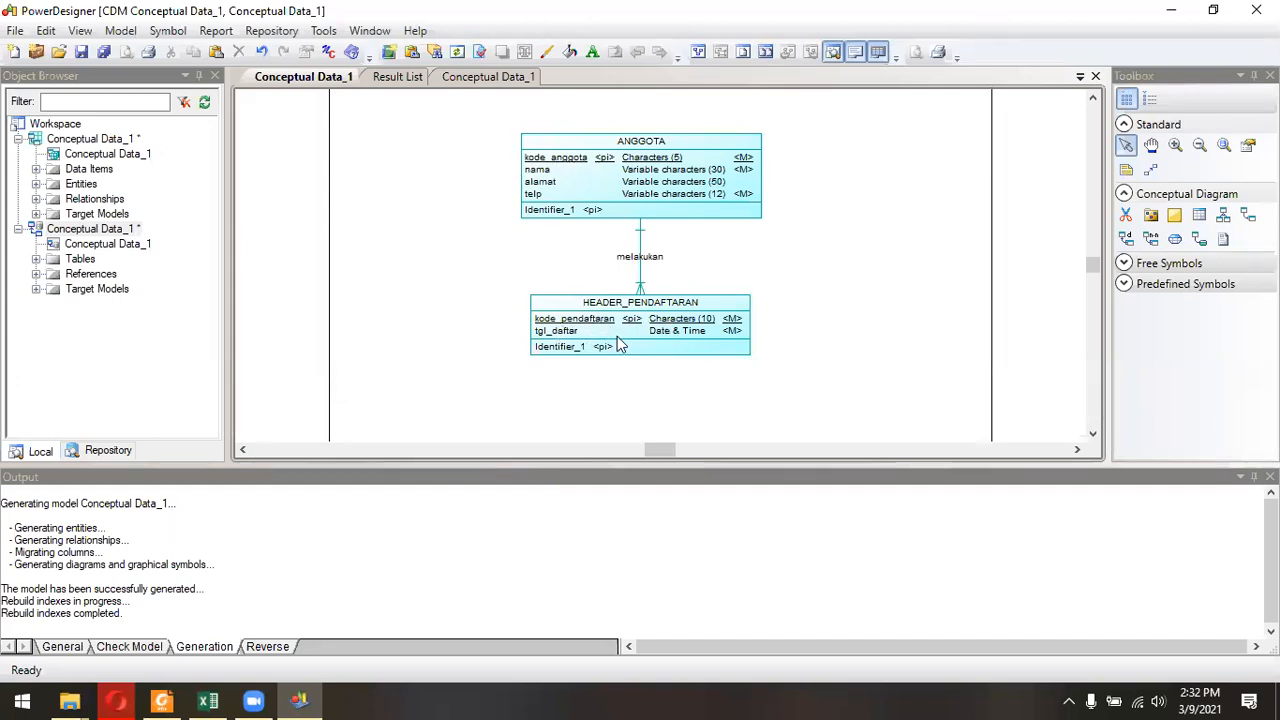
left_click(455, 80)
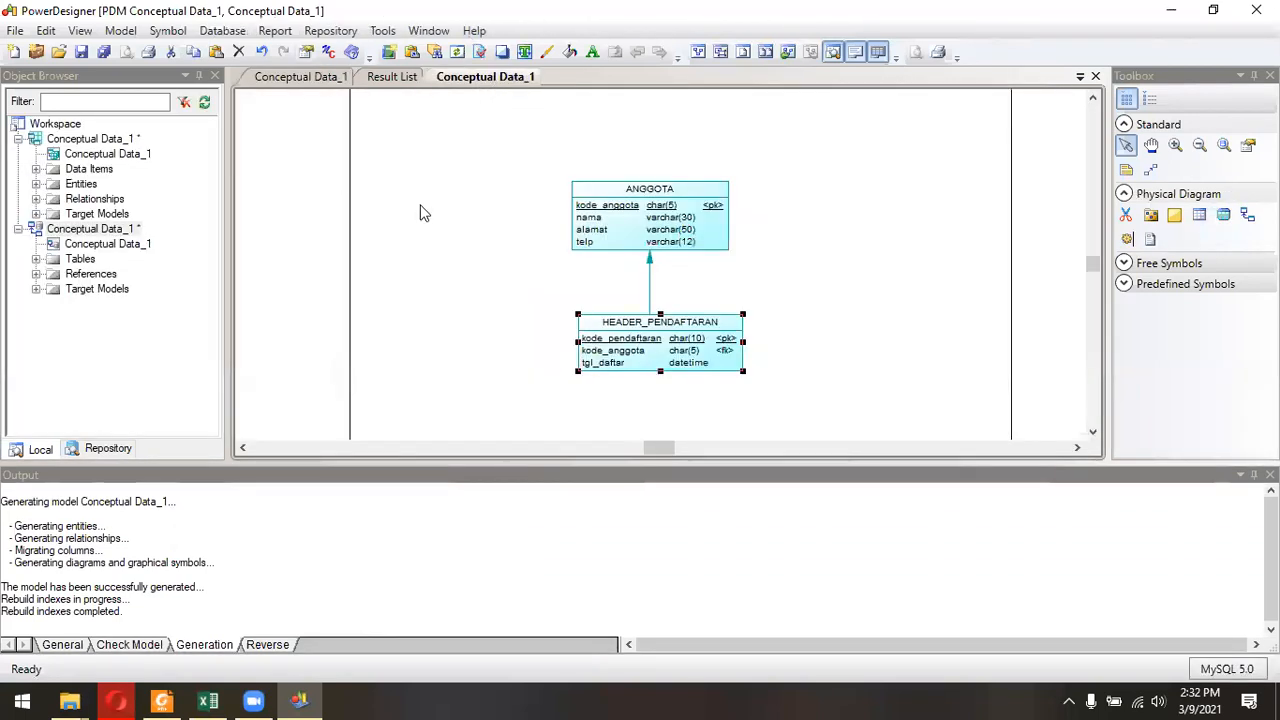
Examine the kode_anggota column of the physical HEADER_PENDAFTARAN table and the two linked tables as a whole.
left_click(467, 170)
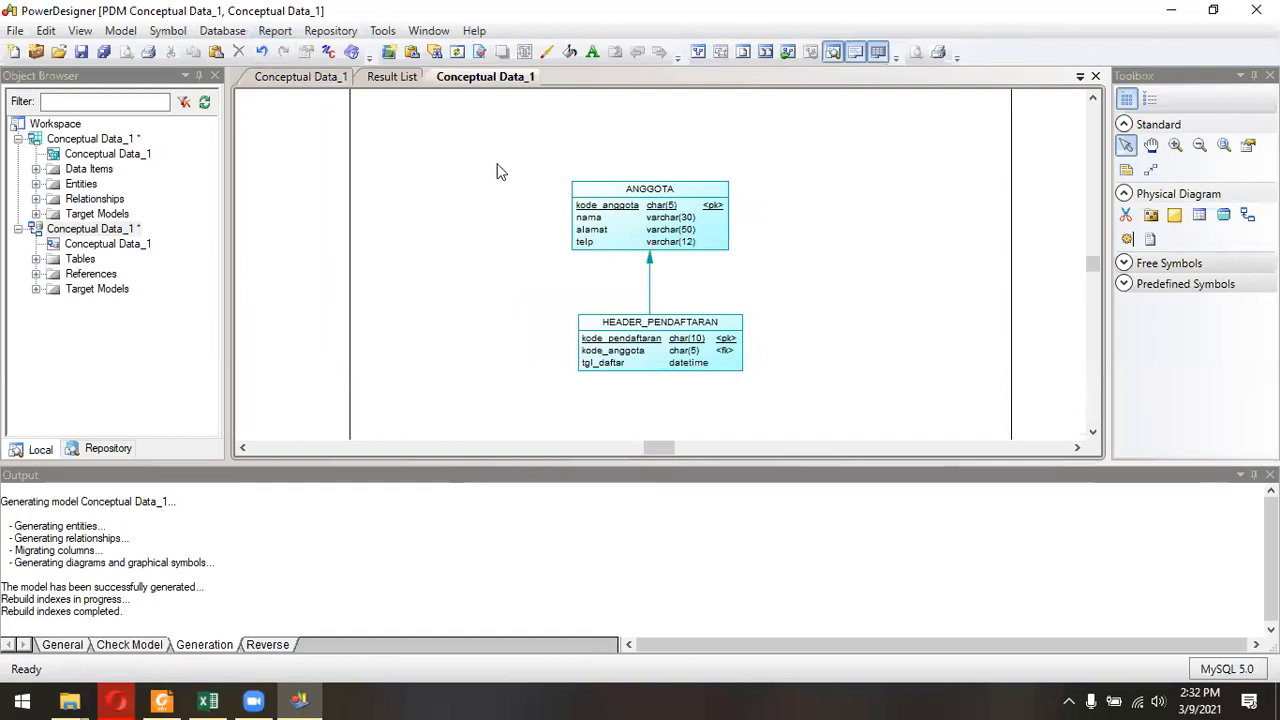
left_click(642, 362)
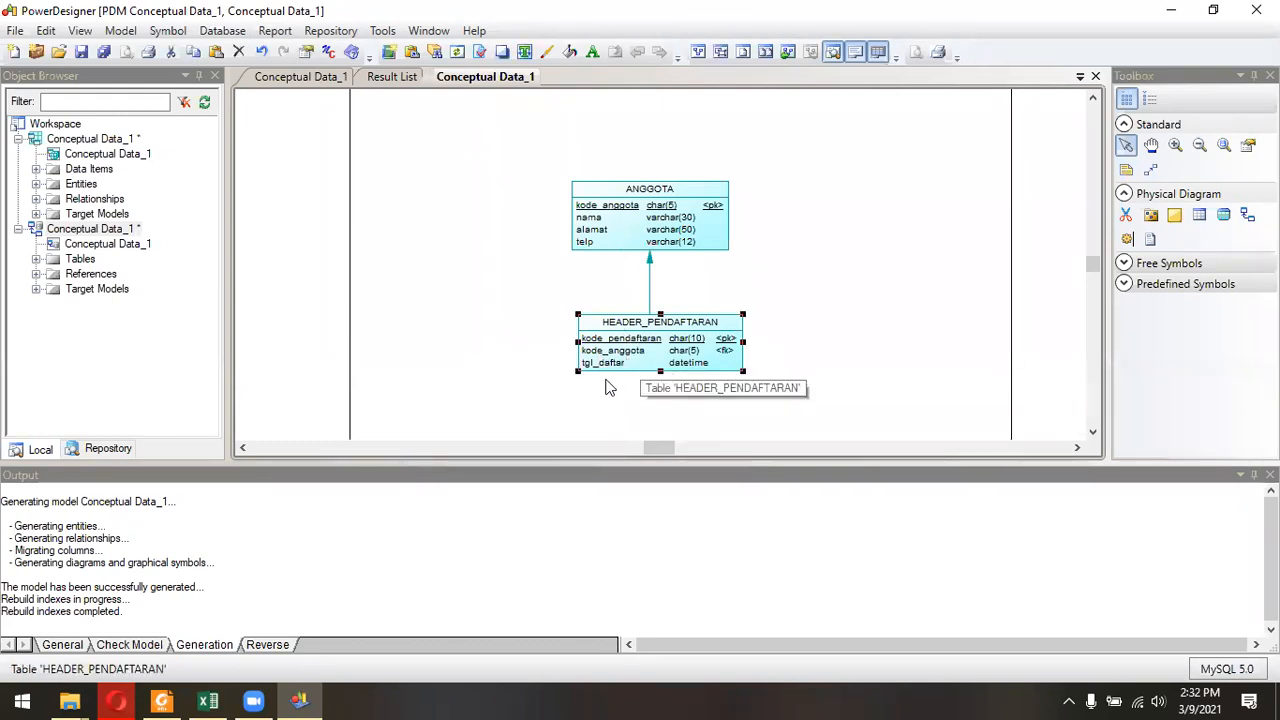
left_click(586, 414)
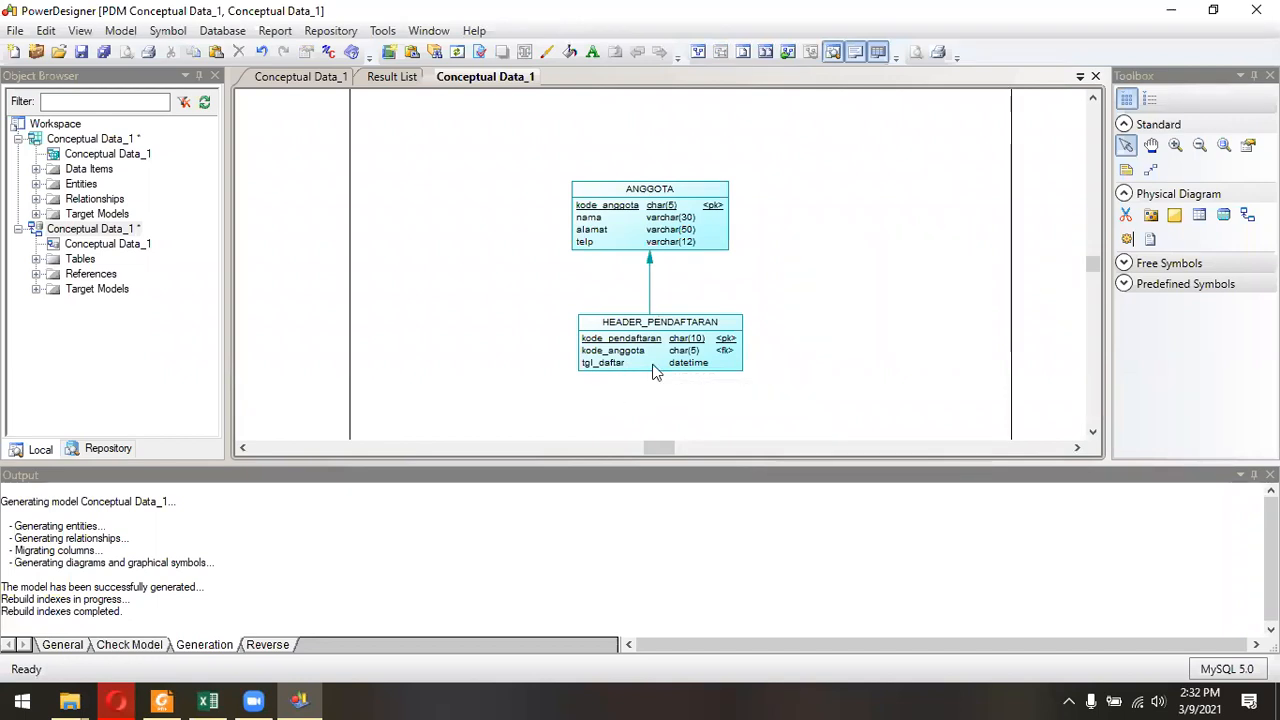
left_click_drag(460, 156, 834, 440)
left_click(857, 363)
left_click_drag(527, 150, 816, 426)
left_click(836, 377)
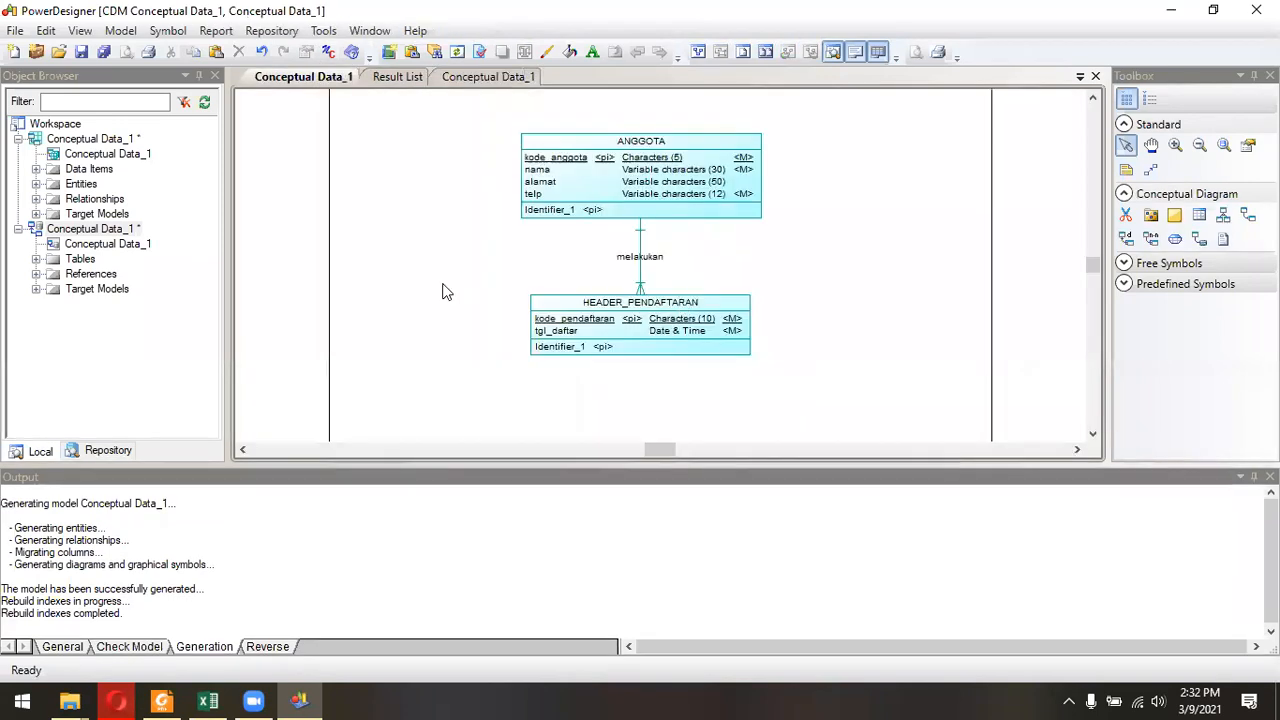
Examine the melakukan reference between ANGGOTA and HEADER_PENDAFTARAN in the physical diagram and compare it with the conceptual relationship.
left_click(488, 78)
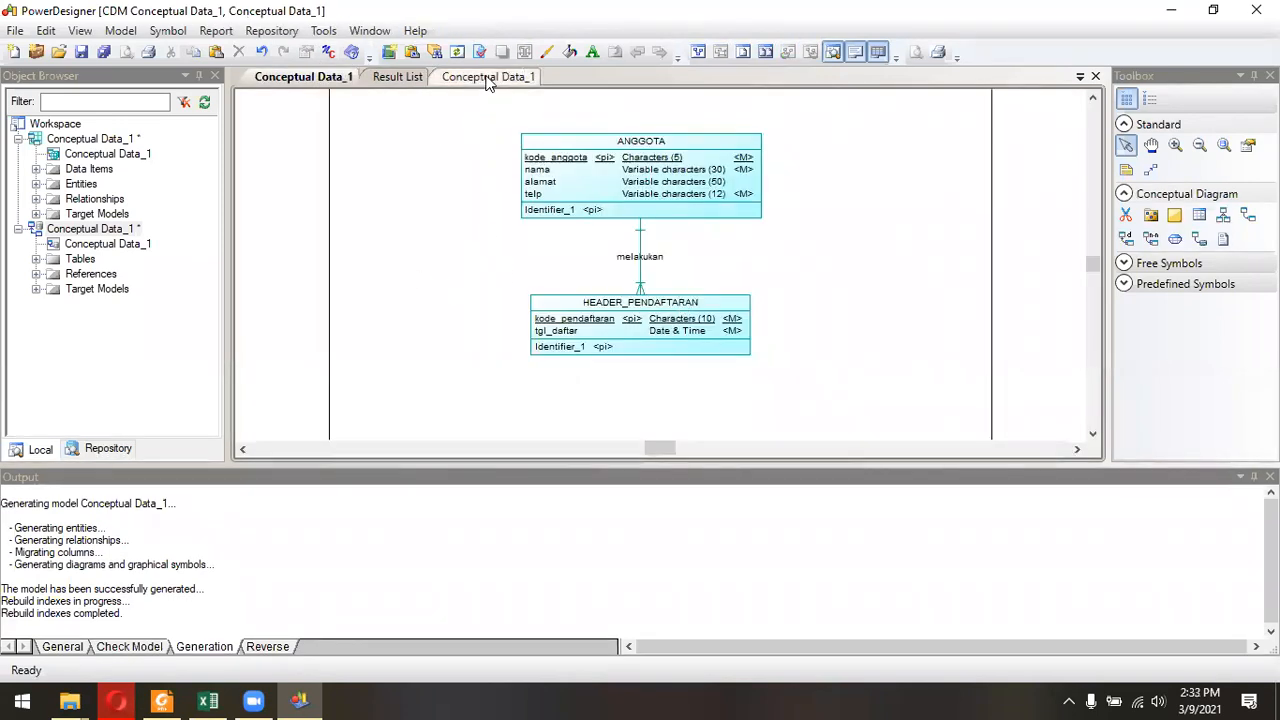
left_click_drag(508, 160, 861, 398)
left_click(885, 375)
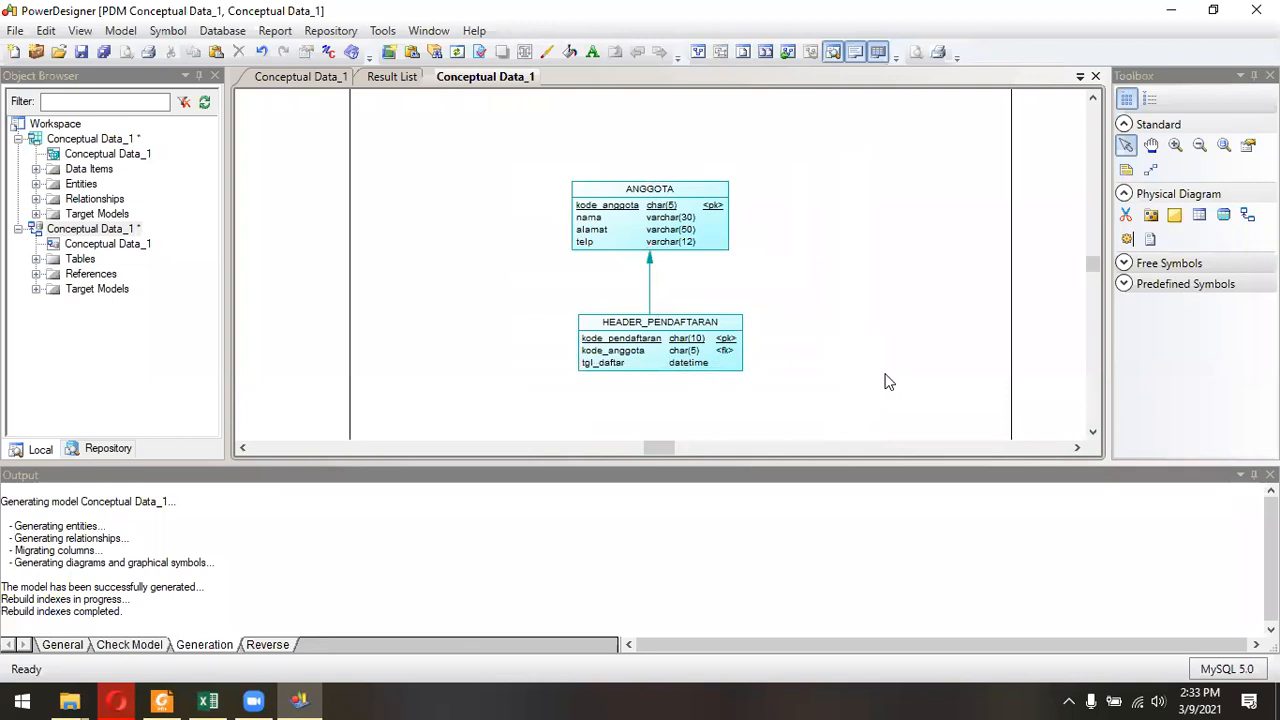
left_click(649, 280)
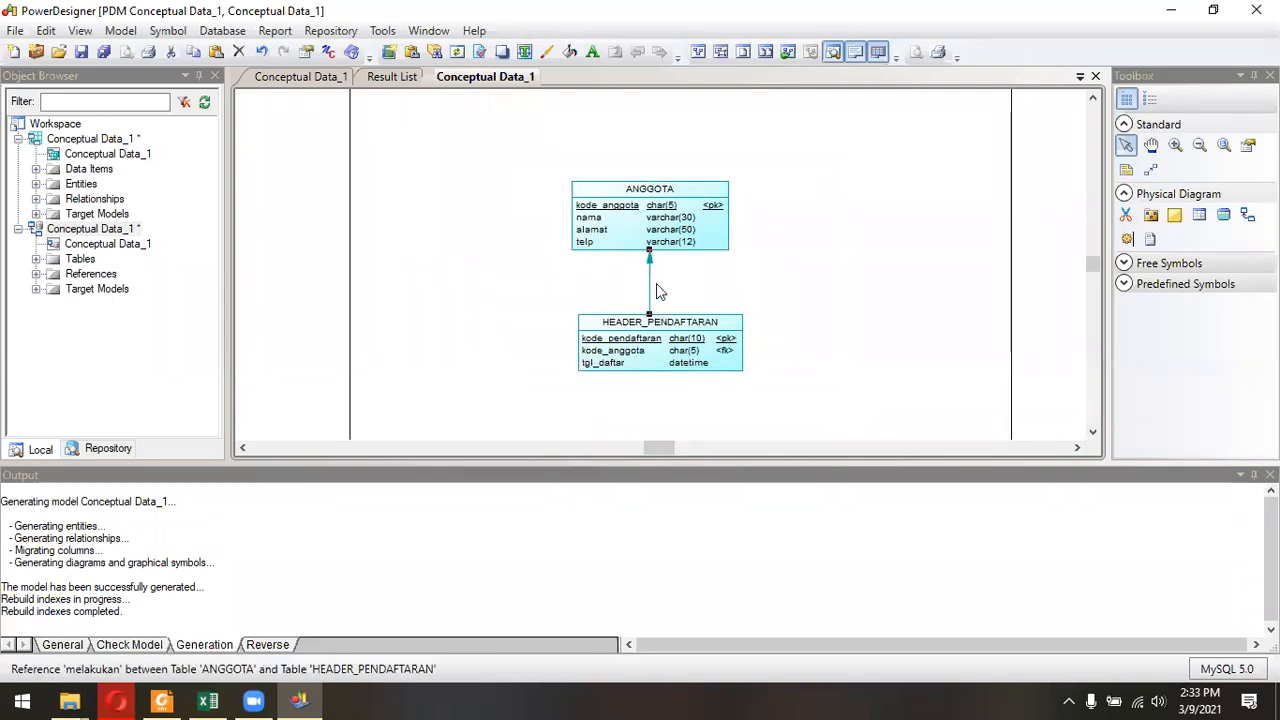
left_click(680, 270)
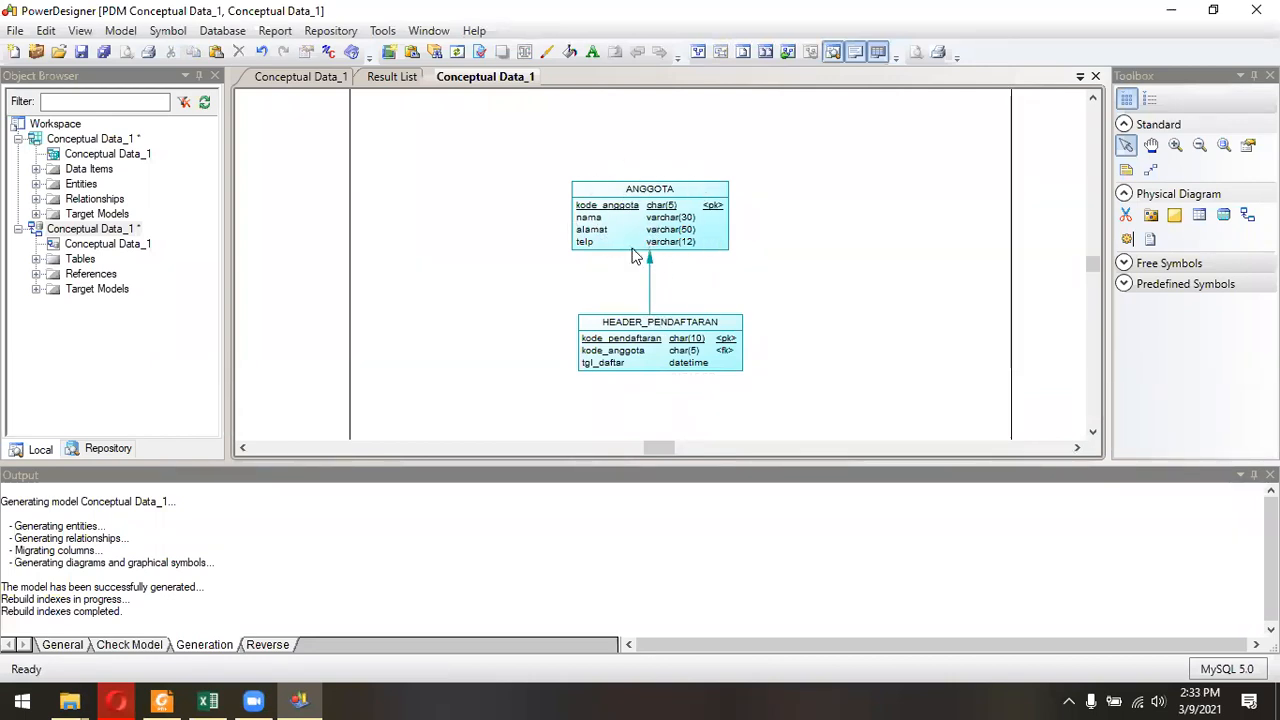
left_click(302, 76)
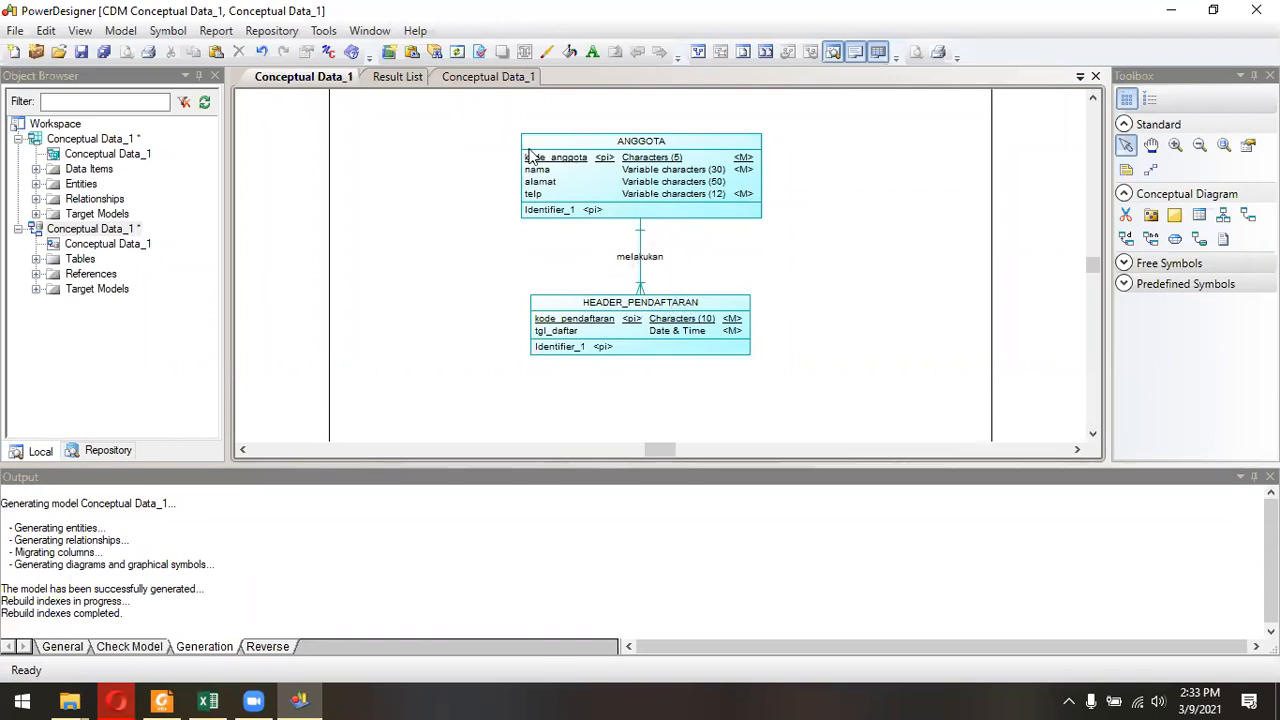
left_click(480, 77)
left_click_drag(508, 122, 820, 414)
left_click(838, 353)
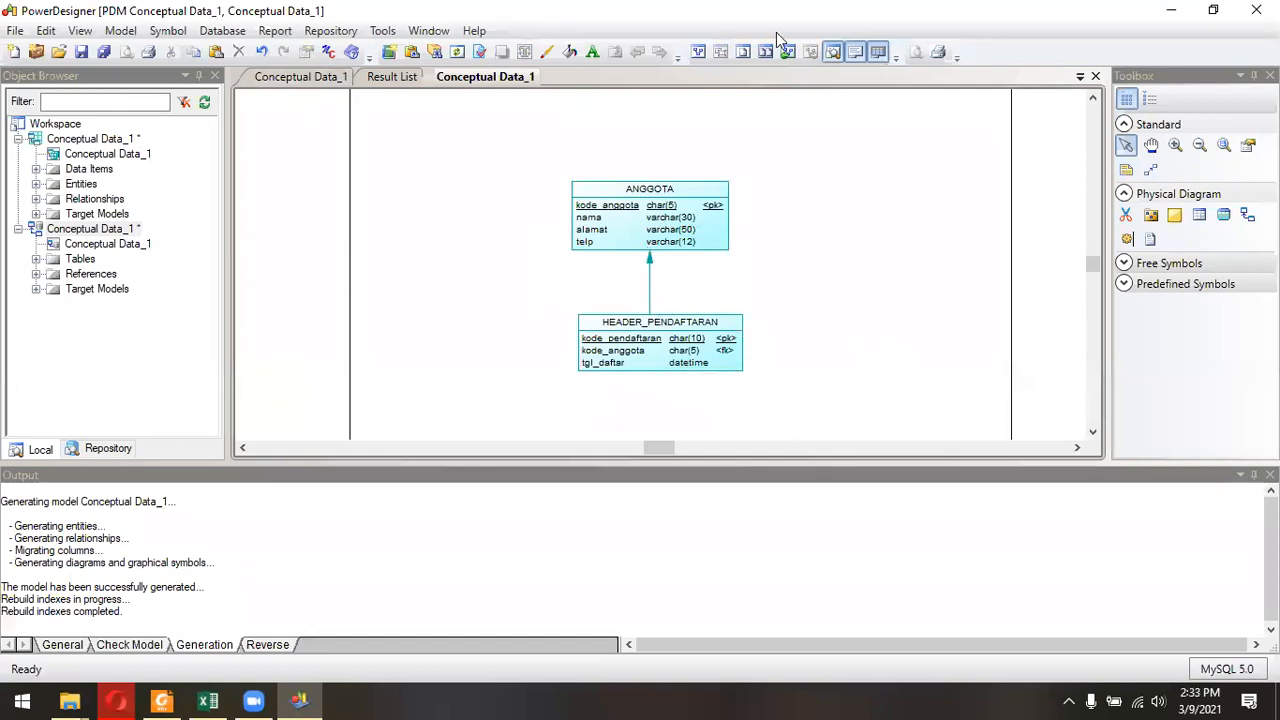